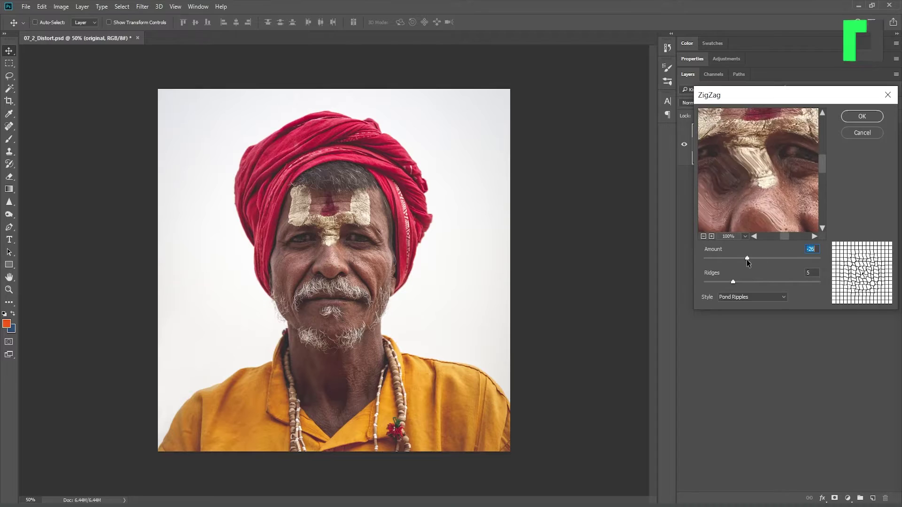
Step: Apply the ZigZag filter to the portrait with 5 ridges and the Pond Ripples style, raising the amount
drag(747, 260, 772, 260)
click(850, 117)
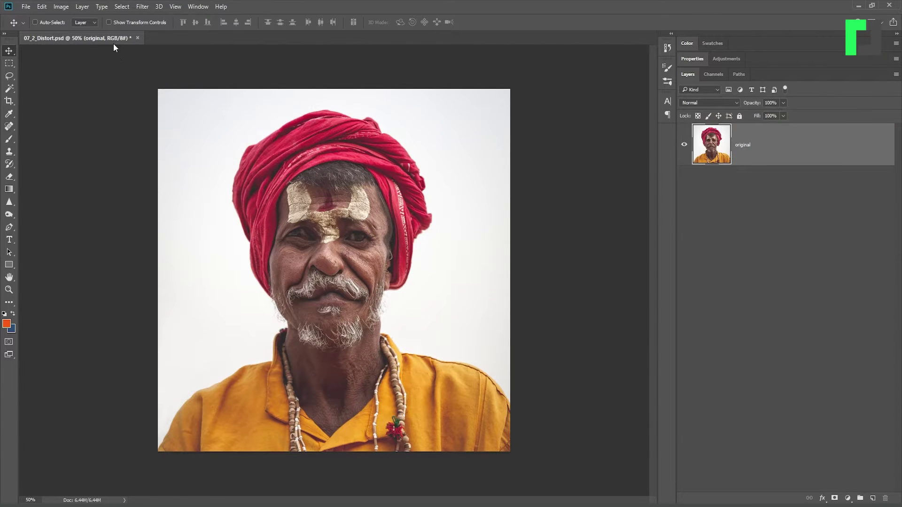
Step: Try enlarging both eyes with the Liquify Bloat tool at size 200, and undo both changes
key(shift+ctrl+x)
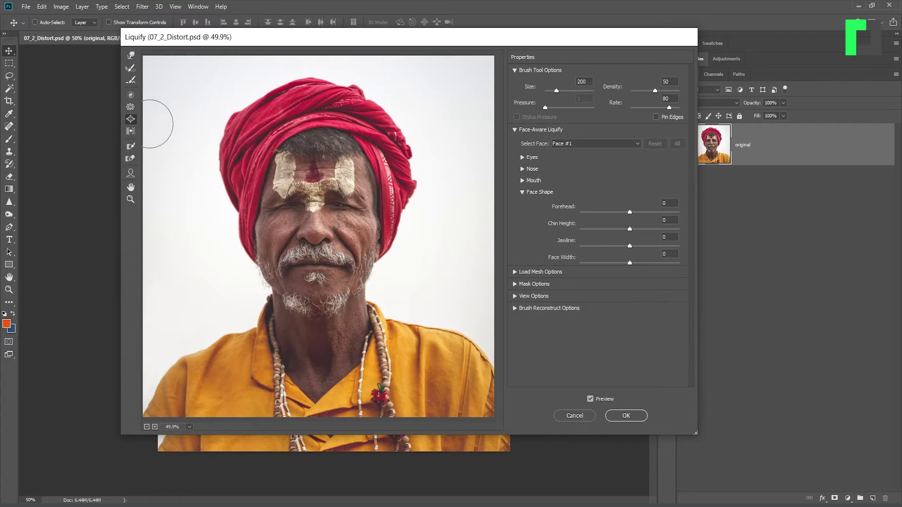
drag(285, 205, 286, 206)
click(345, 206)
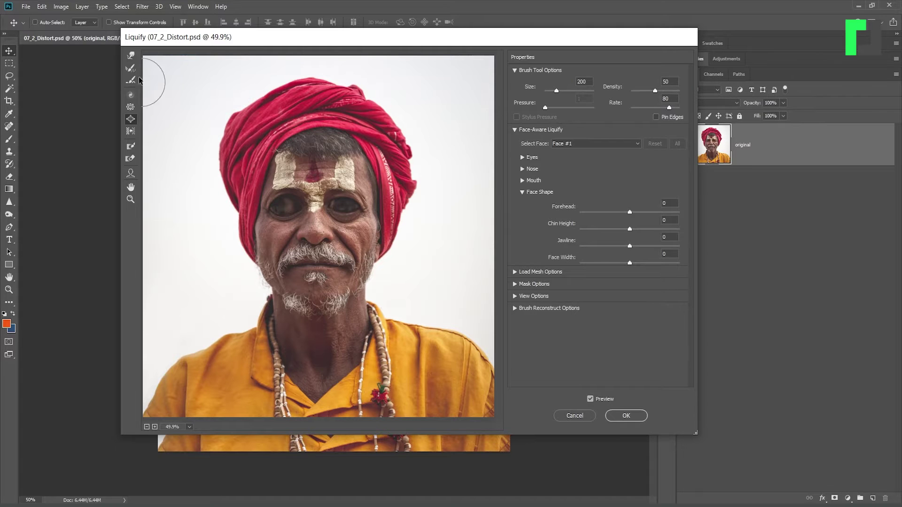
key(ctrl+z)
key(ctrl+z)
key(w)
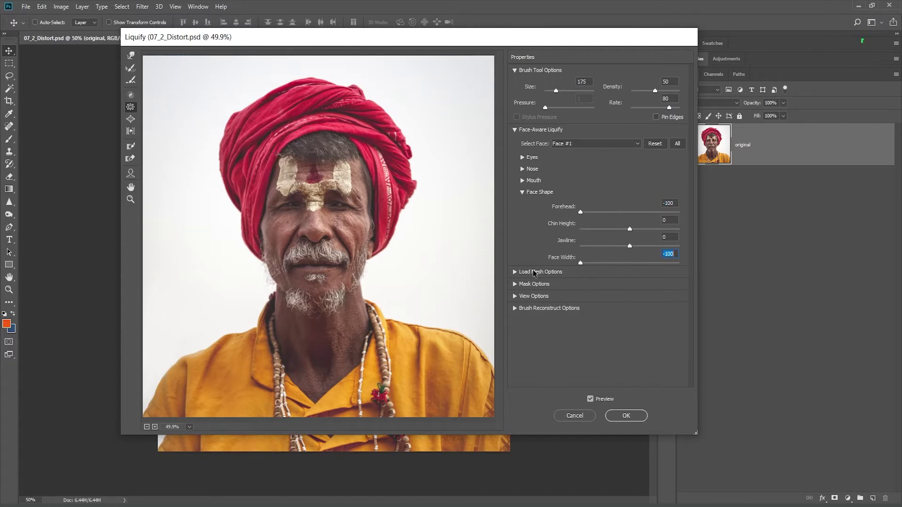
Step: Set the face's jawline to -100 in Face-Aware Liquify and lower one of the mouth values
key(shift+Tab)
text(-100)
key(Return)
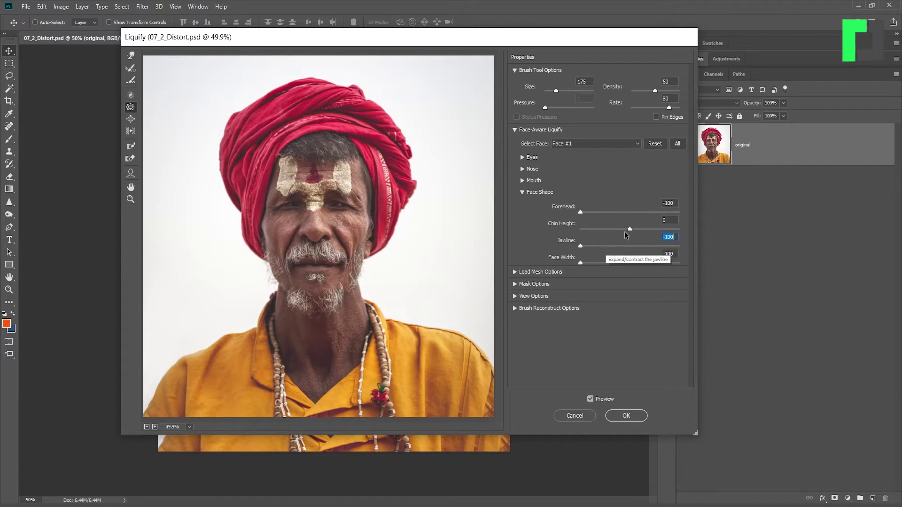
click(522, 193)
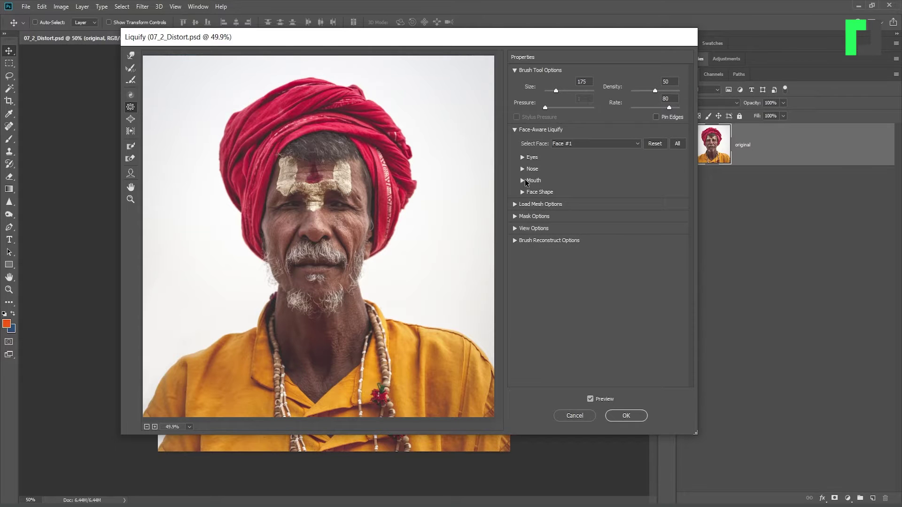
click(521, 180)
drag(629, 218, 570, 216)
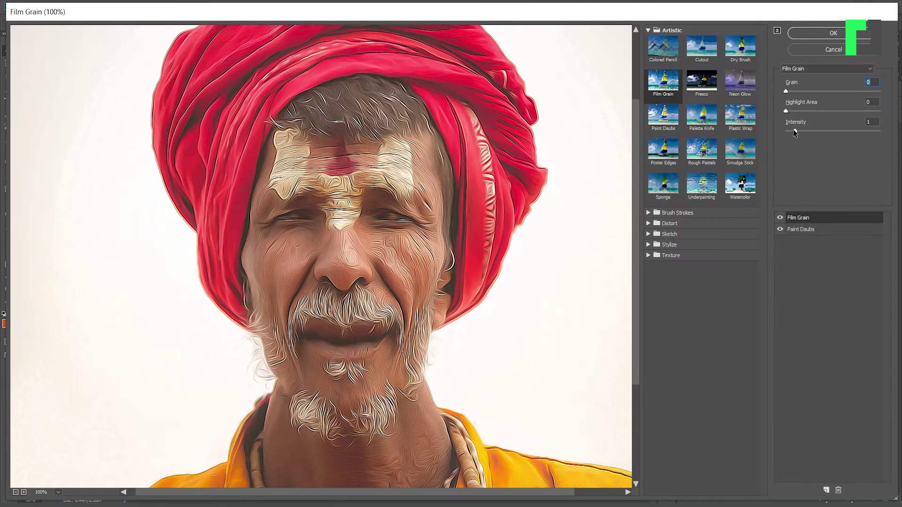
Step: Adjust the Film Grain intensity and add a Rough Pastels effect layer above it in the Filter Gallery
click(793, 129)
click(825, 489)
click(701, 151)
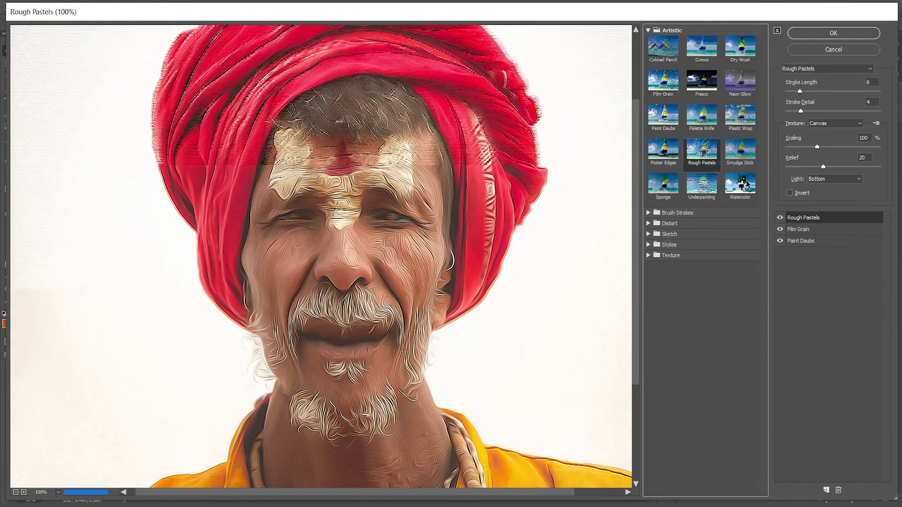
Step: Remove the extra effect layers and preview the Sponge and Underpainting artistic effects on the remaining one
mouse_move(820, 221)
mouse_down()
mouse_move(824, 243)
mouse_move(819, 221)
mouse_move(814, 247)
mouse_move(838, 465)
mouse_up()
click(838, 490)
click(838, 490)
click(662, 183)
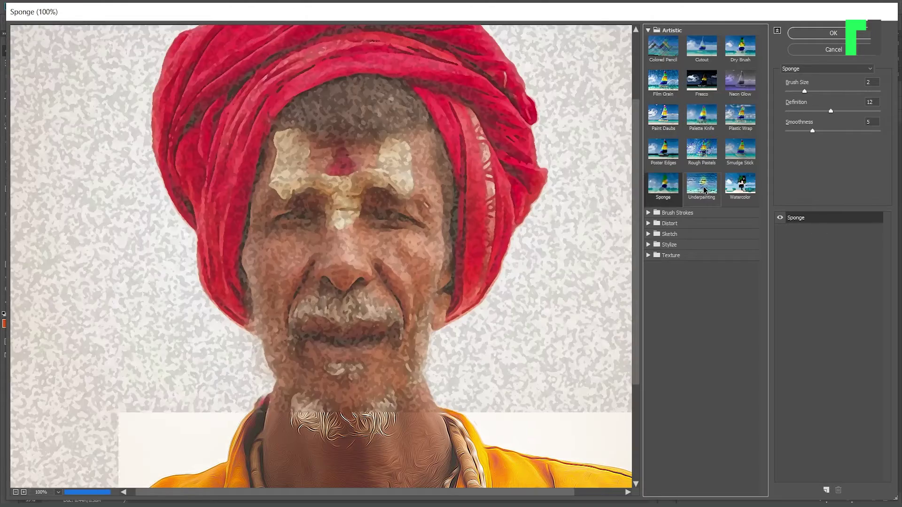
click(701, 183)
Step: Preview the Accented Edges, Crosshatch and Spatter brush stroke effects on the portrait
click(669, 30)
click(668, 41)
click(662, 60)
click(739, 60)
click(740, 93)
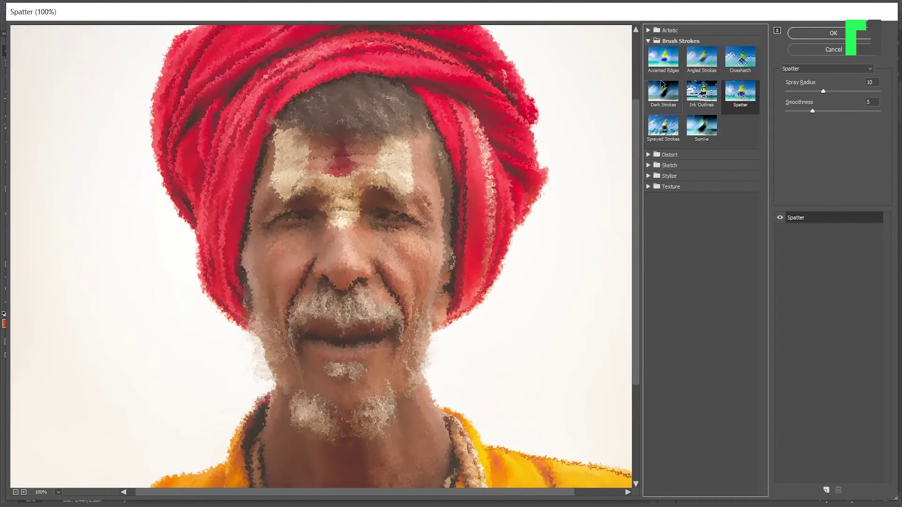
Step: Preview the gallery's distort effects on the portrait, ending with Ocean Ripple
click(649, 42)
click(648, 52)
click(663, 71)
click(740, 71)
click(648, 52)
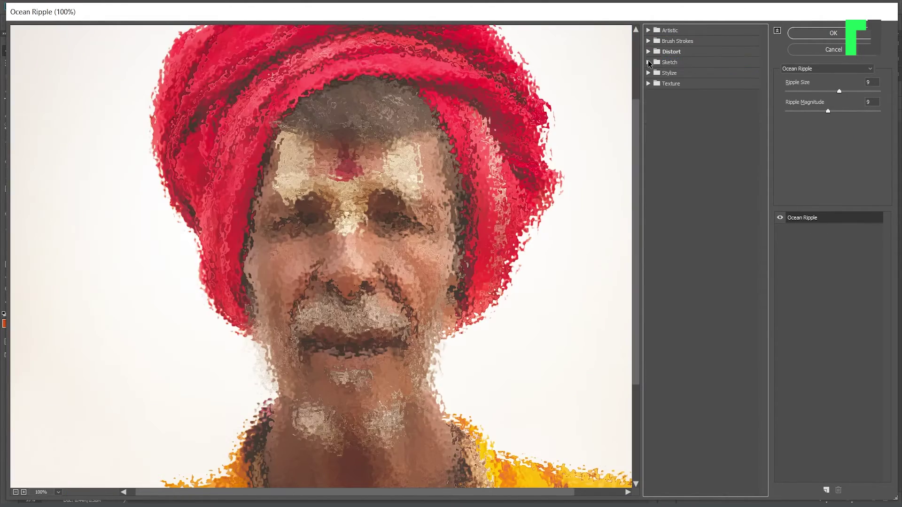
Step: Preview the sketch effects Bas Relief, Chalk & Charcoal, Conté Crayon, Chrome and Halftone Pattern, and show the Stylize effects
click(648, 62)
click(660, 78)
click(701, 78)
click(701, 112)
click(663, 112)
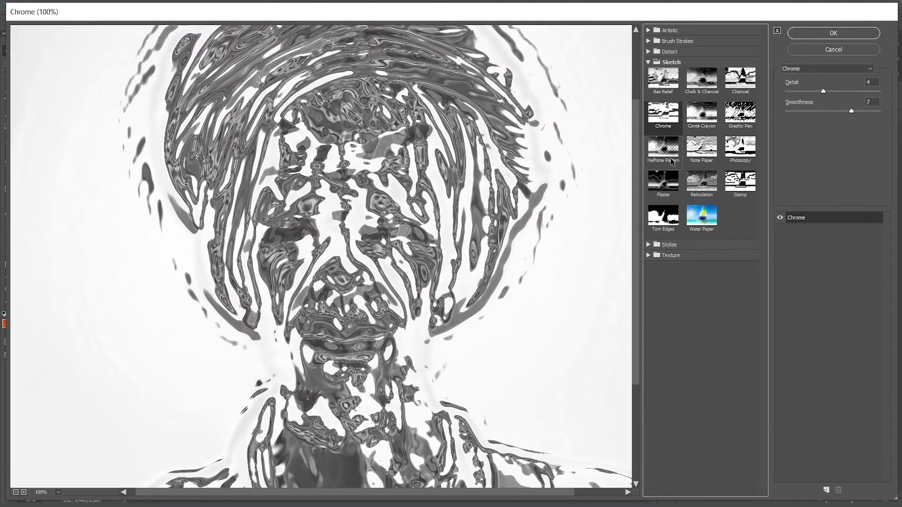
click(671, 160)
click(649, 62)
click(648, 73)
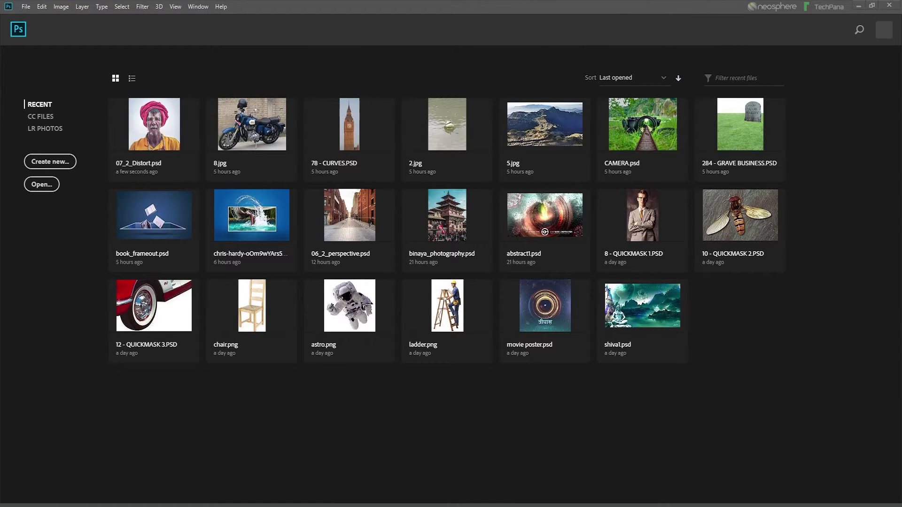
Step: Switch to File Explorer, open 07_2_Distort.psd from the 07_filters folder, and delete its result layer
key(alt+Tab)
click(687, 179)
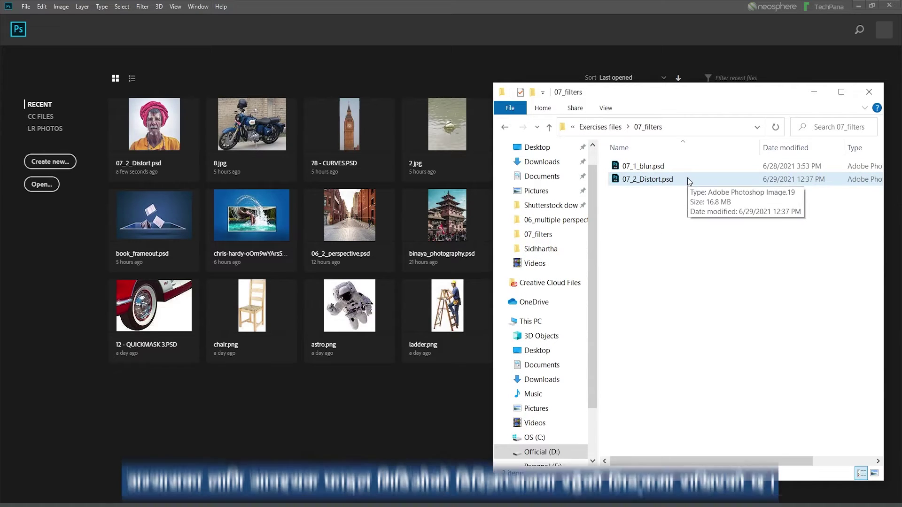
double_click(688, 180)
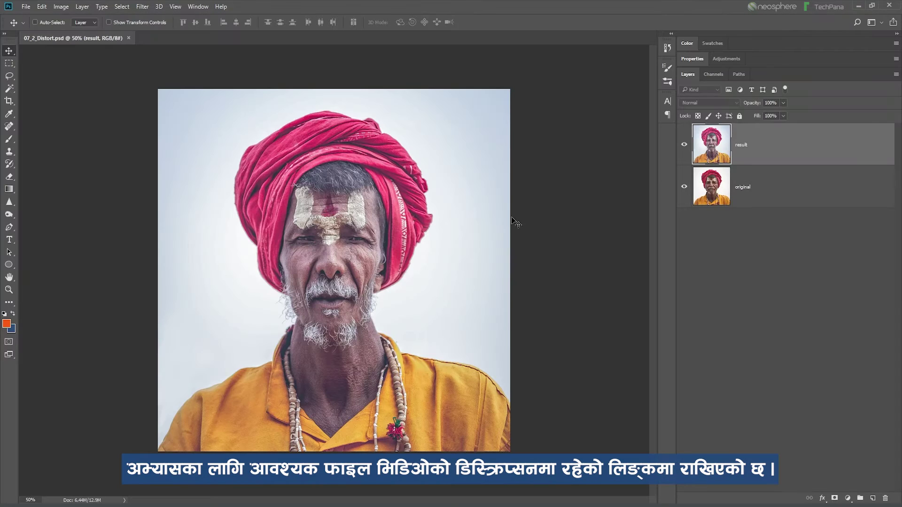
drag(810, 157, 884, 497)
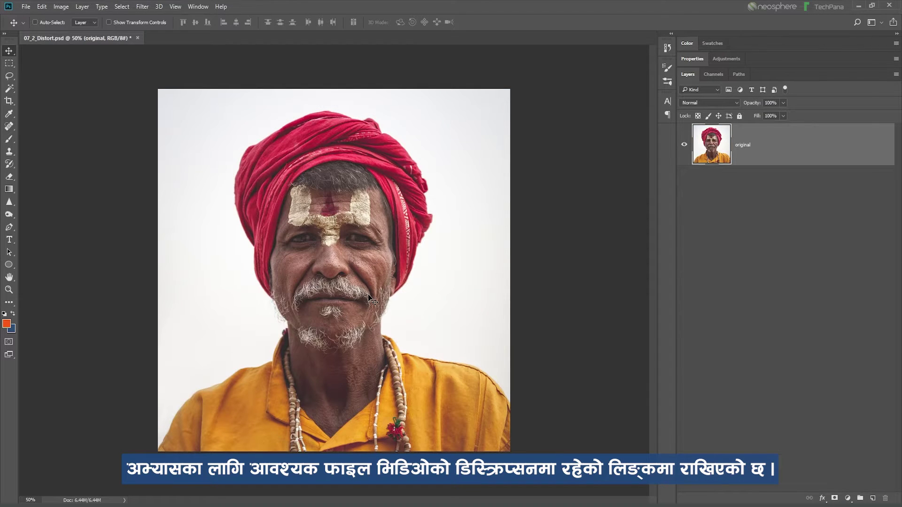
Step: Preview the Pinch filter on the whole portrait at amounts of 61% and 97%, and discard it
click(145, 11)
mouse_move(193, 161)
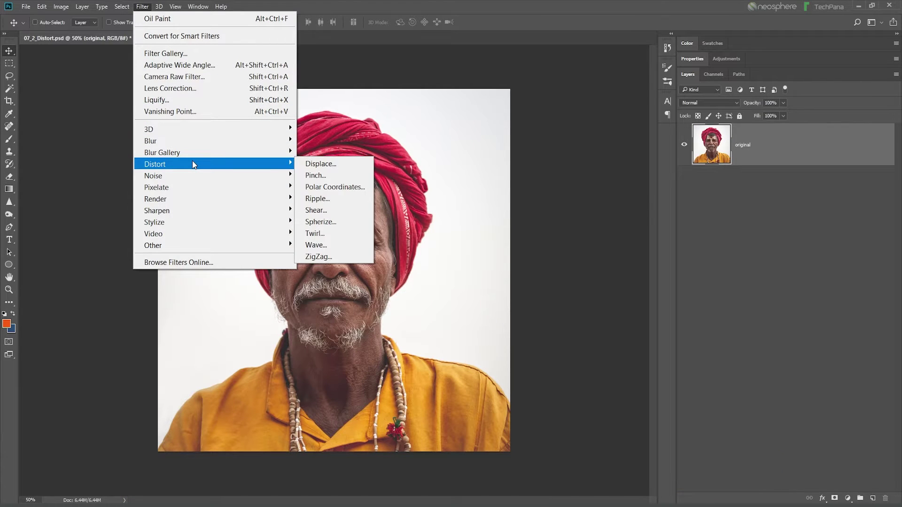
click(332, 175)
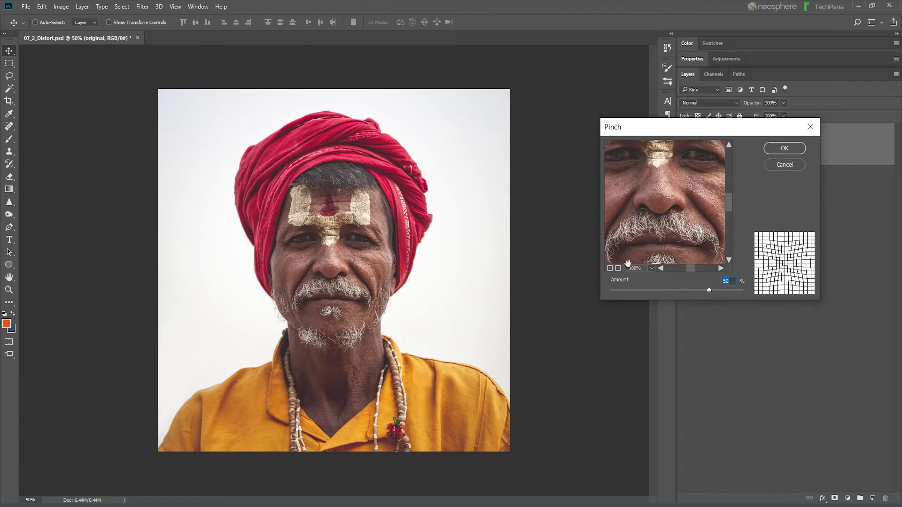
click(609, 268)
click(610, 268)
click(610, 268)
click(609, 268)
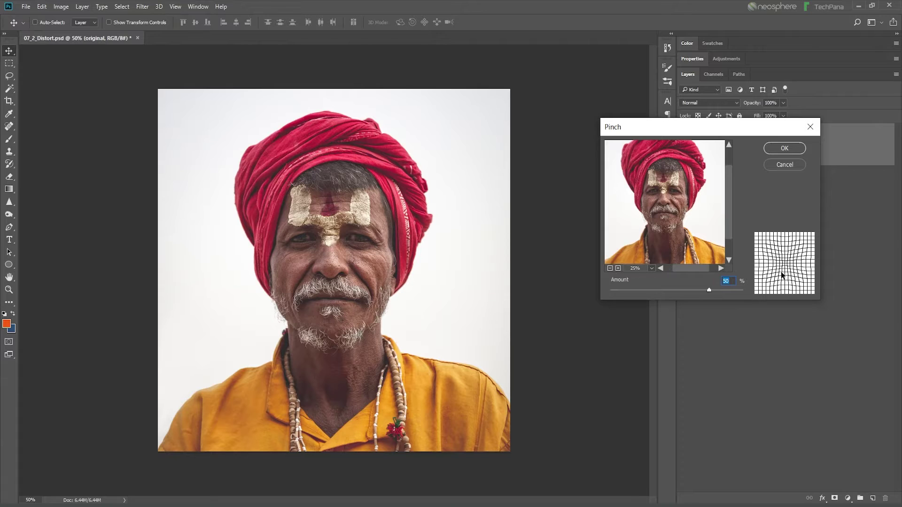
click(609, 268)
mouse_move(708, 289)
mouse_down()
mouse_move(748, 289)
mouse_move(603, 293)
mouse_move(728, 291)
mouse_move(715, 289)
mouse_up()
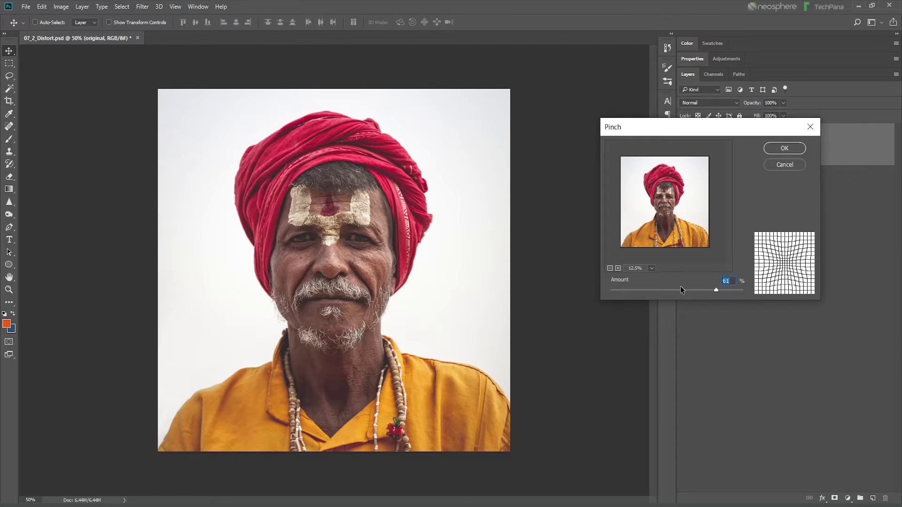
drag(715, 291, 739, 290)
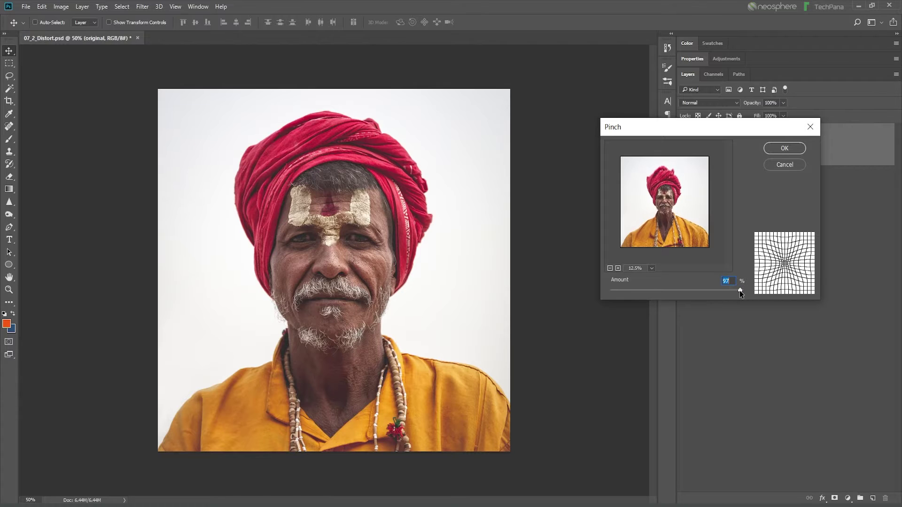
click(783, 165)
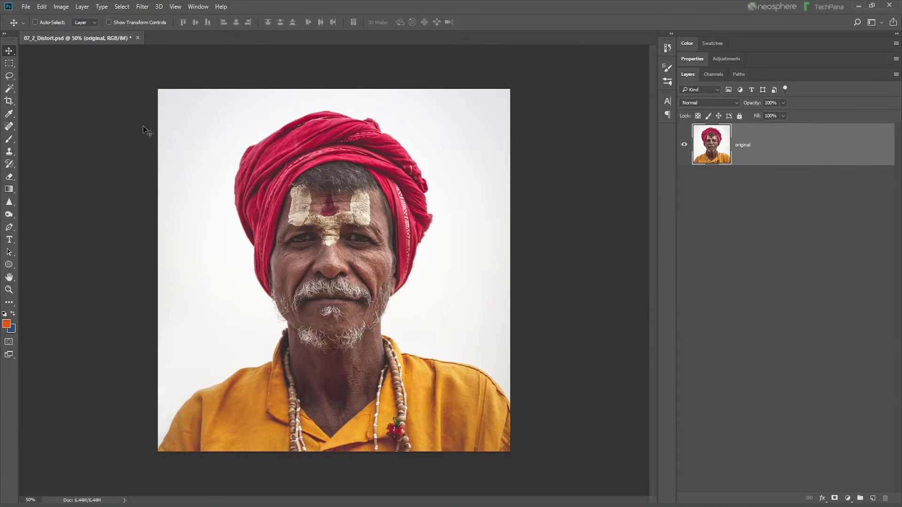
Step: Preview the Polar Coordinates filter with Polar to Rectangular and Rectangular to Polar, and discard it
click(145, 10)
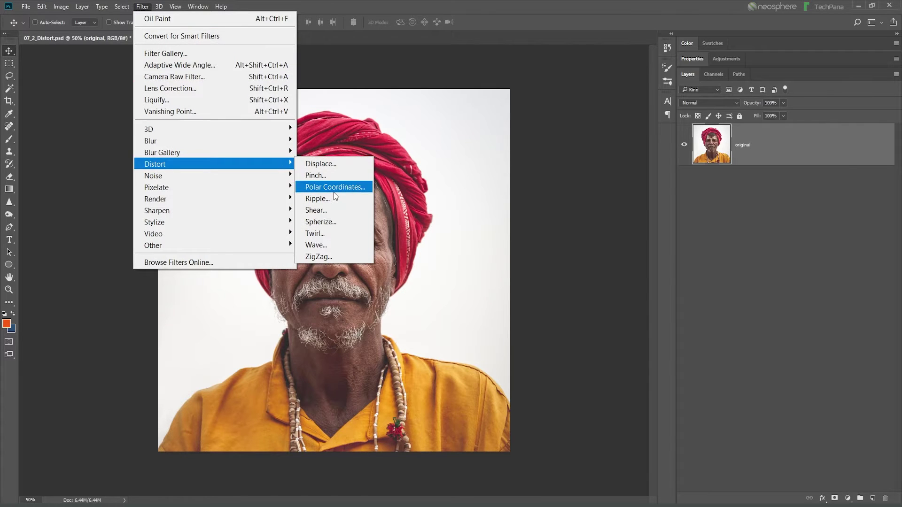
click(333, 191)
click(525, 264)
click(525, 264)
click(525, 265)
click(525, 265)
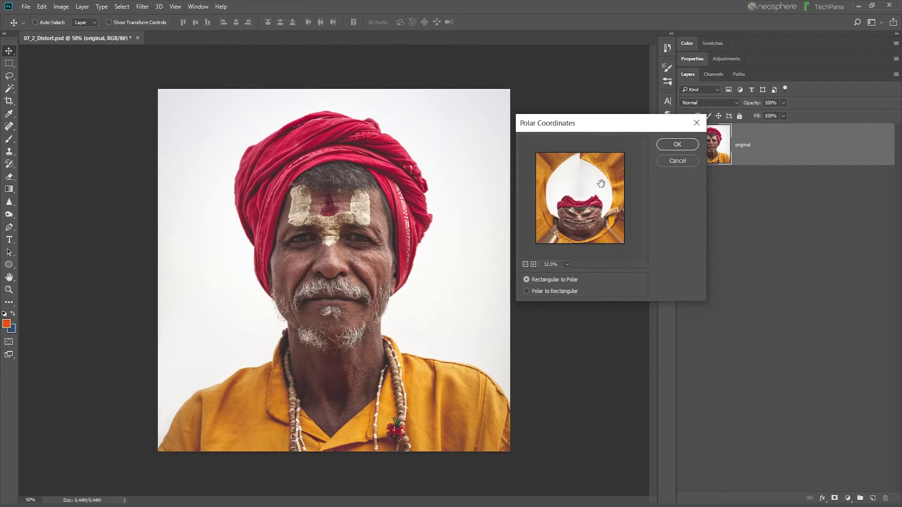
click(538, 290)
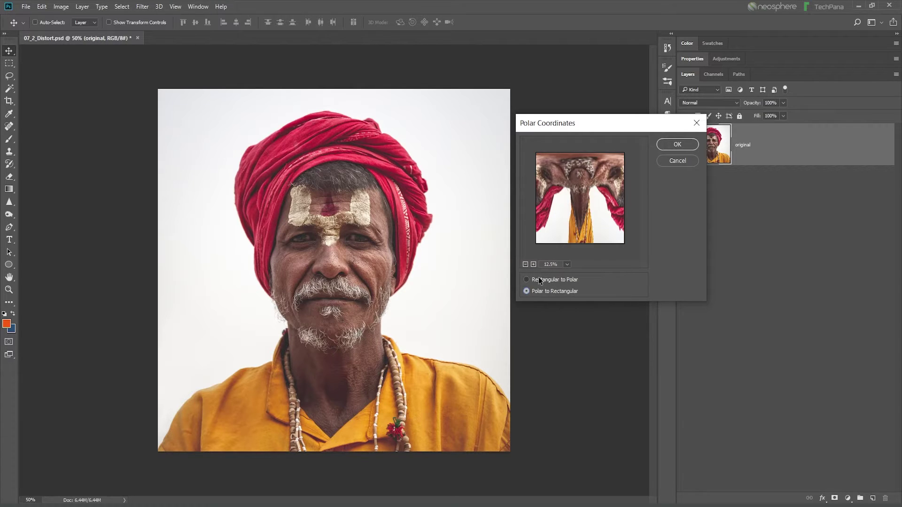
click(538, 278)
click(660, 160)
Step: Draw a full-width orange pixel rectangle across the middle of the face on a new layer
click(873, 499)
right_click(6, 264)
click(64, 271)
drag(156, 247, 519, 280)
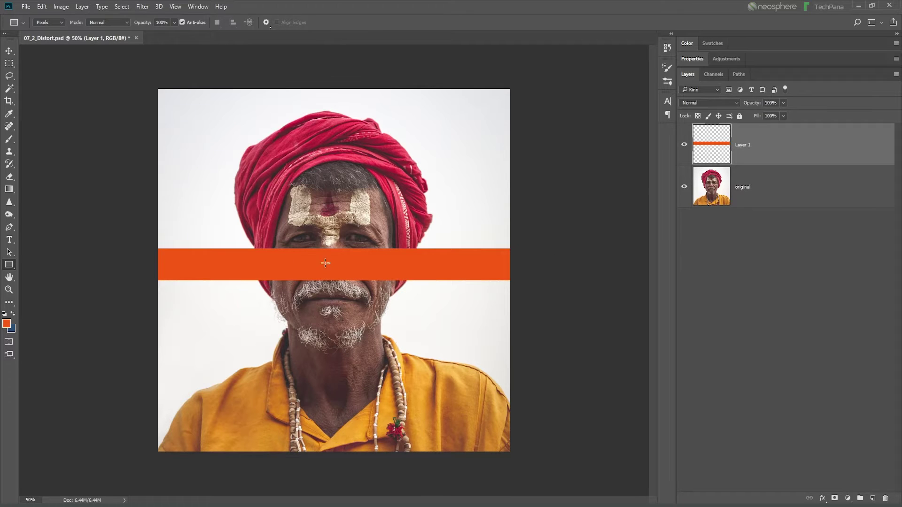
click(684, 187)
key(v)
Step: Bend the orange bar into a ring using Polar Coordinates with Rectangular to Polar, and delete its layer
click(142, 6)
mouse_move(241, 165)
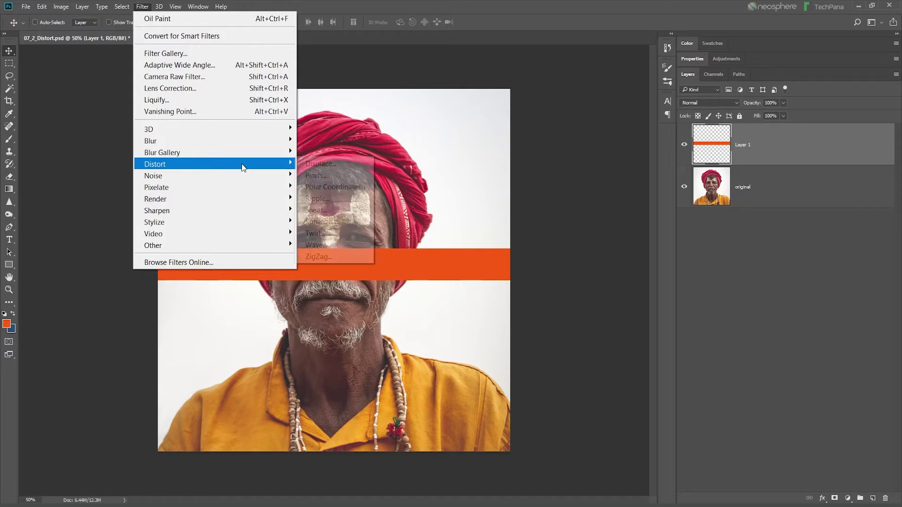
click(340, 188)
click(526, 265)
click(526, 265)
click(526, 265)
click(525, 265)
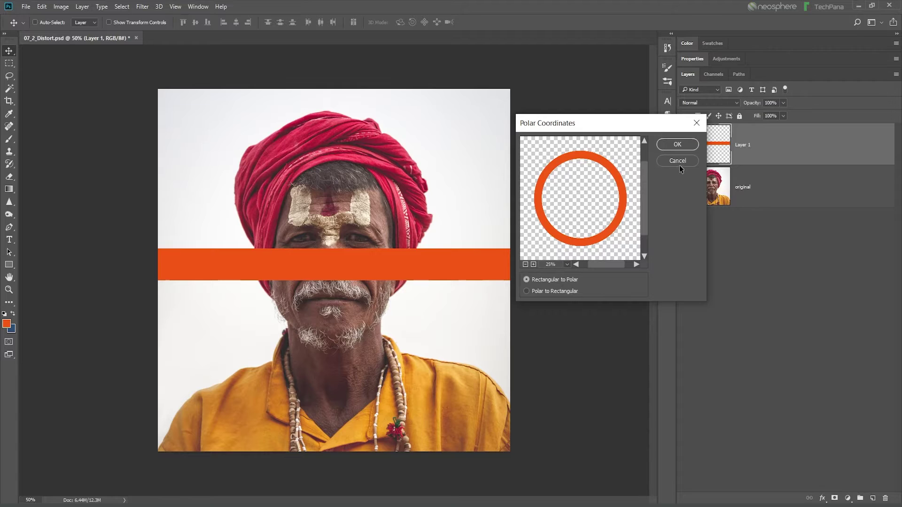
click(677, 145)
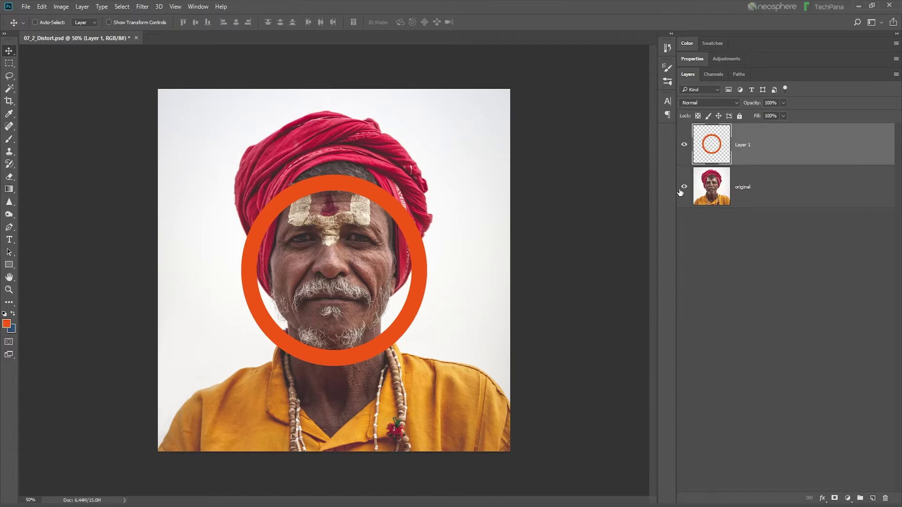
drag(774, 156, 885, 498)
Step: Apply the Ripple filter to the original layer with the Large size and an adjusted amount
click(143, 7)
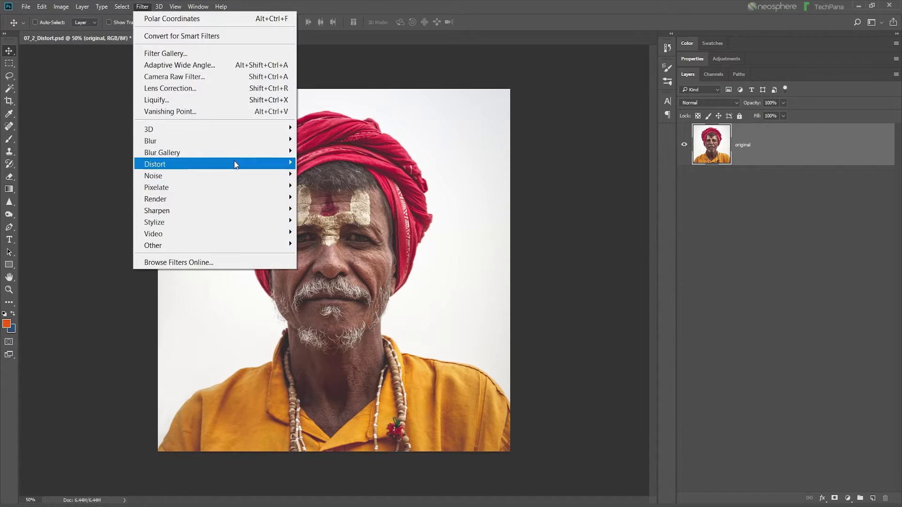
mouse_move(243, 163)
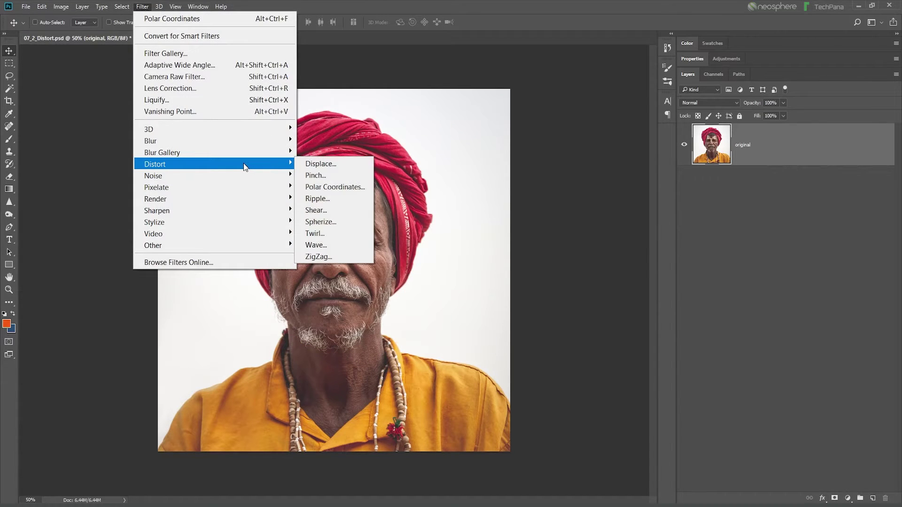
click(318, 199)
drag(800, 140, 494, 142)
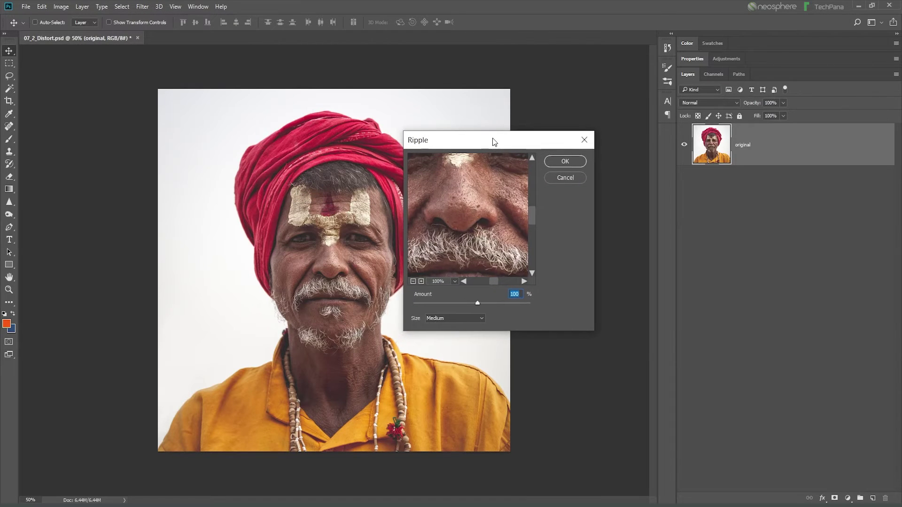
click(474, 318)
click(472, 324)
click(473, 318)
click(469, 342)
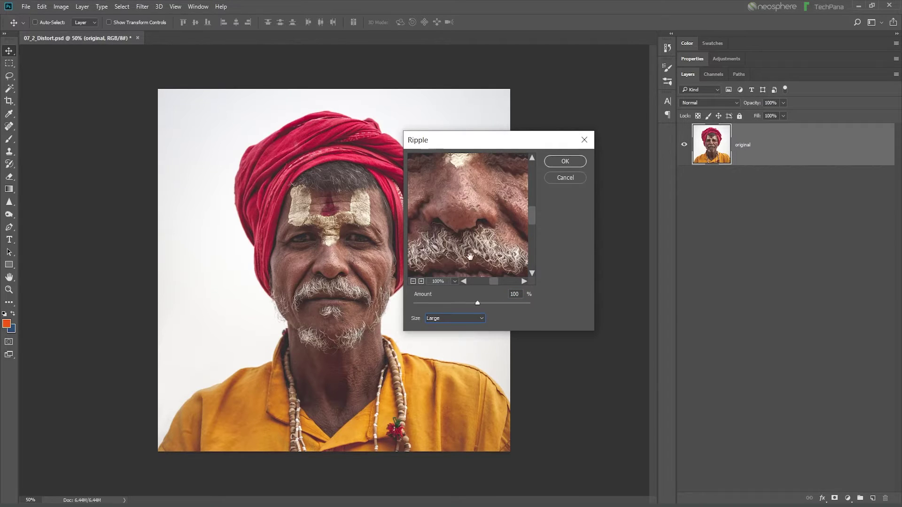
mouse_move(475, 300)
mouse_down()
mouse_move(489, 304)
mouse_move(481, 305)
mouse_up()
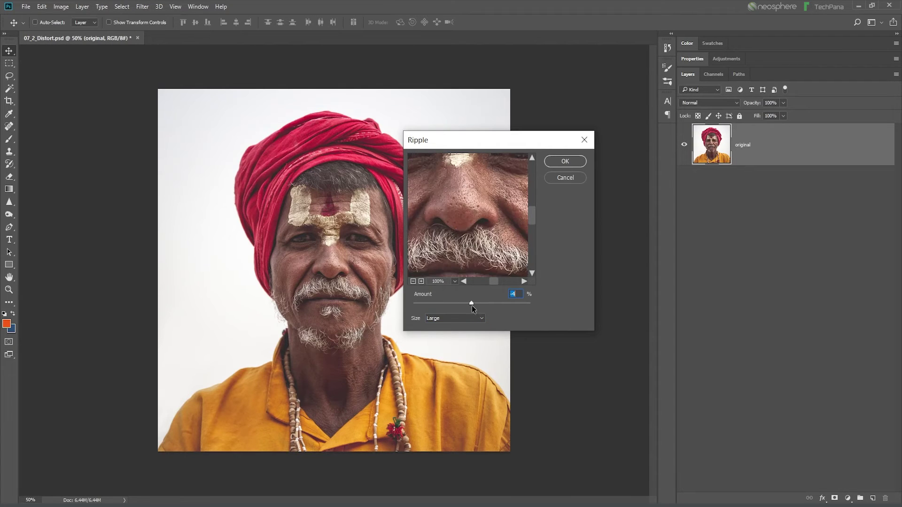
click(559, 162)
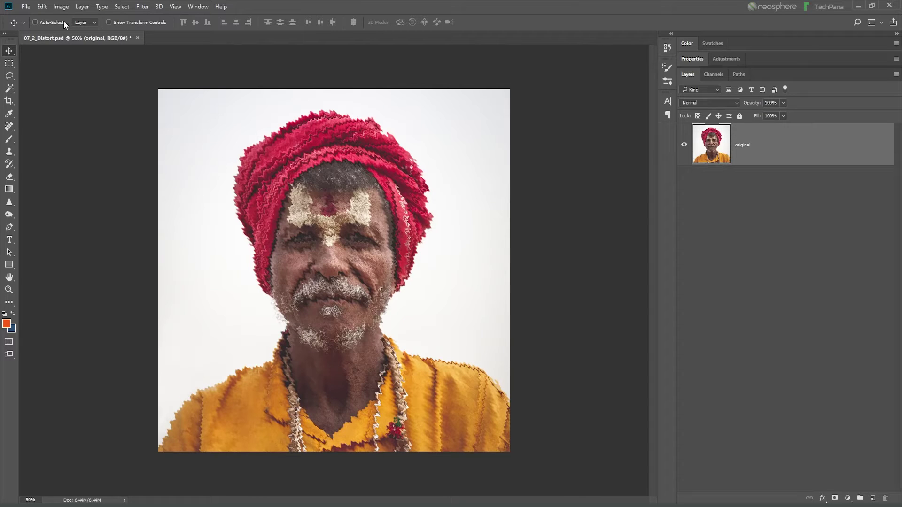
Step: Undo the Ripple filter on the original layer
click(39, 7)
click(46, 17)
Step: Preview the Shear filter on the portrait by bending its distortion curve, and discard it
click(142, 7)
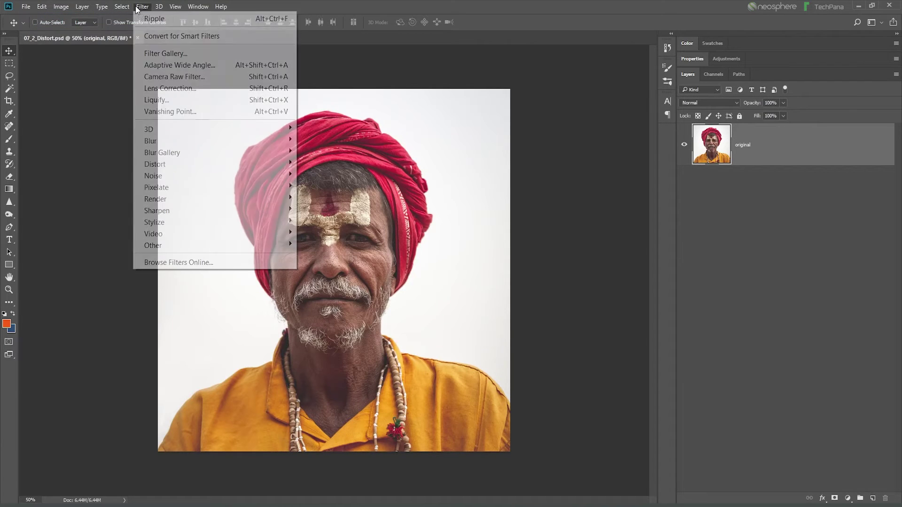
mouse_move(258, 161)
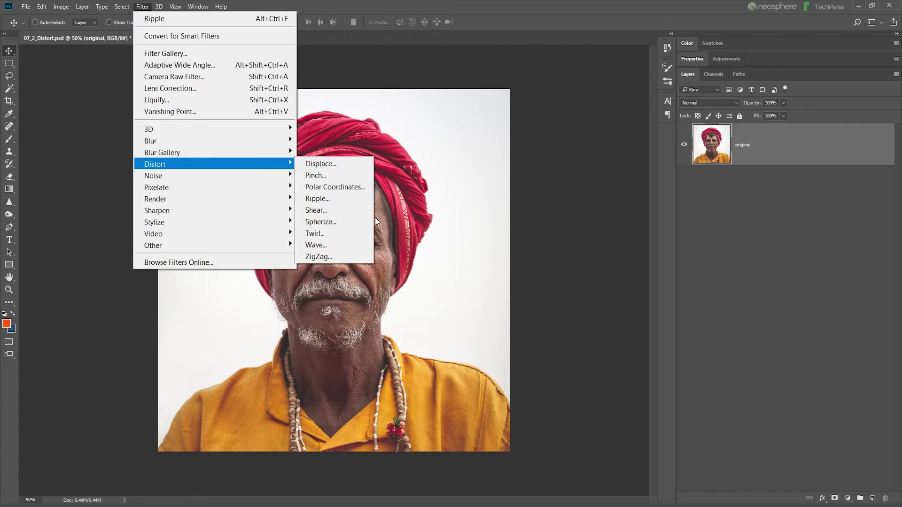
click(349, 212)
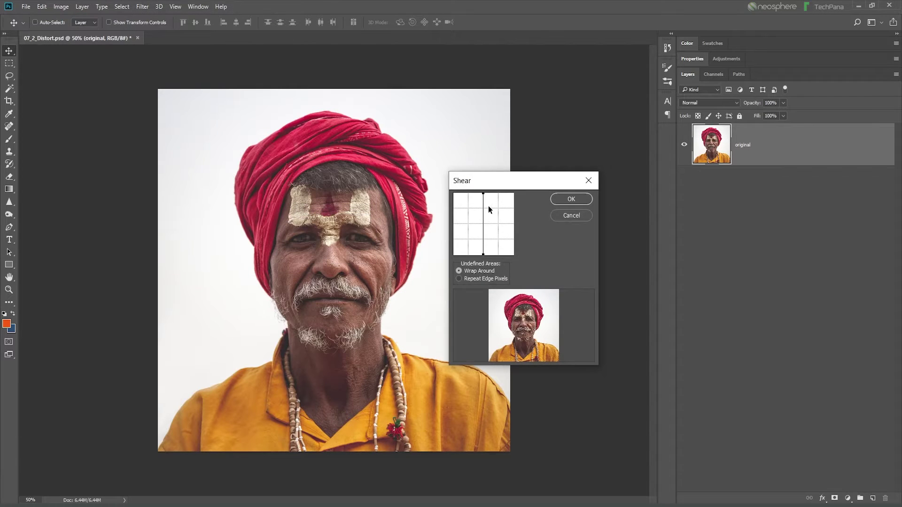
mouse_move(483, 196)
mouse_down()
mouse_move(512, 195)
mouse_move(457, 196)
mouse_move(528, 193)
mouse_move(442, 193)
mouse_move(497, 194)
mouse_move(483, 190)
mouse_up()
mouse_move(482, 255)
mouse_down()
mouse_move(502, 255)
mouse_move(475, 253)
mouse_up()
click(559, 217)
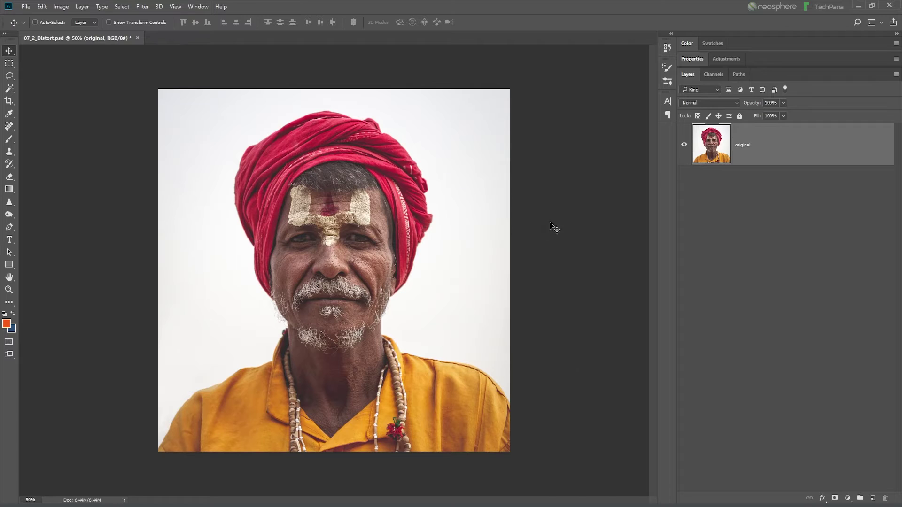
Step: Preview the Spherize filter in Normal mode on the whole portrait with a lowered amount, and discard it
click(142, 7)
mouse_move(224, 163)
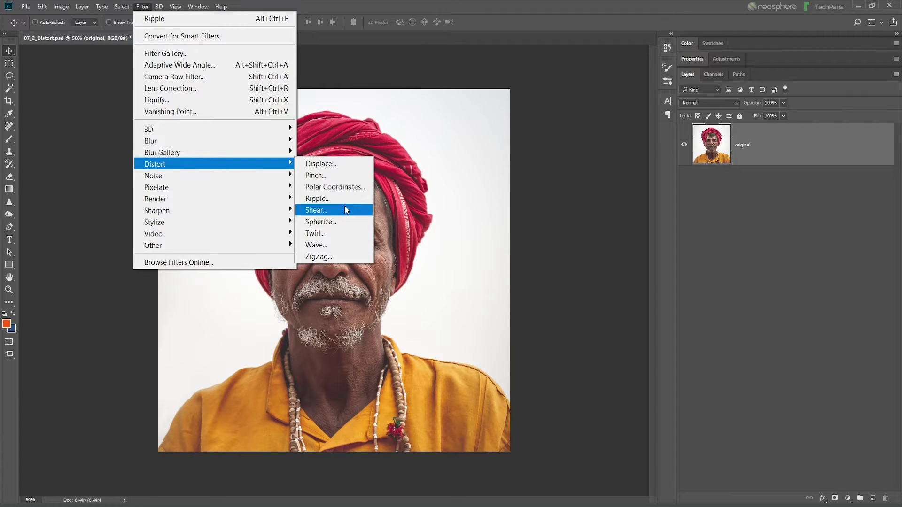
click(345, 222)
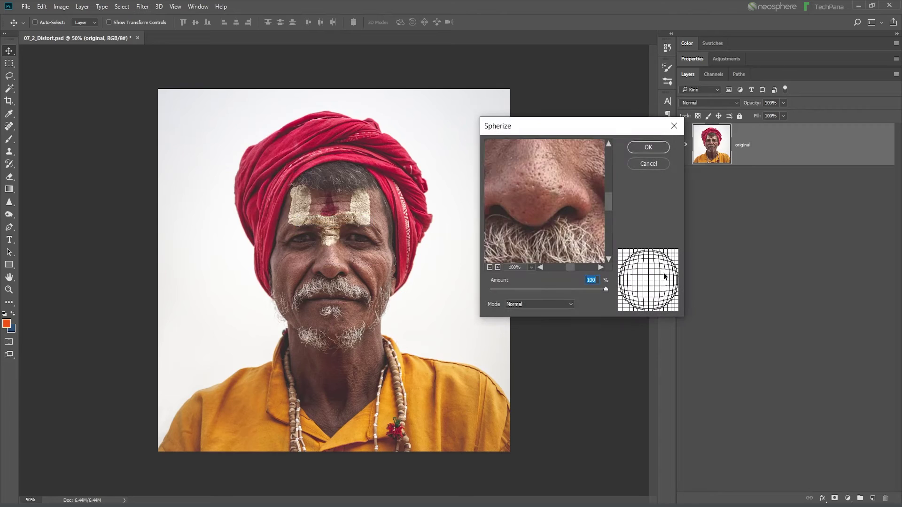
click(489, 267)
click(489, 267)
click(489, 267)
click(488, 266)
click(488, 266)
drag(605, 288, 519, 289)
click(637, 166)
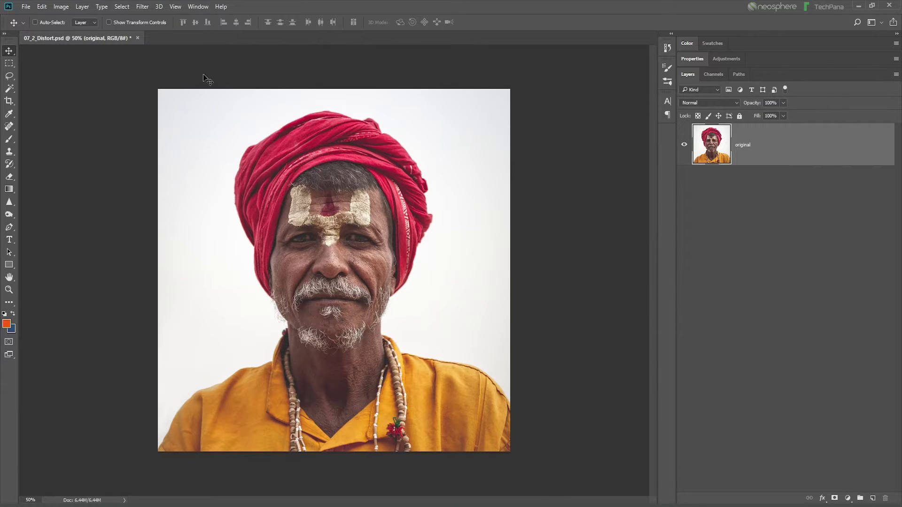
Step: Apply the Twirl filter to the portrait with an angle of 20°, and undo it
click(147, 9)
mouse_move(216, 162)
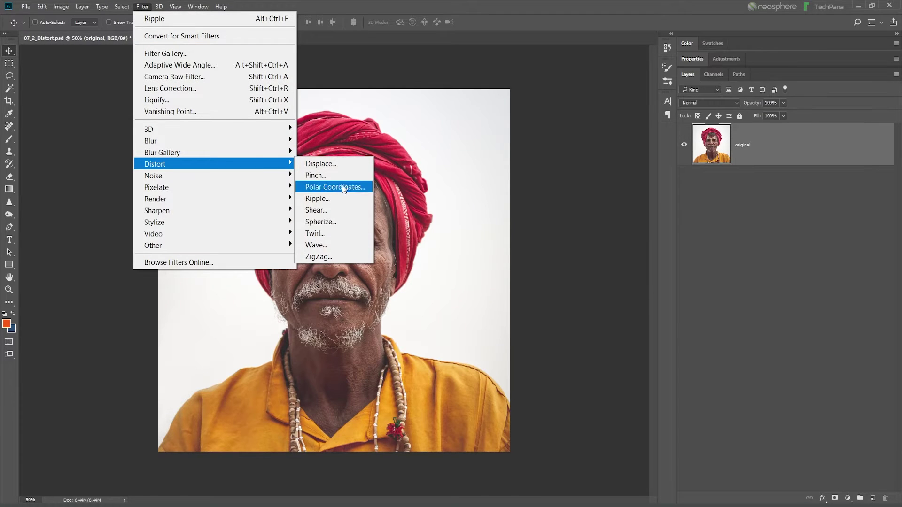
click(344, 230)
click(519, 277)
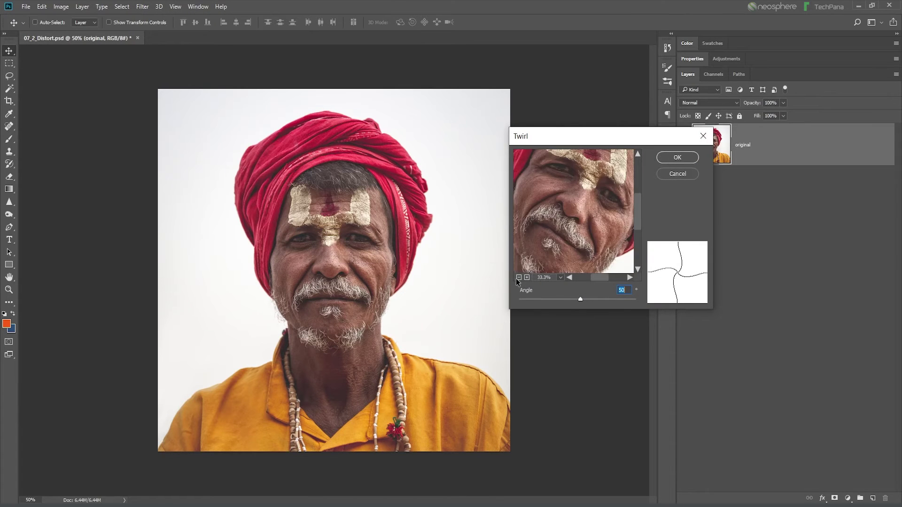
click(518, 277)
mouse_move(580, 298)
mouse_down()
mouse_move(599, 300)
mouse_move(568, 298)
mouse_move(578, 299)
mouse_up()
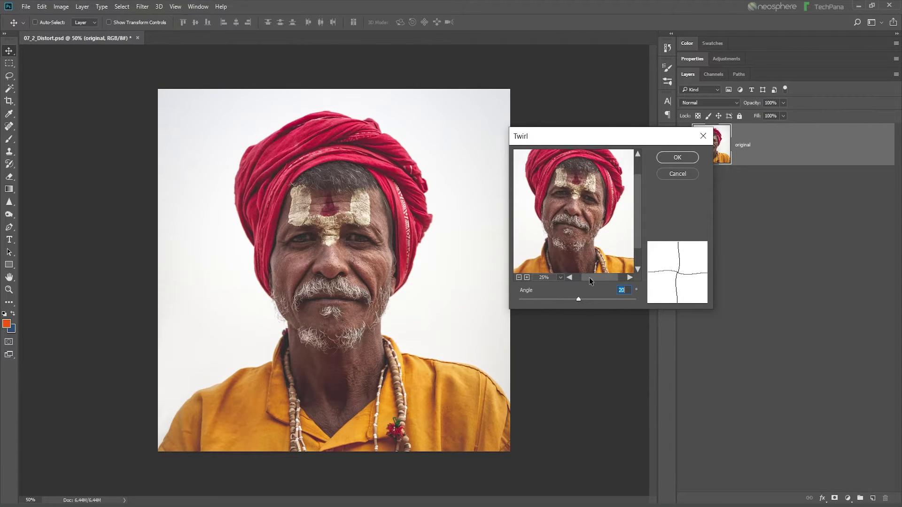
click(667, 159)
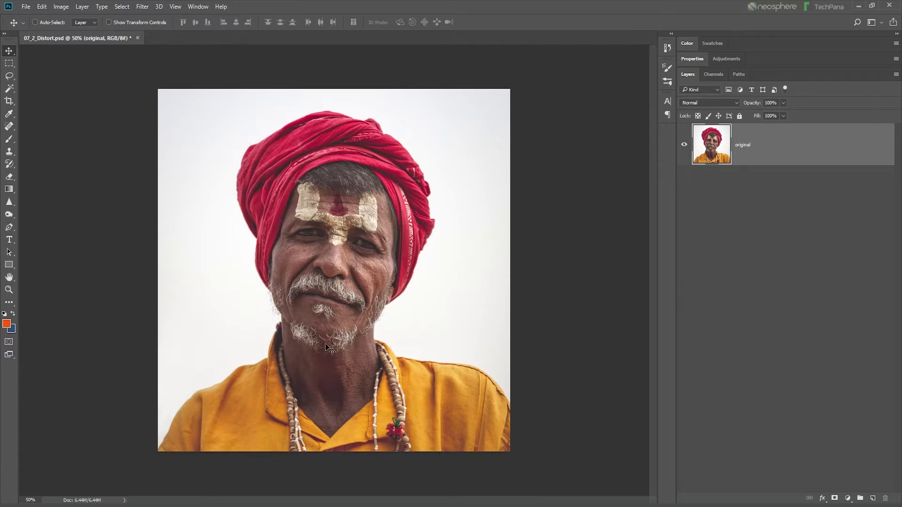
click(41, 7)
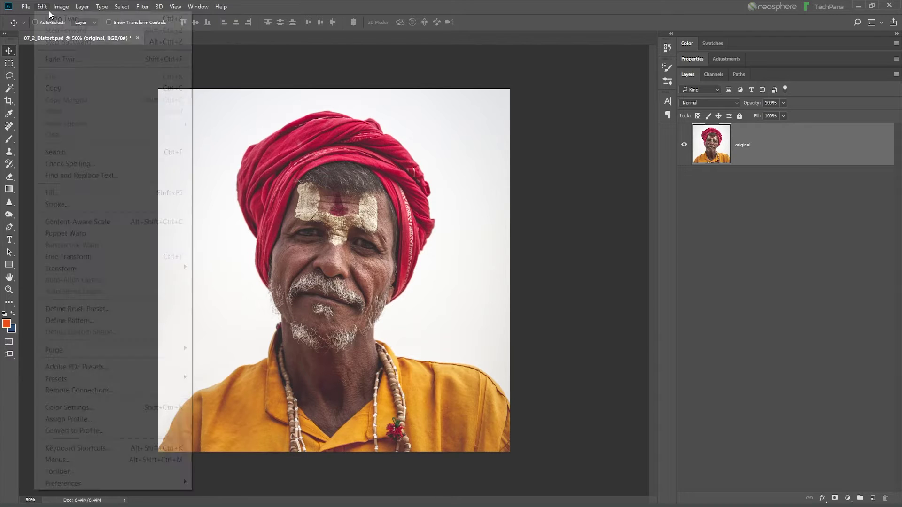
click(52, 16)
Step: Preview the Wave filter with 409 generators, wavelength 1 to 79, amplitude 1 to 483 and an adjusted scale, and discard it
click(142, 6)
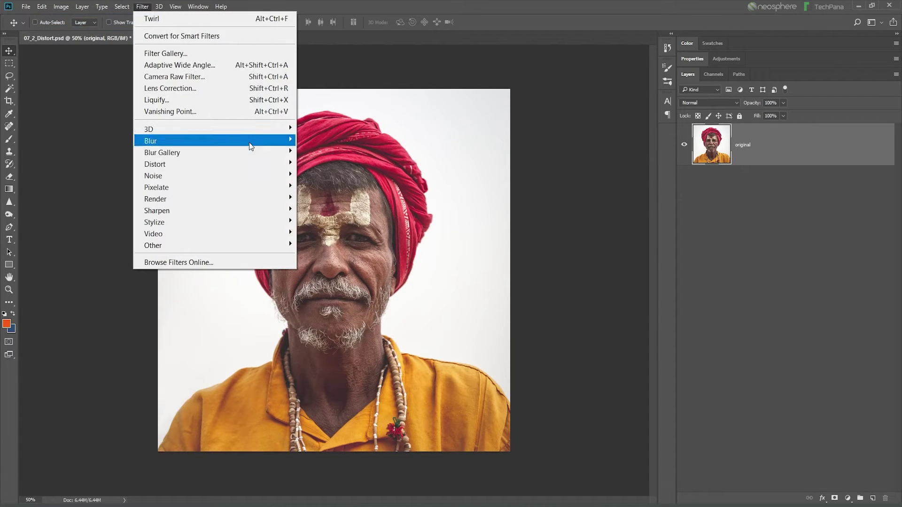
mouse_move(255, 159)
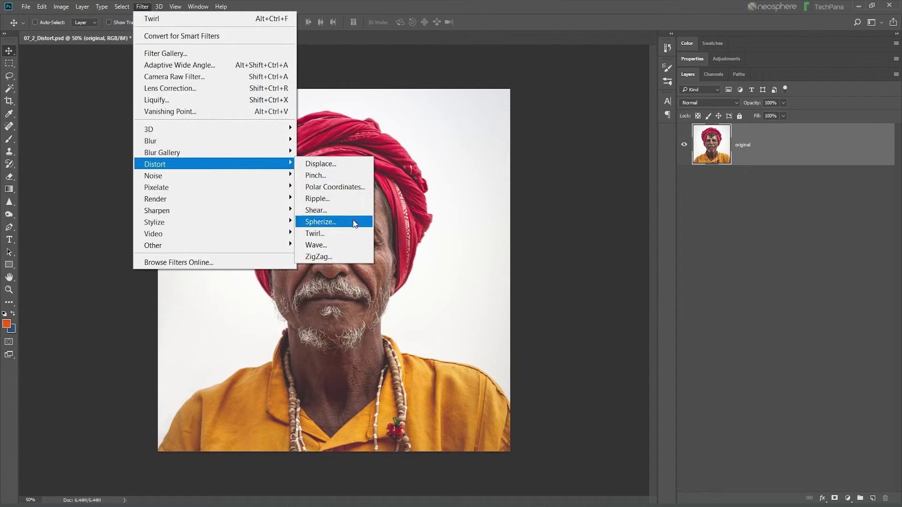
click(345, 244)
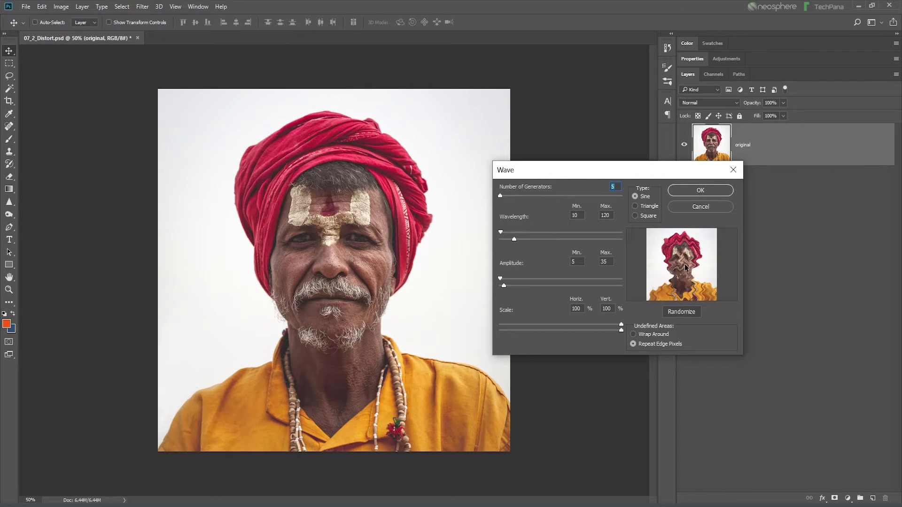
drag(499, 195, 548, 196)
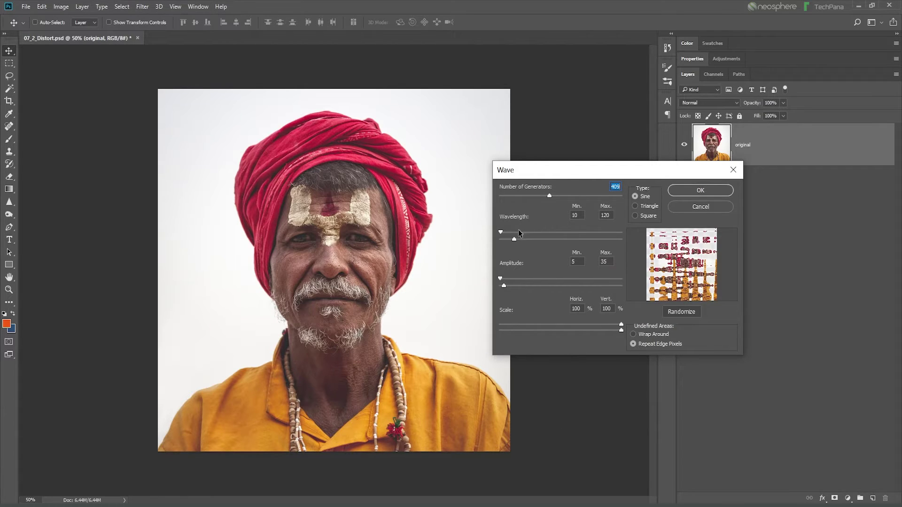
drag(499, 232, 478, 234)
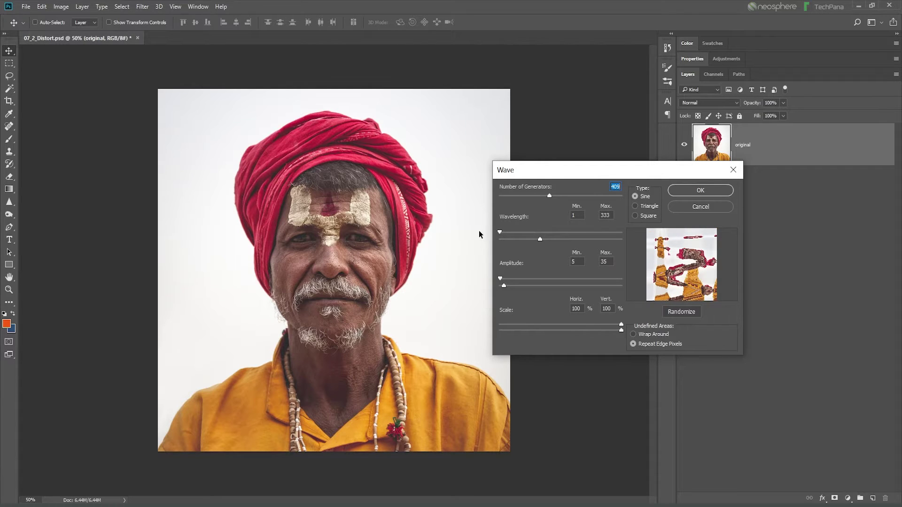
drag(539, 240, 509, 238)
drag(512, 275, 558, 277)
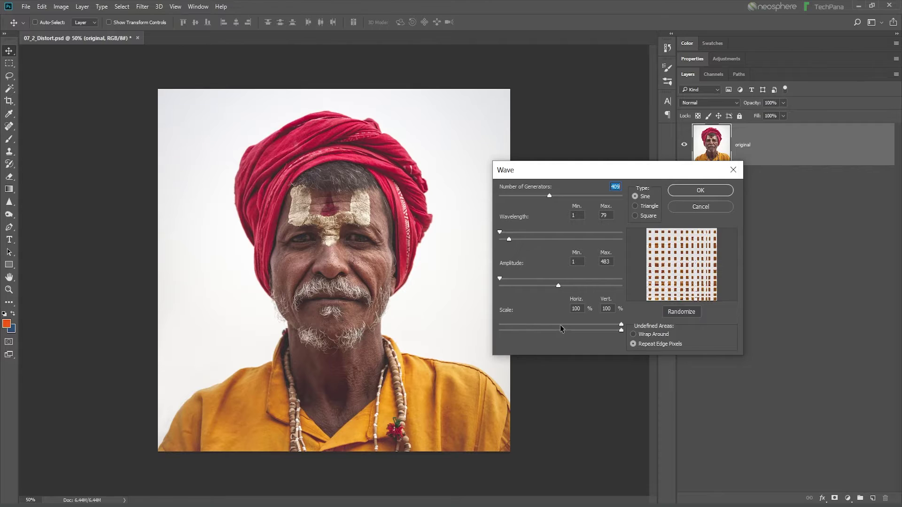
drag(562, 323, 585, 325)
click(686, 207)
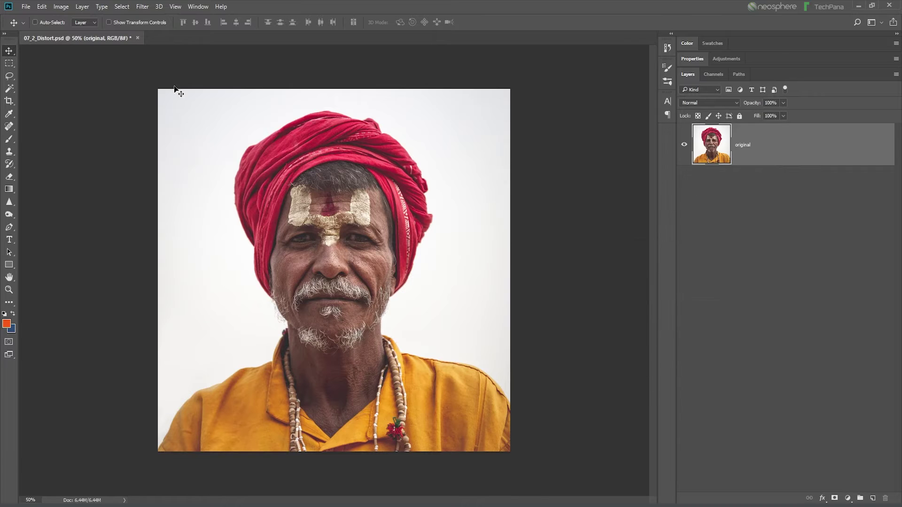
Step: Apply the ZigZag filter with amount 18, 5 ridges and the Pond Ripples style, and undo it
click(143, 7)
mouse_move(196, 162)
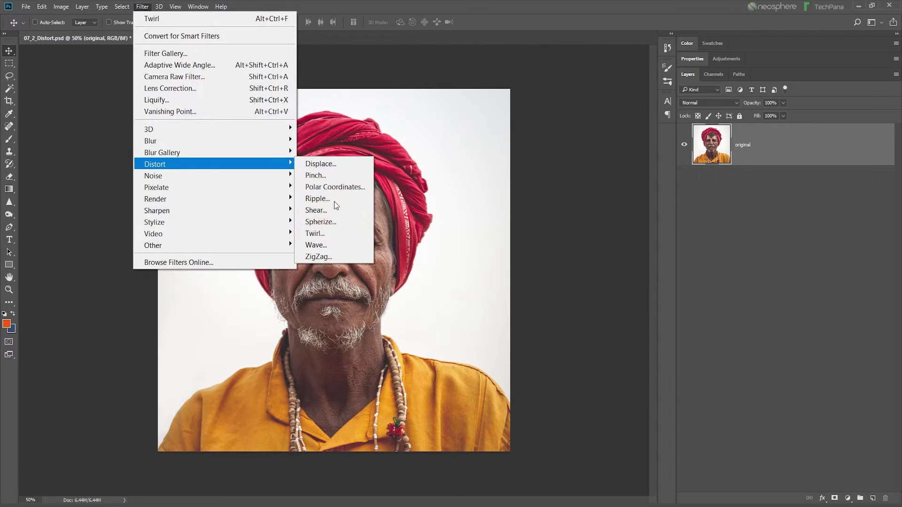
click(331, 255)
drag(738, 183, 772, 261)
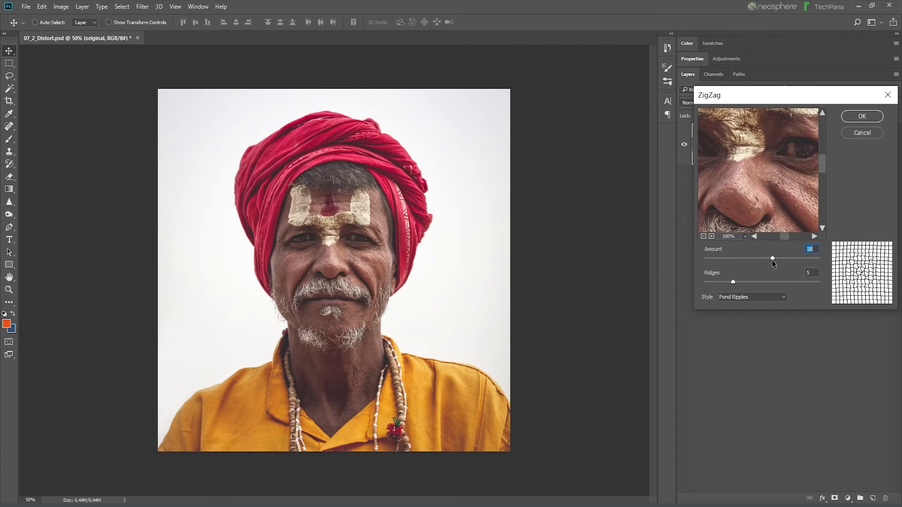
click(851, 116)
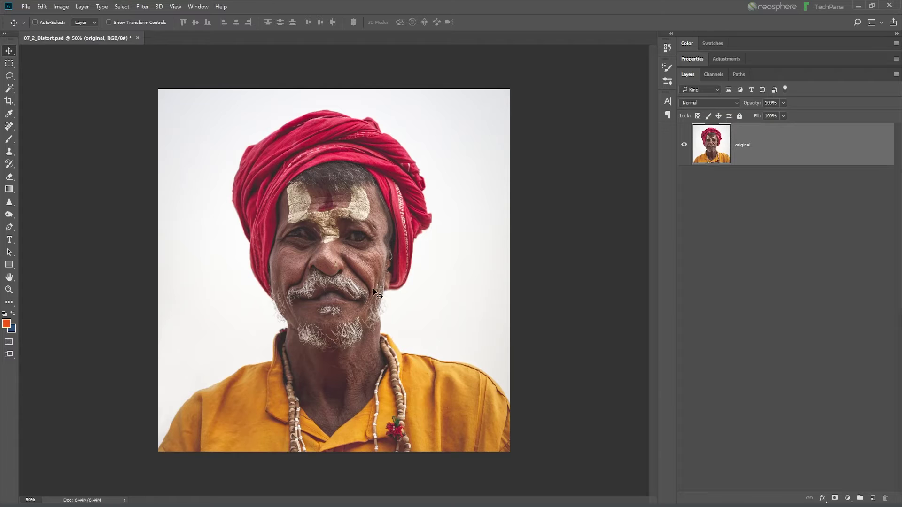
click(48, 7)
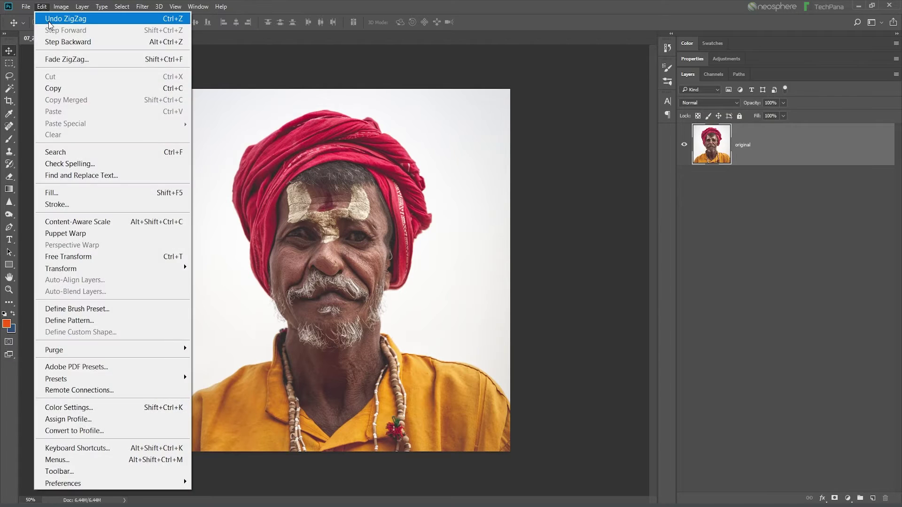
click(49, 16)
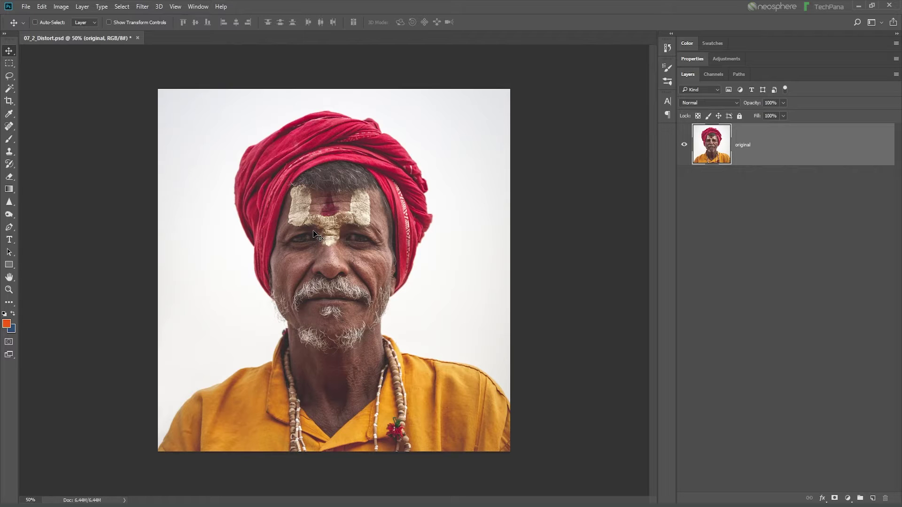
Step: Open the portrait in Liquify and push the edges of the face inward with the Forward Warp tool at brush size 80
click(141, 6)
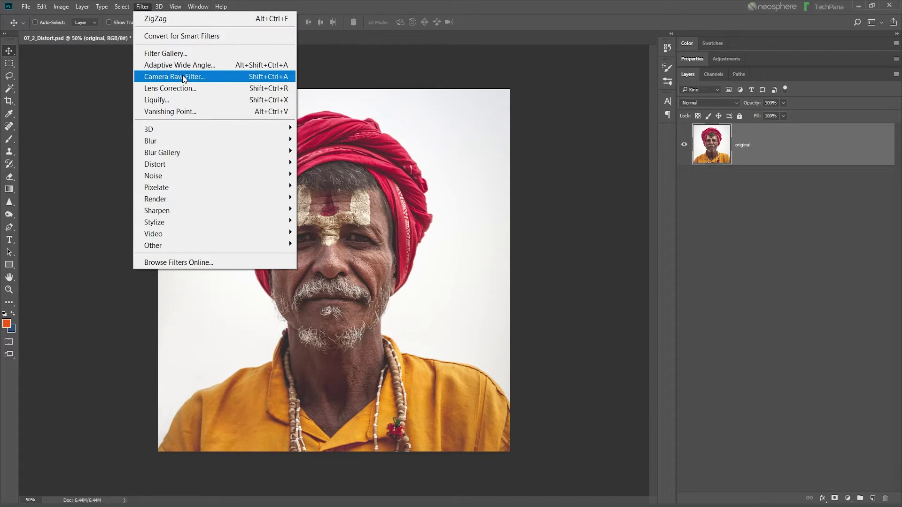
click(189, 102)
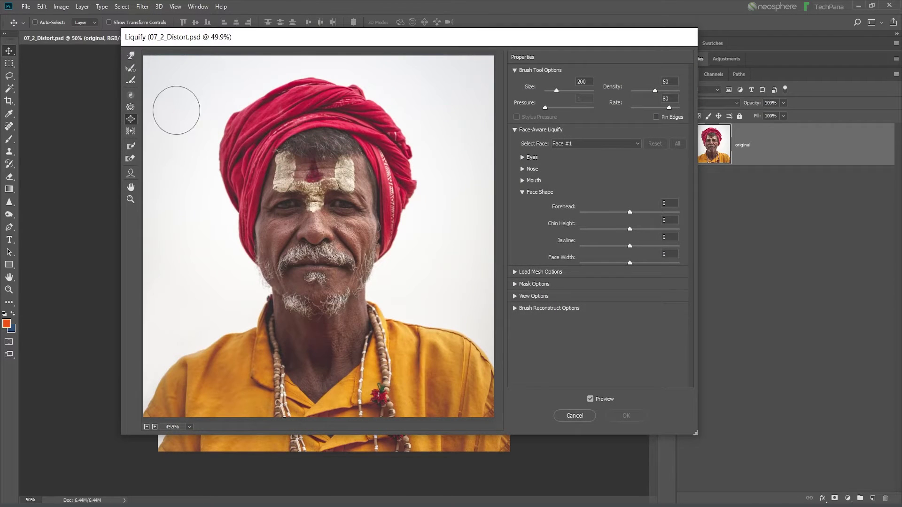
click(131, 55)
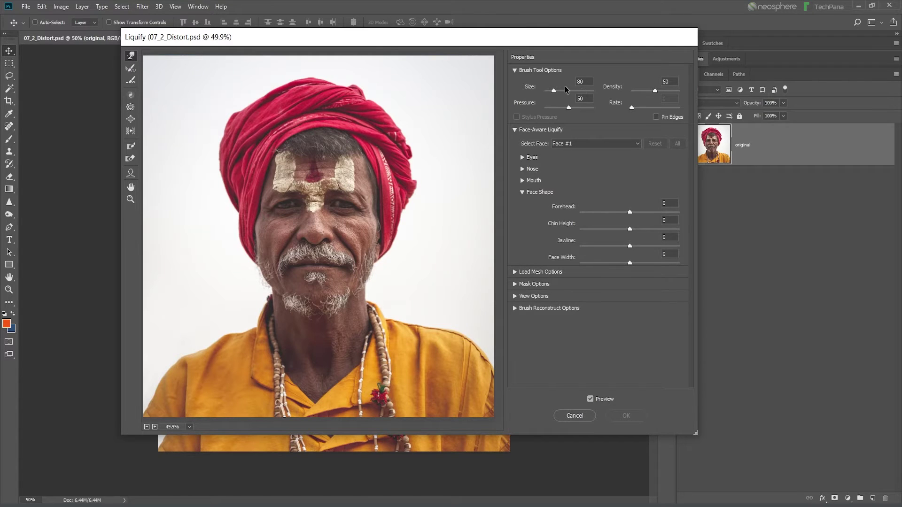
drag(276, 198, 280, 206)
mouse_move(254, 263)
mouse_down()
mouse_move(249, 276)
mouse_move(263, 273)
mouse_up()
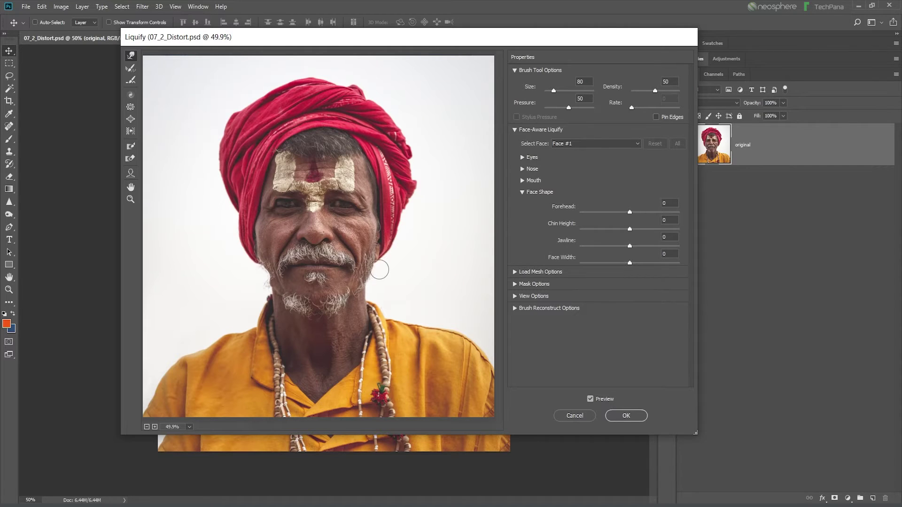
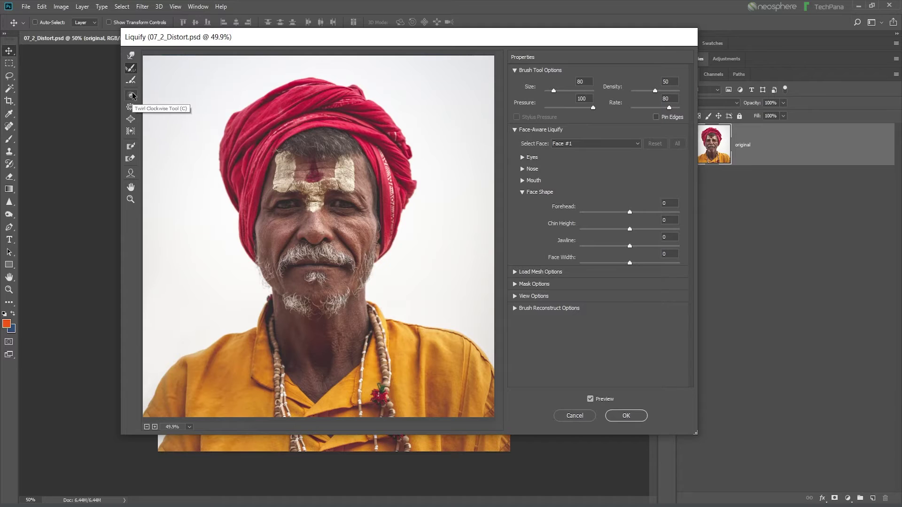
Step: Try the Twirl Clockwise tool on the face at brush size 839 and on an eye at size 151, restoring the portrait each time
click(132, 95)
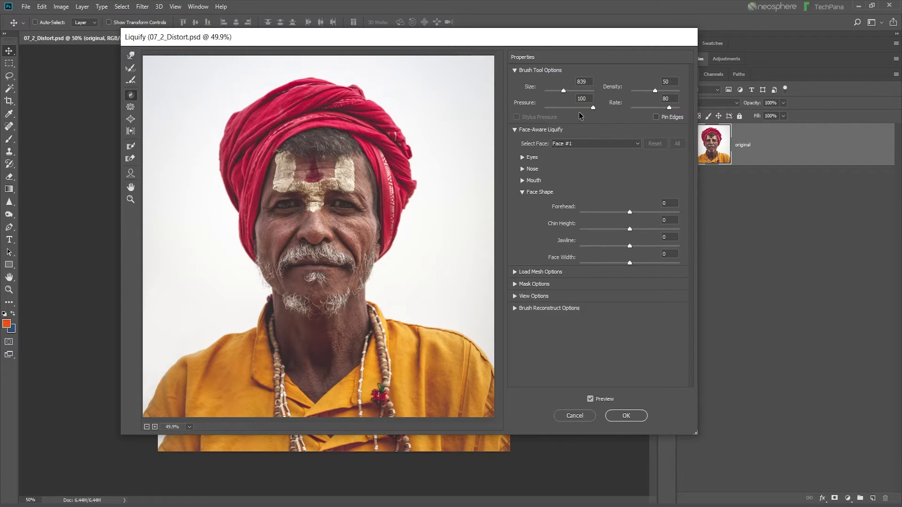
drag(304, 192, 304, 193)
click(131, 67)
click(576, 90)
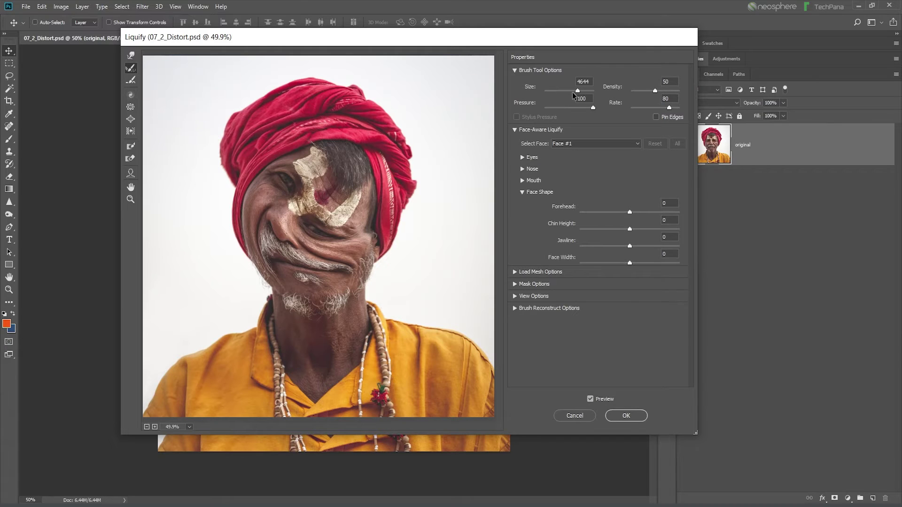
drag(569, 90, 568, 92)
key(ctrl+z)
key(ctrl+z)
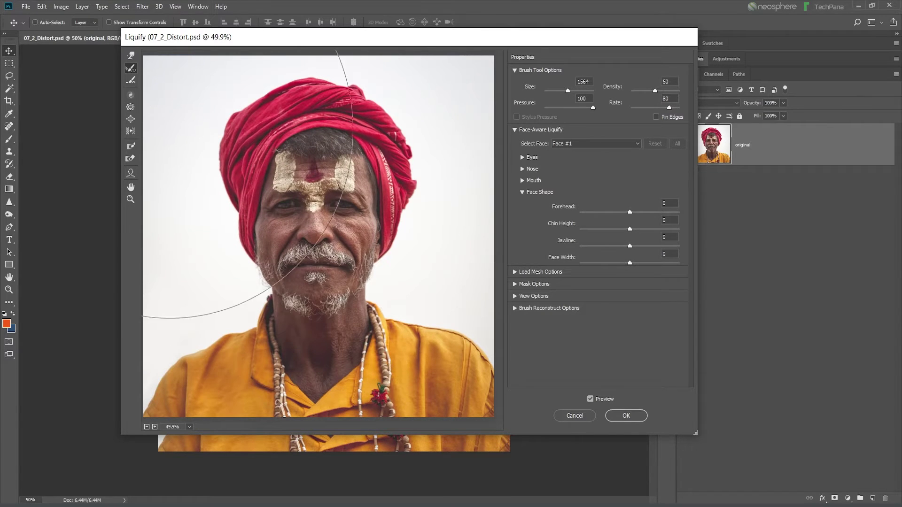
click(131, 94)
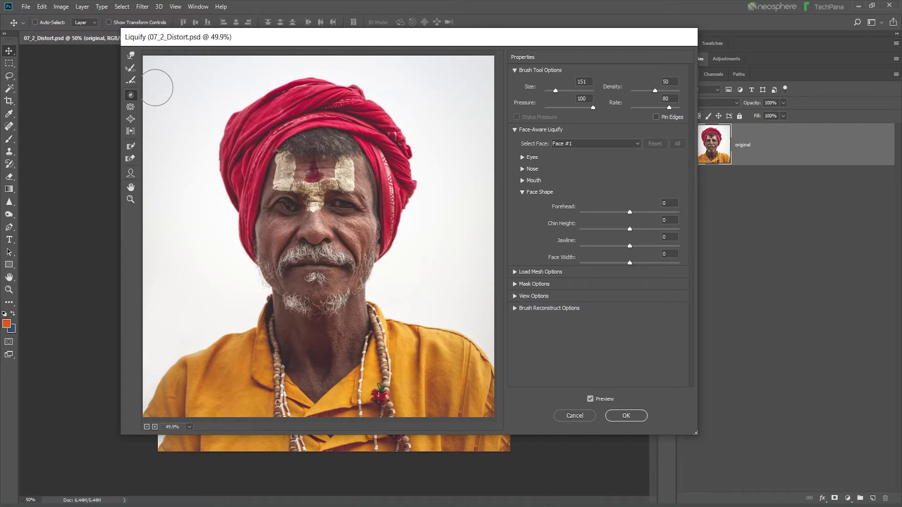
click(131, 68)
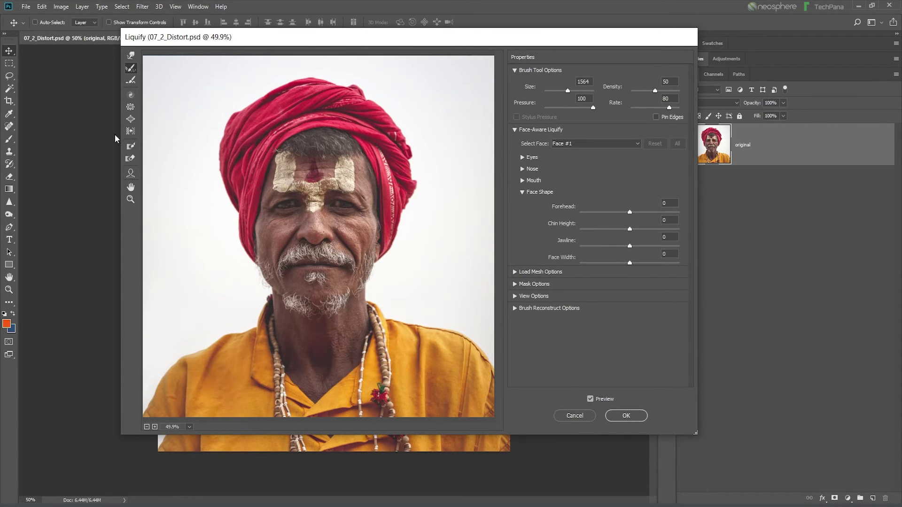
Step: Shrink both eyes with the Pucker tool at brush size 175
click(133, 109)
drag(285, 202, 284, 206)
drag(346, 201, 346, 203)
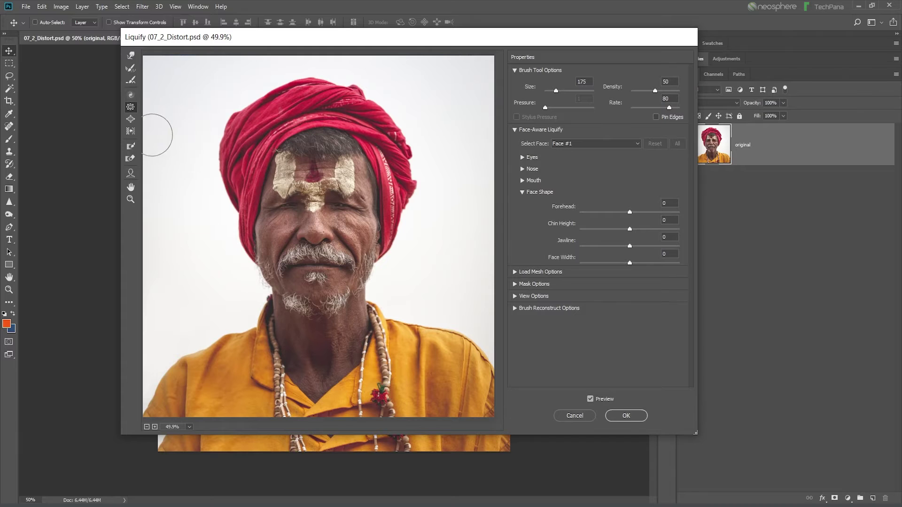
Step: Try enlarging both eyes with the Bloat tool at brush size 200 and restore the portrait
click(137, 121)
key(bracketright)
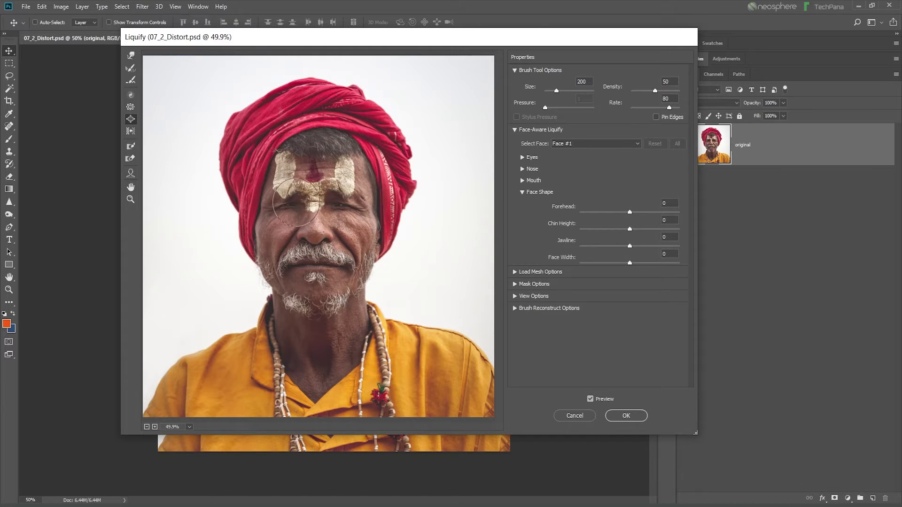
drag(279, 206, 279, 206)
drag(347, 207, 346, 207)
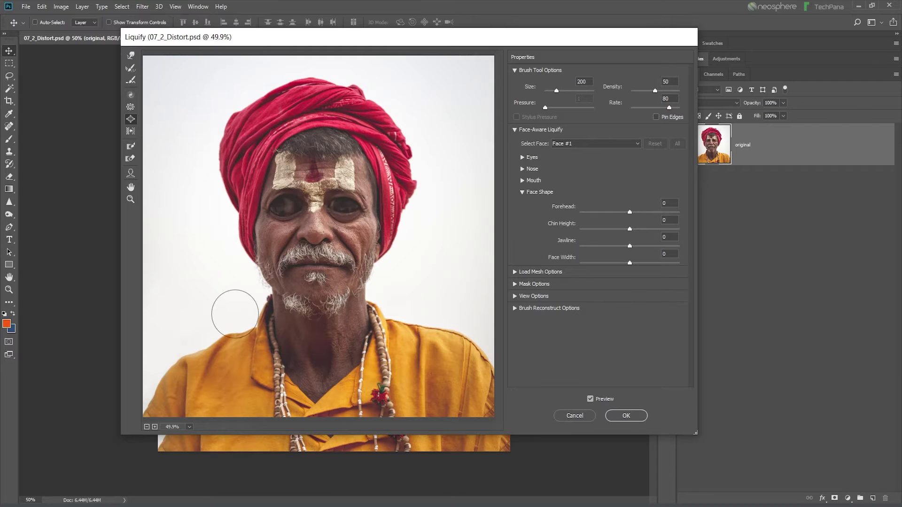
click(130, 68)
key(ctrl+z)
key(ctrl+z)
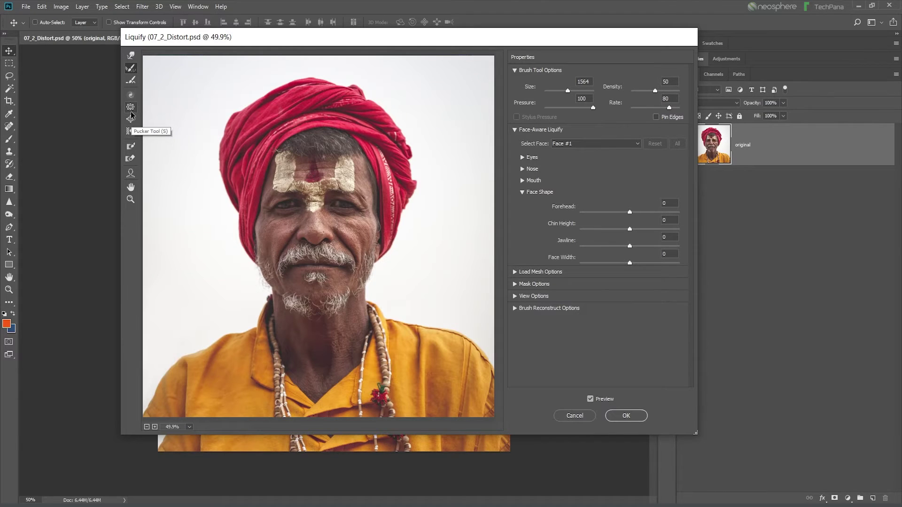
Step: Try the Push Left tool across the eyes at brush size 175 and restore the face with the Reconstruct tool at size 1564
click(130, 131)
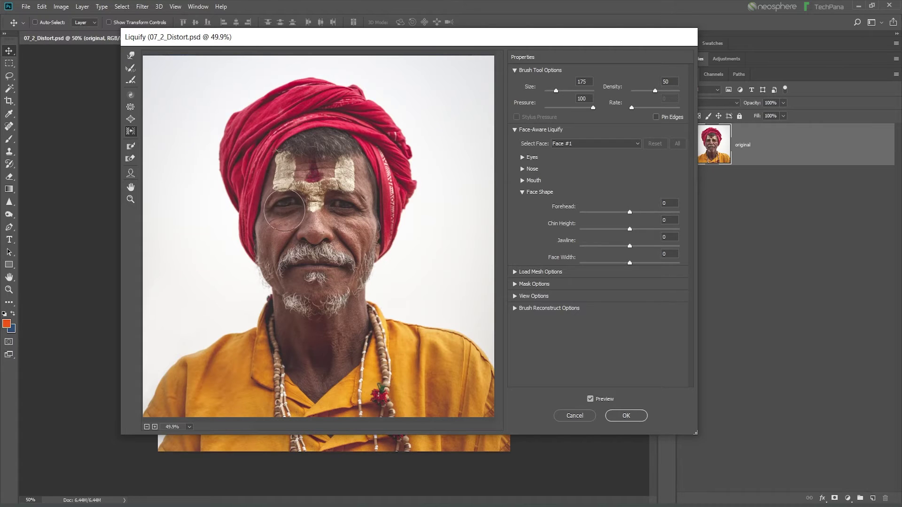
mouse_move(281, 212)
mouse_down()
mouse_move(357, 218)
mouse_move(299, 227)
mouse_move(351, 227)
mouse_up()
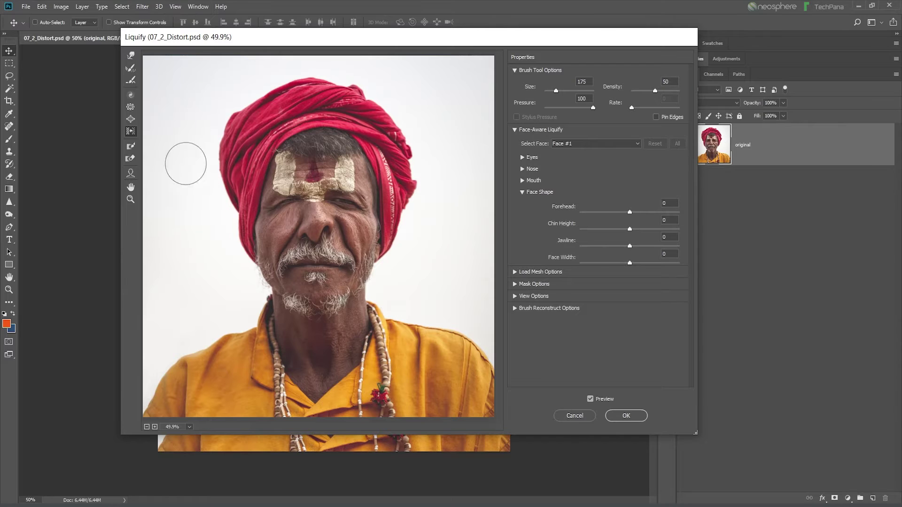
click(131, 70)
key(bracketright)
key(bracketright)
key(bracketright)
key(bracketright)
key(bracketright)
key(bracketright)
drag(297, 241, 300, 214)
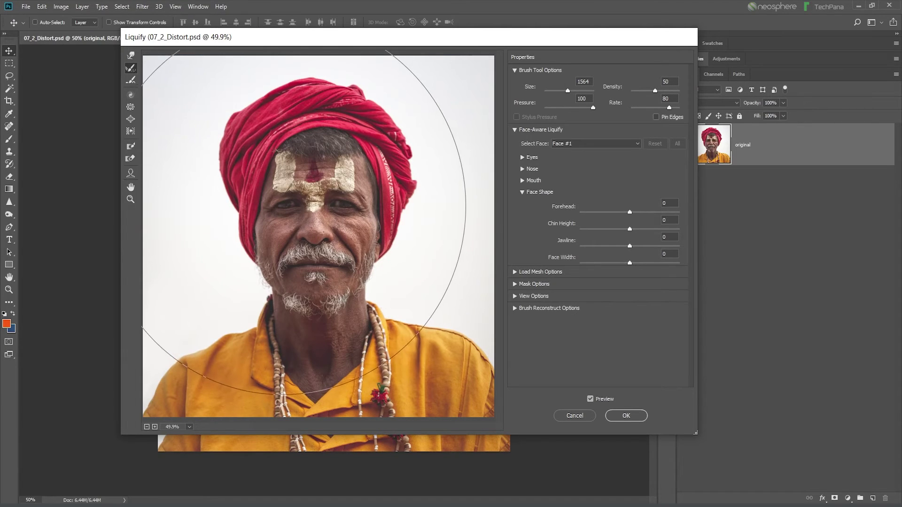
Step: Return to the Pucker tool at brush size 175 and select Face #1 for the Face-Aware Liquify adjustments
key(ctrl+plus)
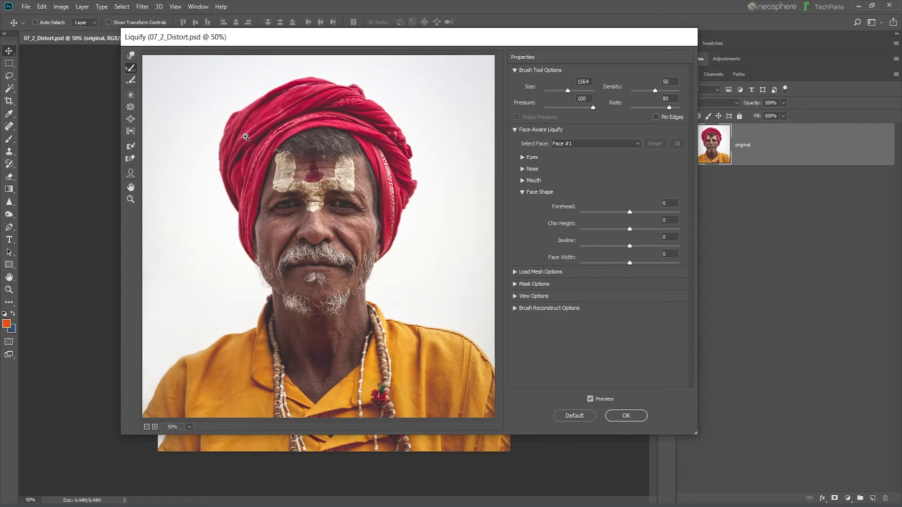
click(130, 109)
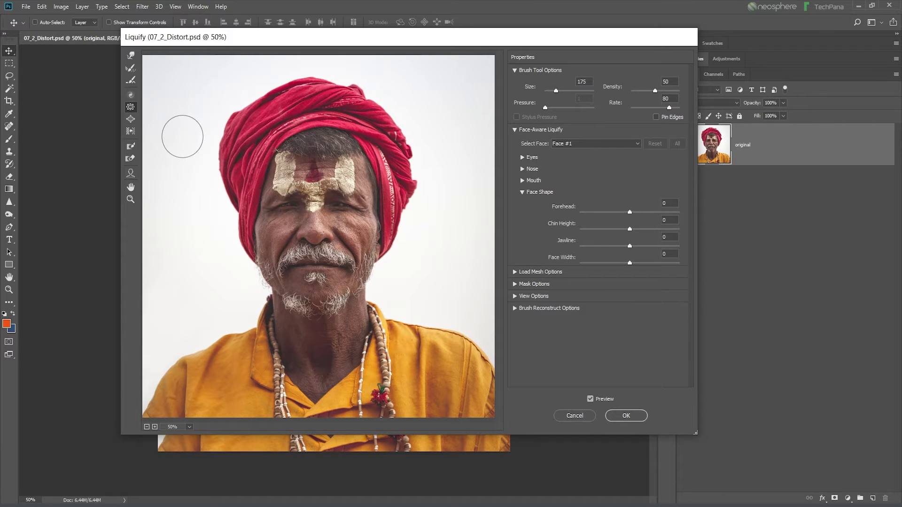
click(548, 131)
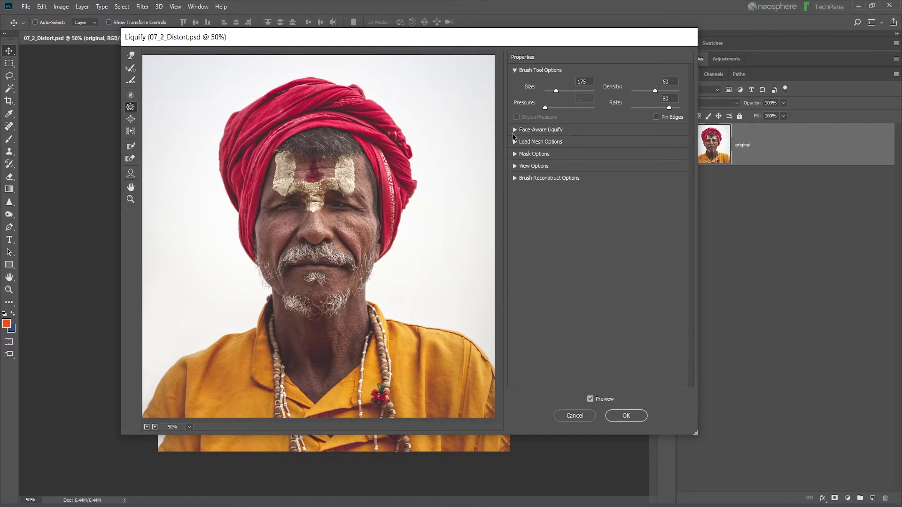
click(512, 132)
click(523, 192)
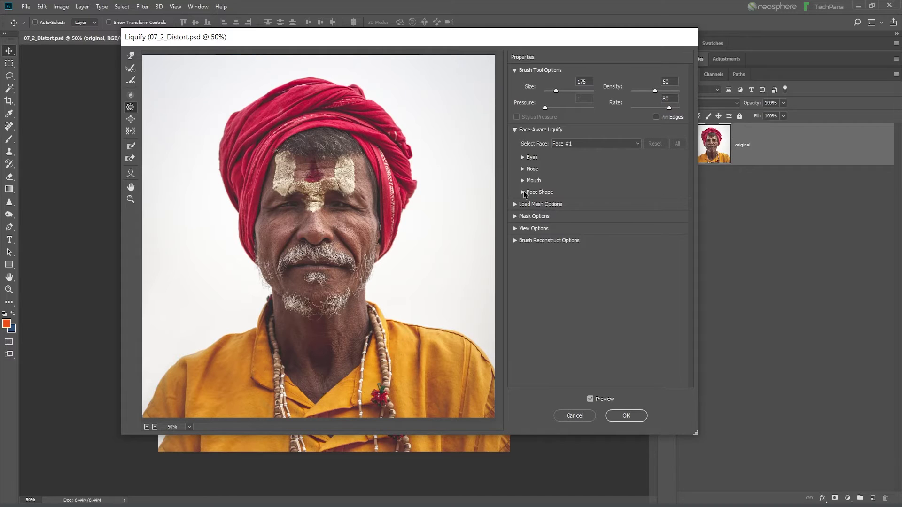
click(579, 147)
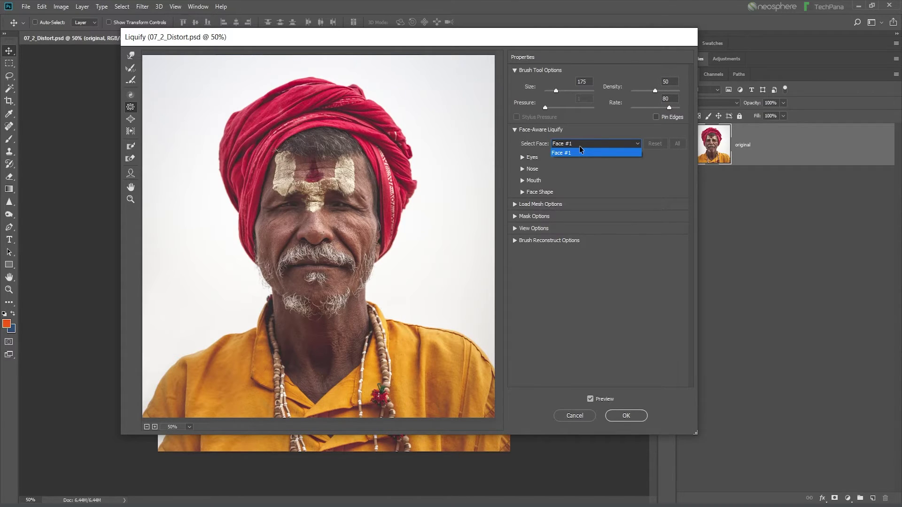
click(579, 146)
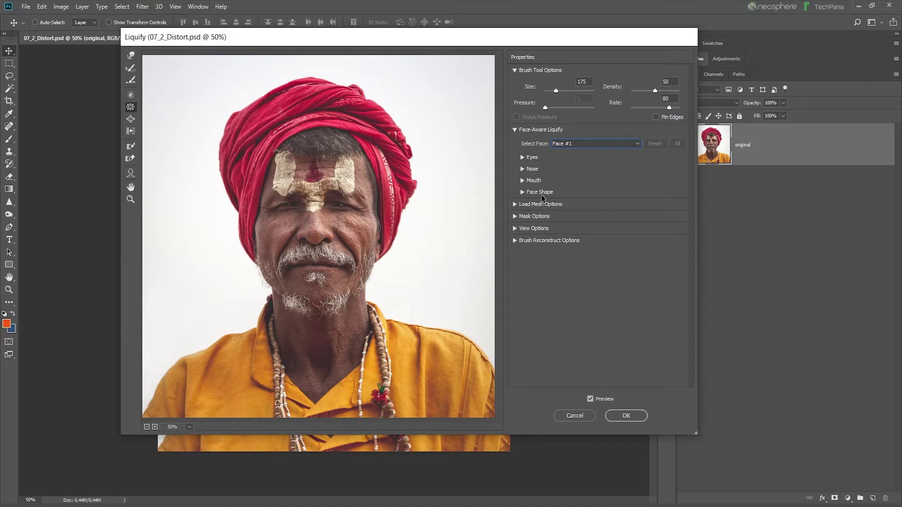
Step: Set the face shape to forehead -100, chin height 100, jawline -100 and face width -100, and compare it with the original
click(522, 192)
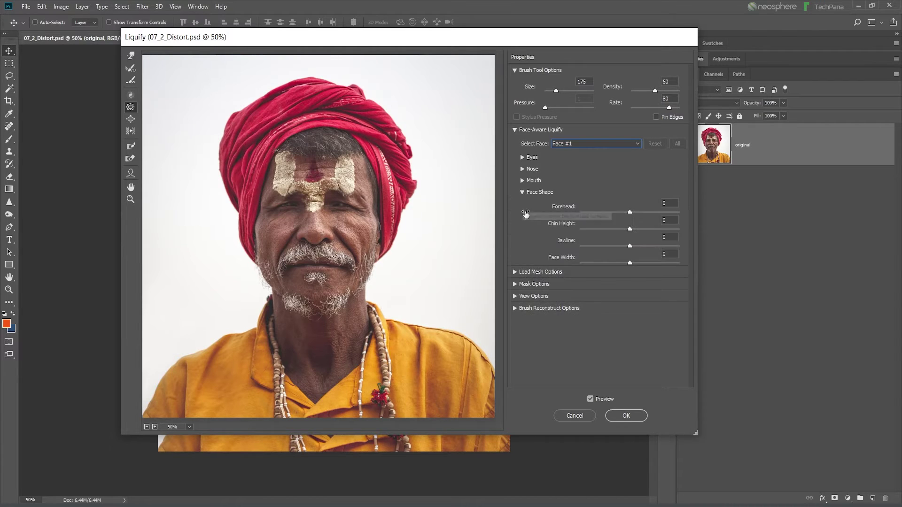
drag(629, 214, 556, 212)
drag(629, 227, 700, 232)
drag(631, 245, 557, 246)
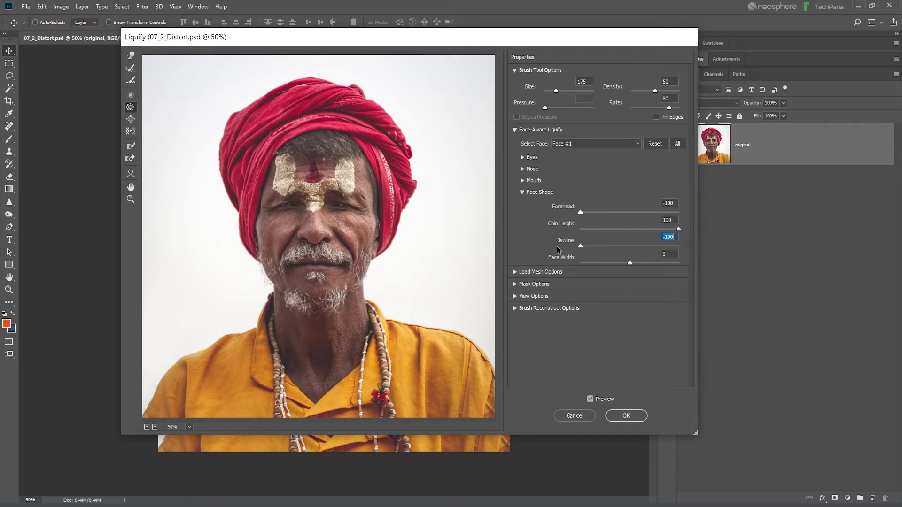
drag(629, 263, 560, 257)
click(590, 398)
click(590, 399)
click(590, 398)
click(590, 399)
click(521, 192)
Step: Set the mouth's upper and lower lip to -100 and its width to 98, and increase the mouth height
click(522, 181)
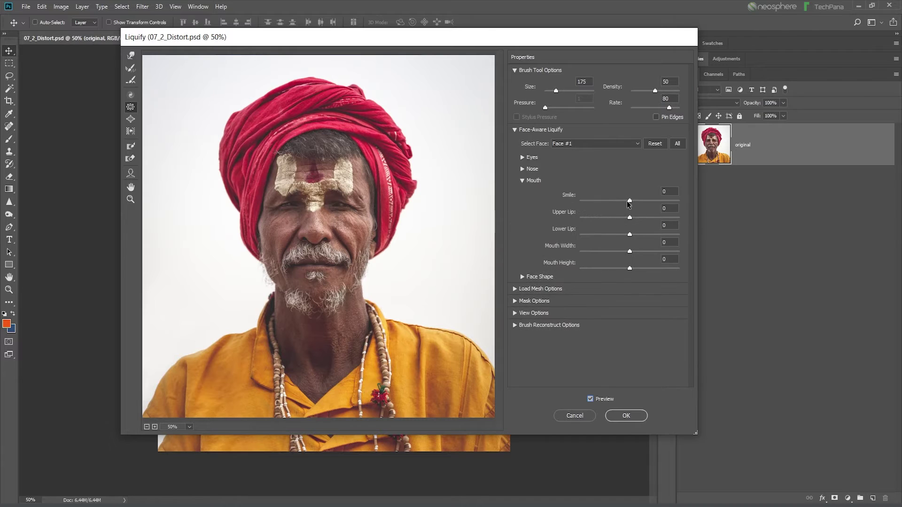
drag(629, 201, 599, 219)
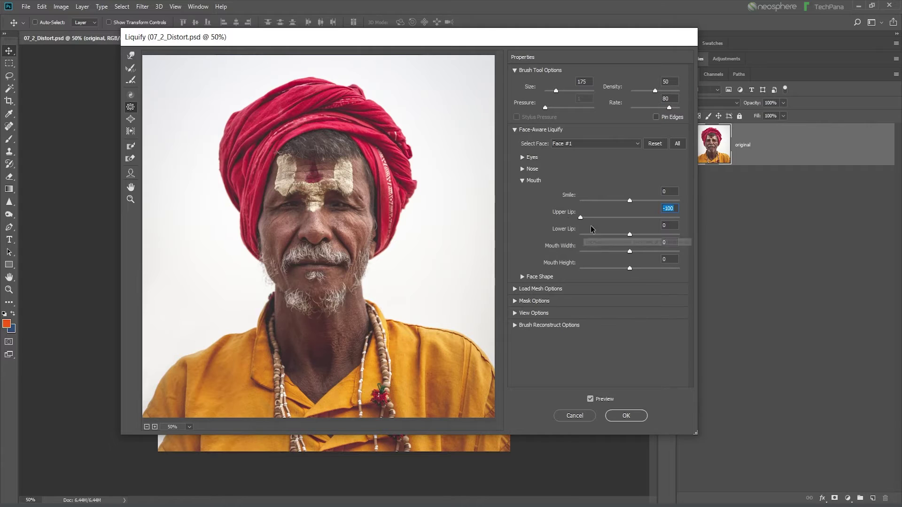
drag(630, 235, 566, 237)
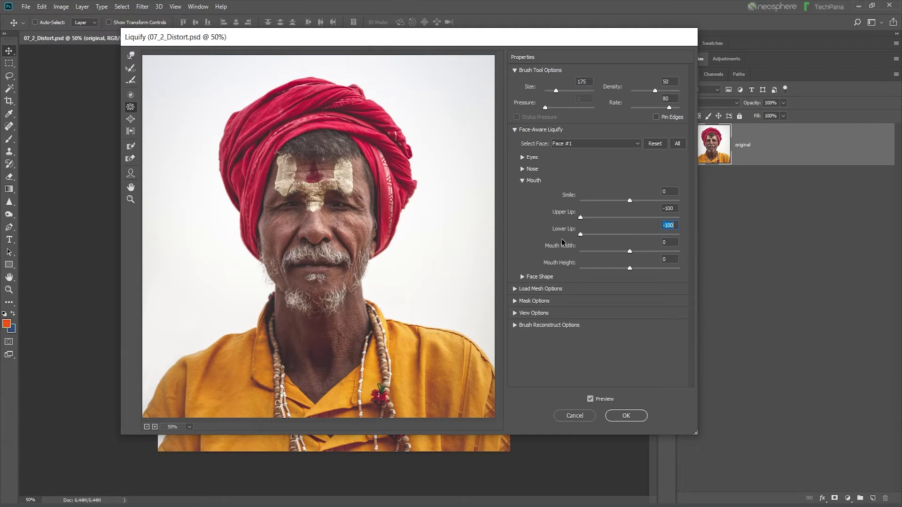
drag(629, 252, 677, 249)
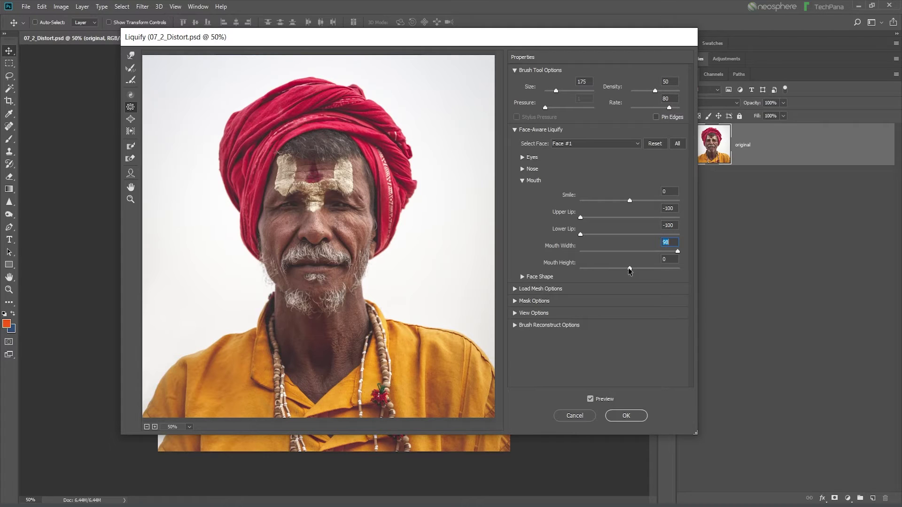
mouse_move(657, 269)
mouse_down()
mouse_move(560, 268)
mouse_move(652, 268)
mouse_up()
click(521, 180)
Step: Set the nose height and nose width to 100 in Face-Aware Liquify
click(522, 169)
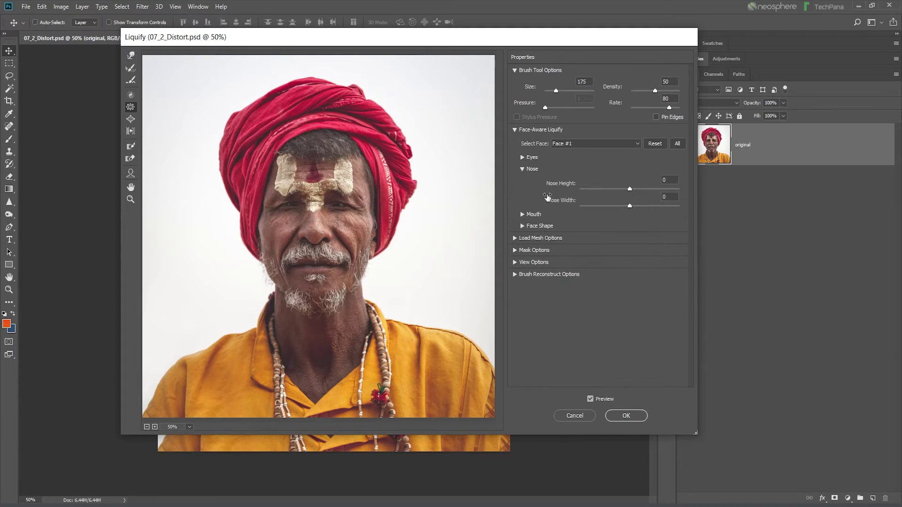
drag(630, 189, 696, 198)
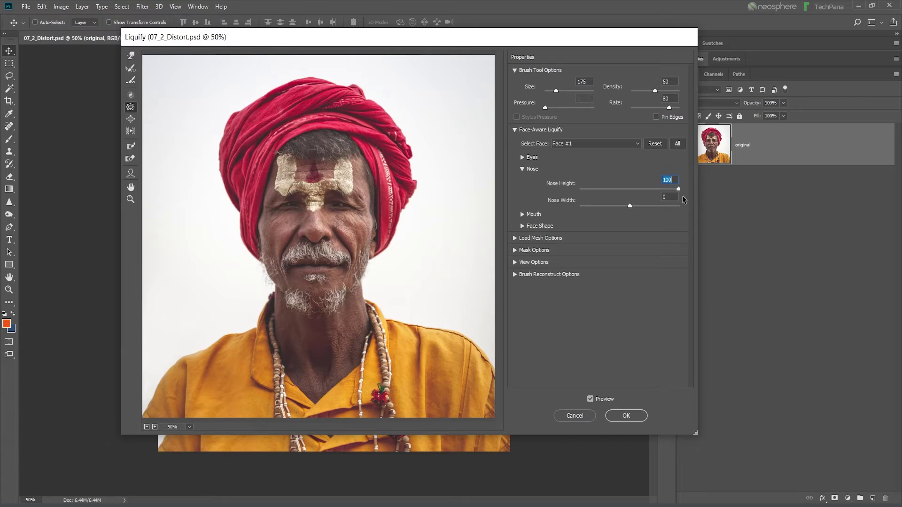
drag(629, 206, 701, 204)
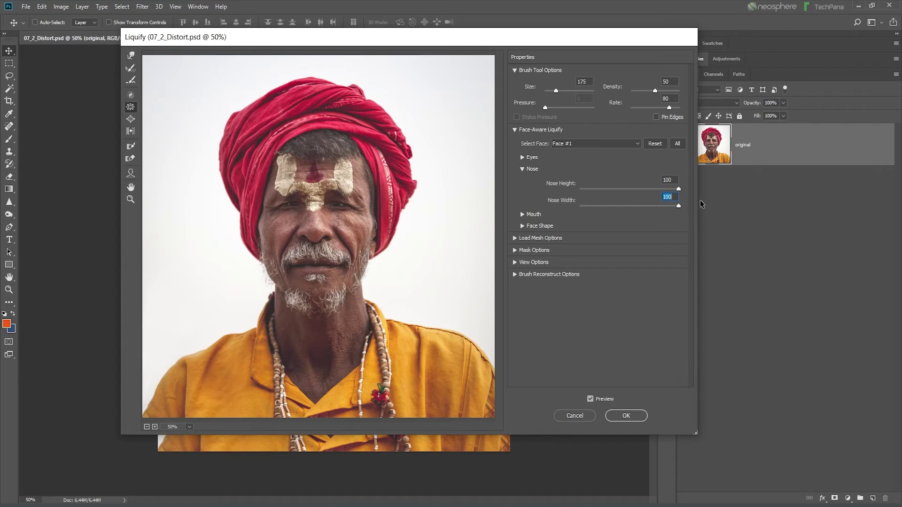
click(522, 169)
Step: Try changing the left eye's size, height, width and tilt, resetting each value to 0
click(521, 157)
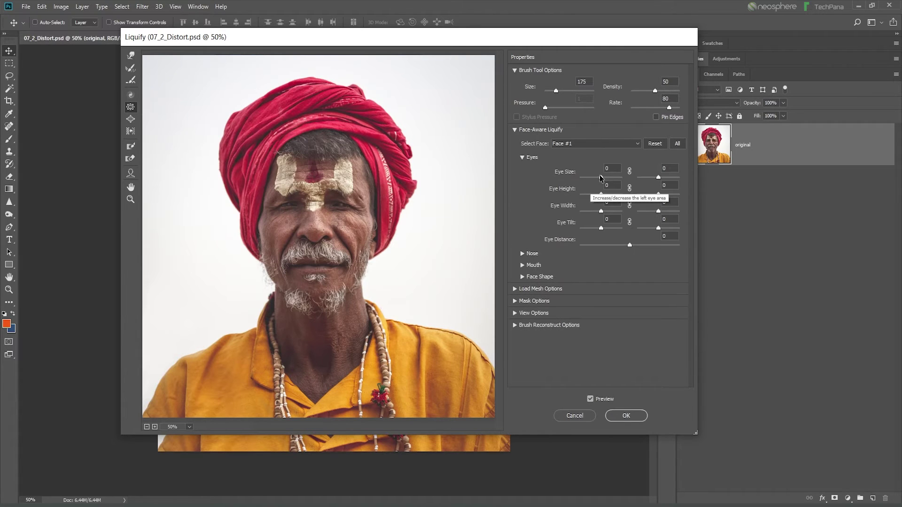
mouse_move(601, 177)
mouse_down()
mouse_move(559, 180)
mouse_move(639, 182)
mouse_move(592, 180)
mouse_up()
text(0)
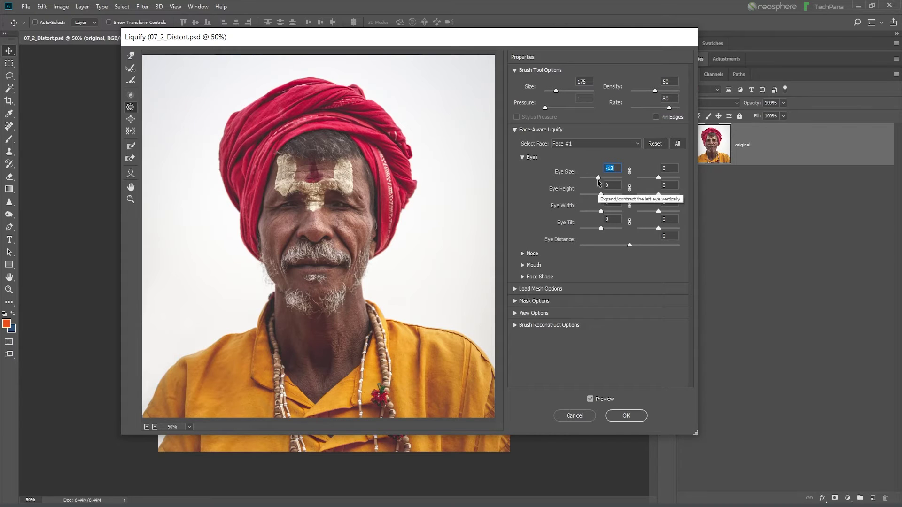
drag(601, 194, 635, 194)
text(0)
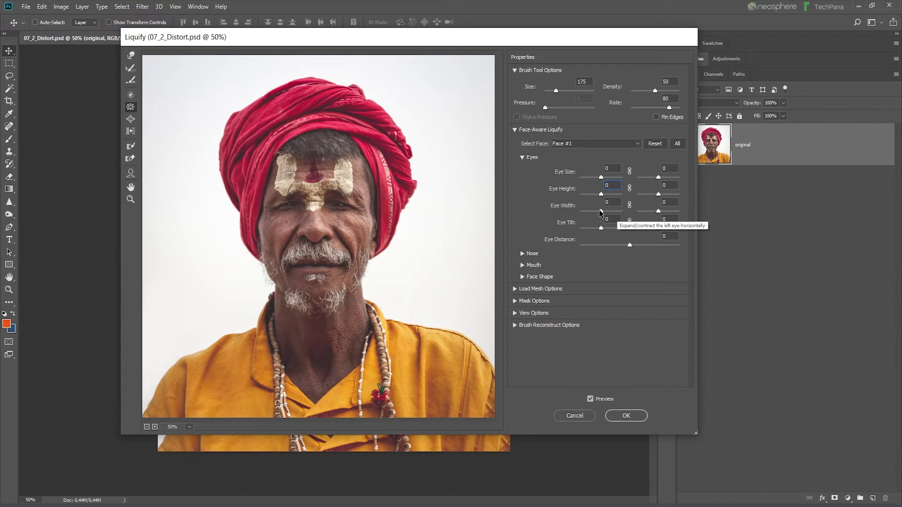
drag(600, 214, 596, 208)
text(0)
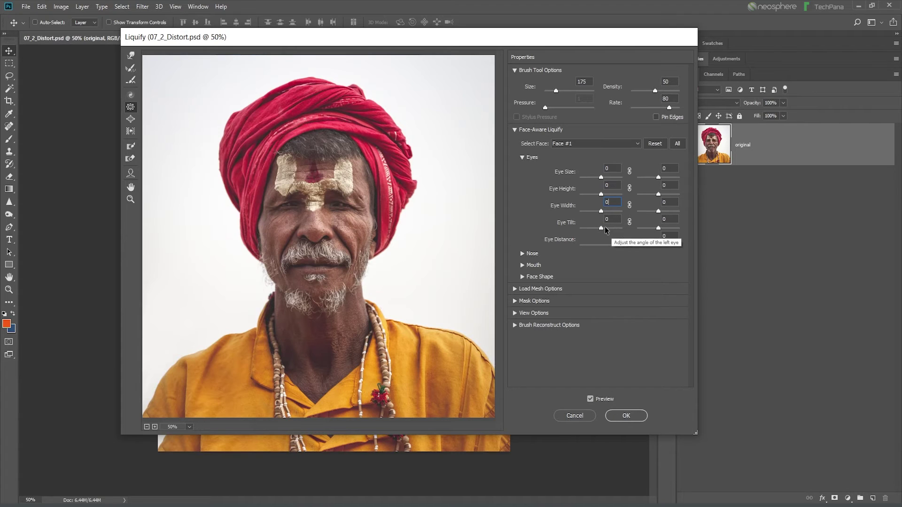
drag(601, 227, 590, 232)
text(0)
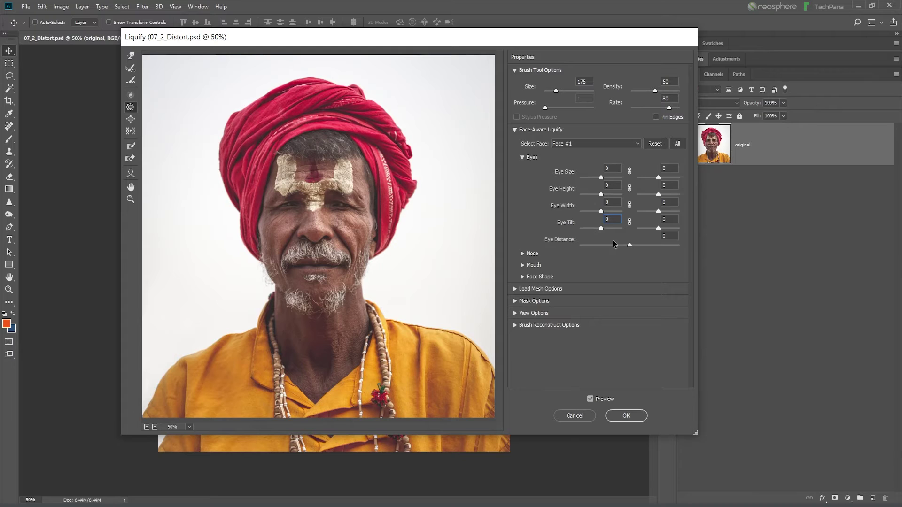
Step: Adjust the eye distance, review the Face Shape settings and apply the Liquify changes to the portrait
drag(630, 247, 596, 244)
click(525, 157)
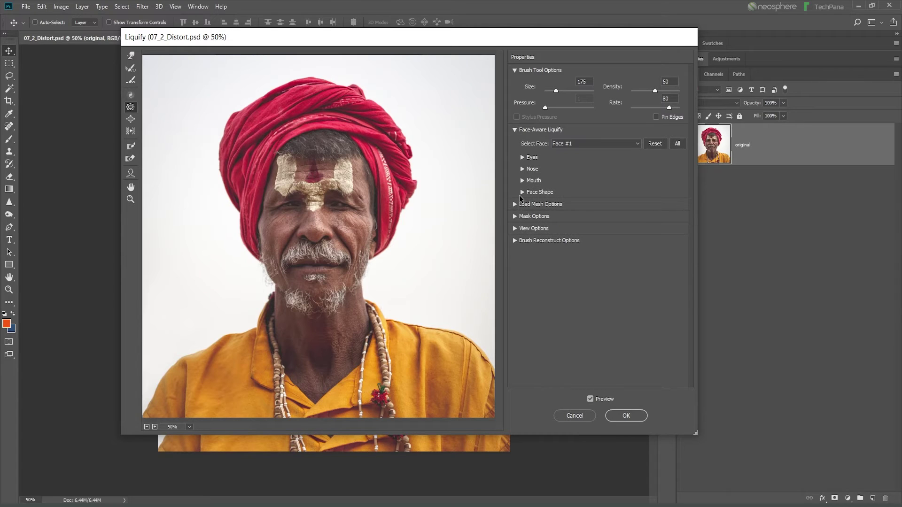
click(522, 193)
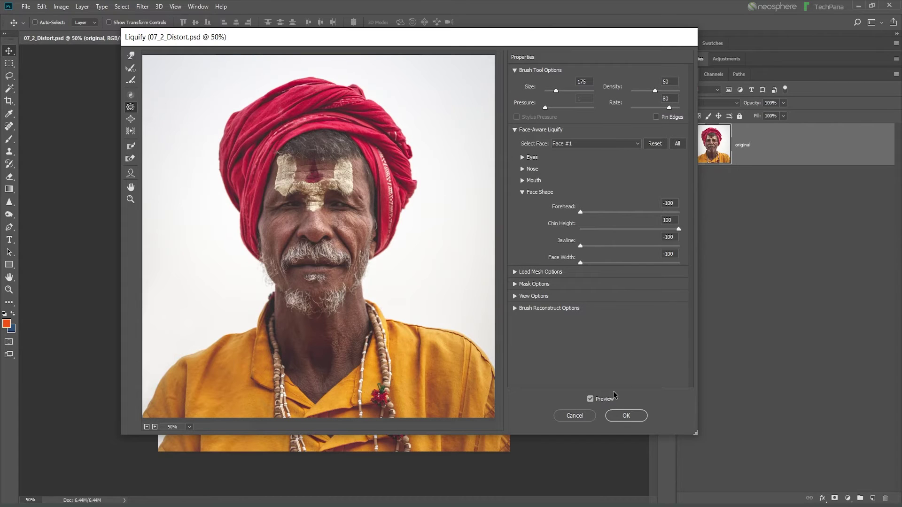
click(626, 415)
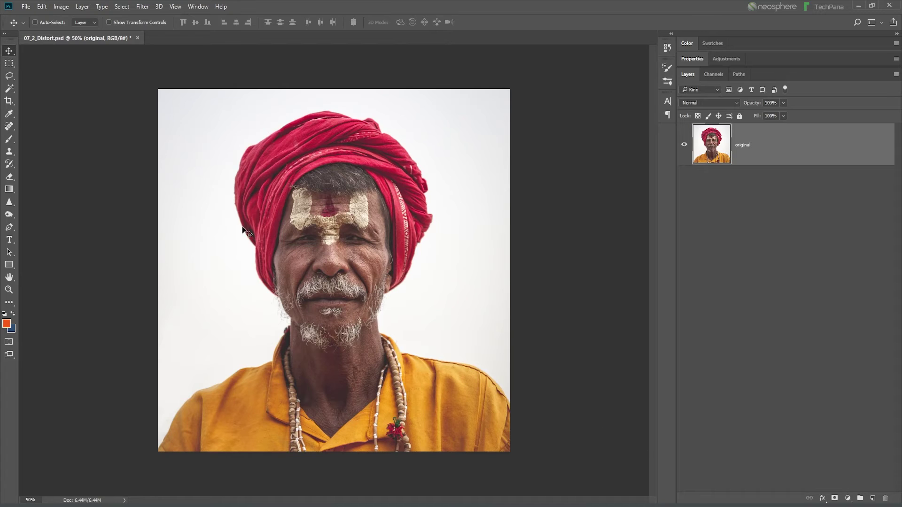
Step: Reopen the portrait in Liquify, set forehead, face width and jawline to -100, and lower the chin height
click(142, 6)
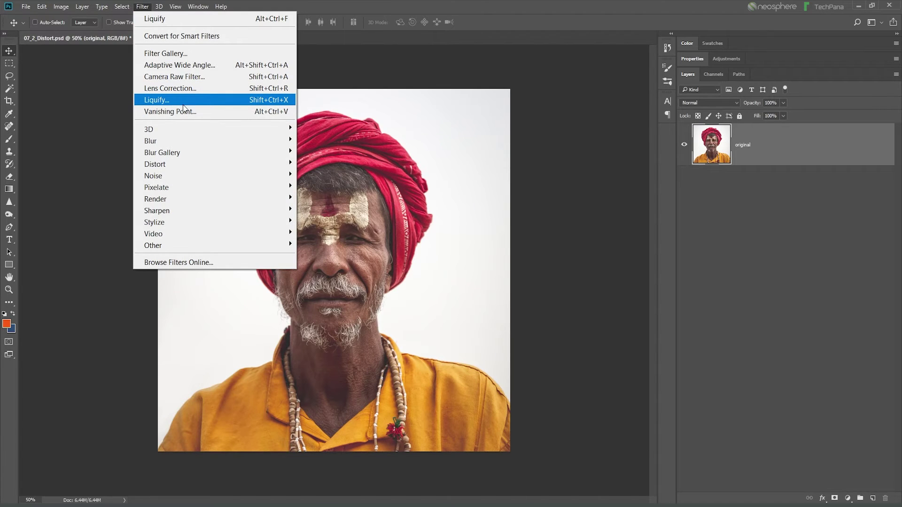
click(183, 100)
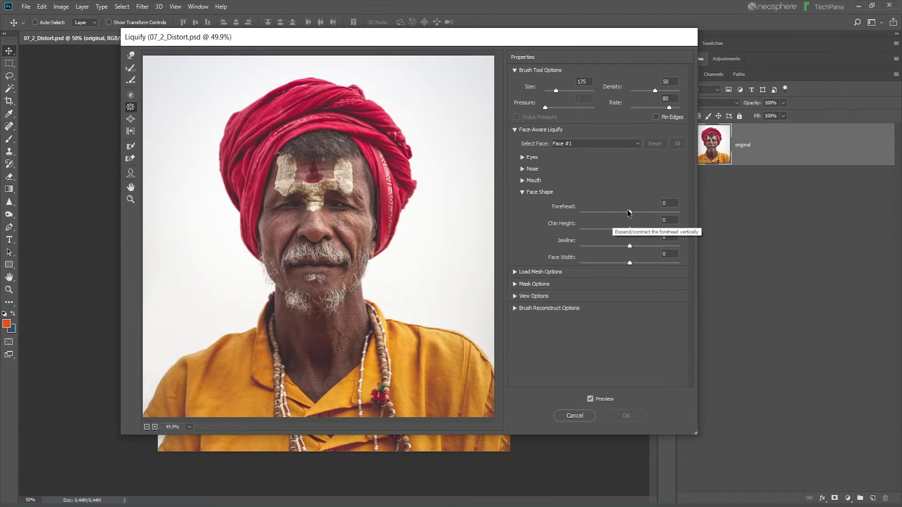
drag(629, 214, 543, 220)
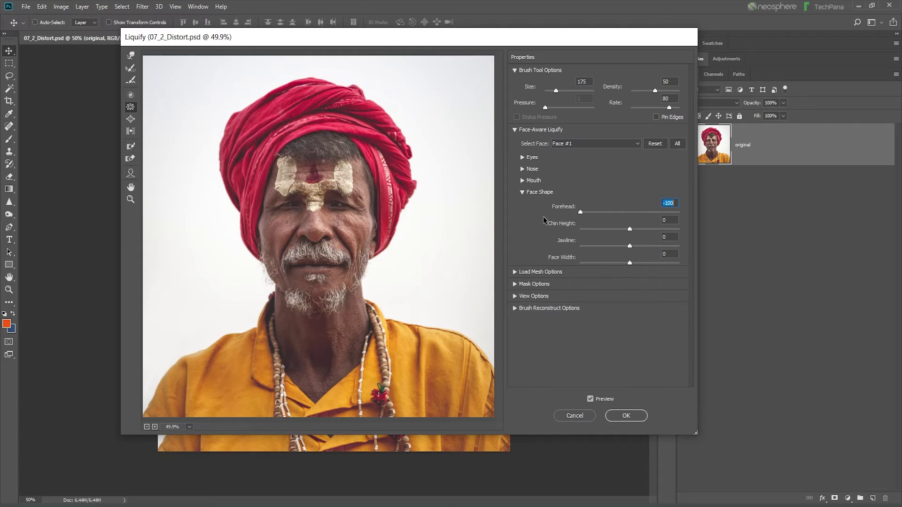
drag(629, 263, 534, 274)
drag(629, 246, 566, 253)
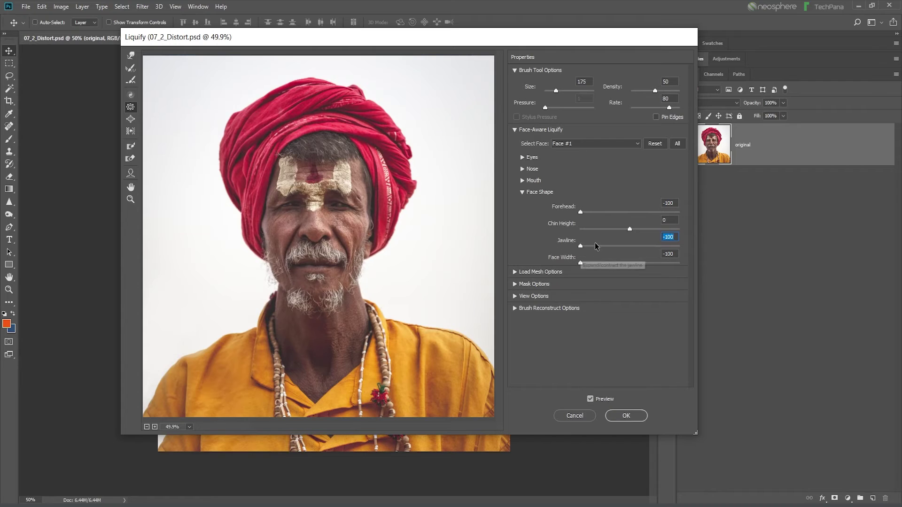
drag(629, 230, 547, 237)
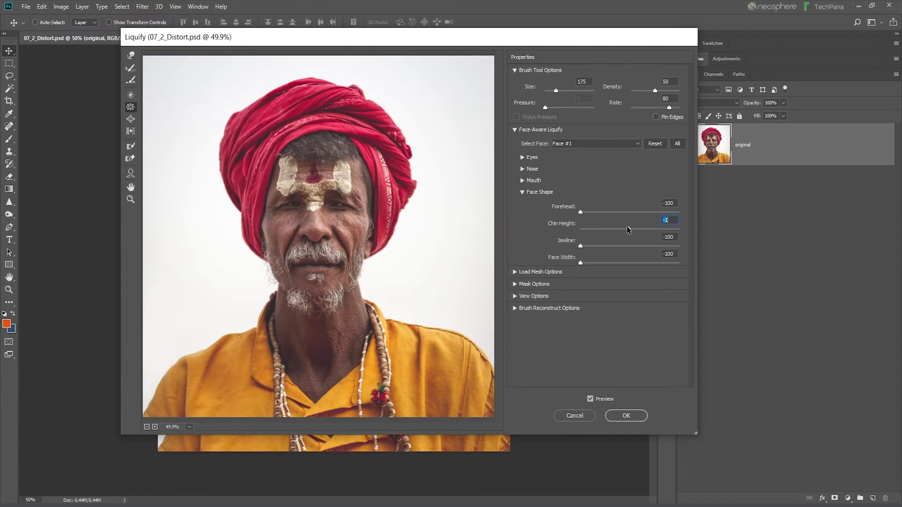
click(521, 193)
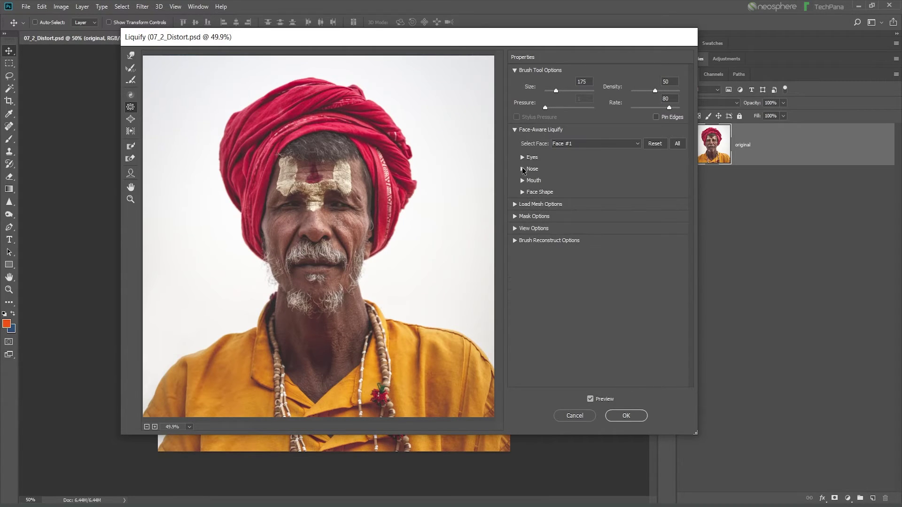
Step: Set the upper lip to -98, mouth width to 100, lower lip to -100 and mouth height to 0, and adjust the smile
click(522, 181)
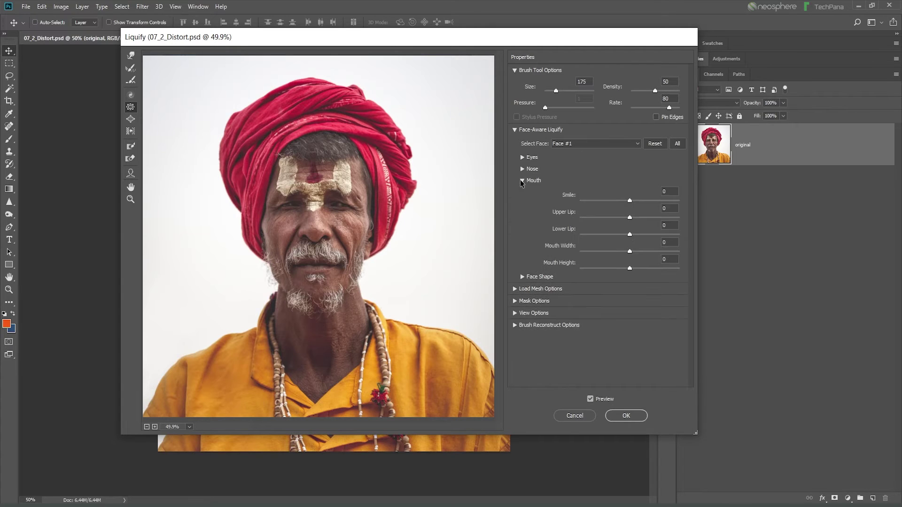
click(629, 218)
drag(629, 217, 570, 220)
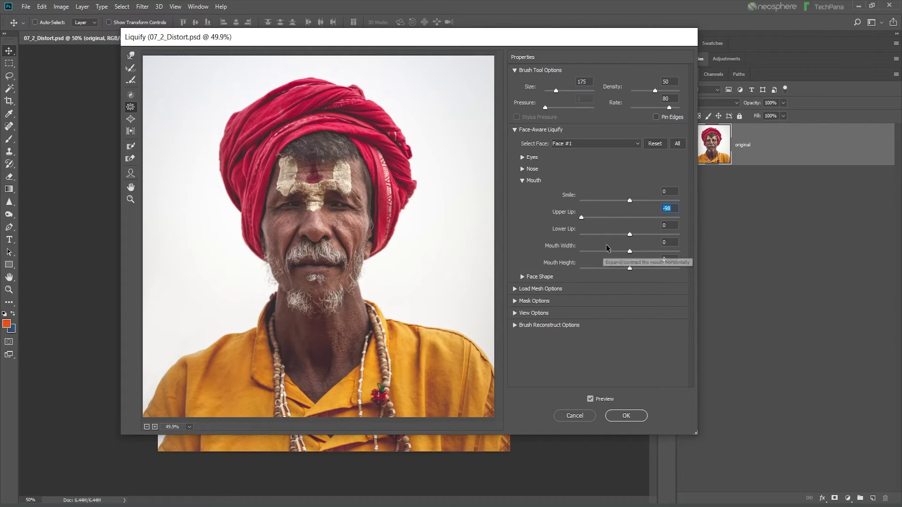
drag(630, 267, 594, 270)
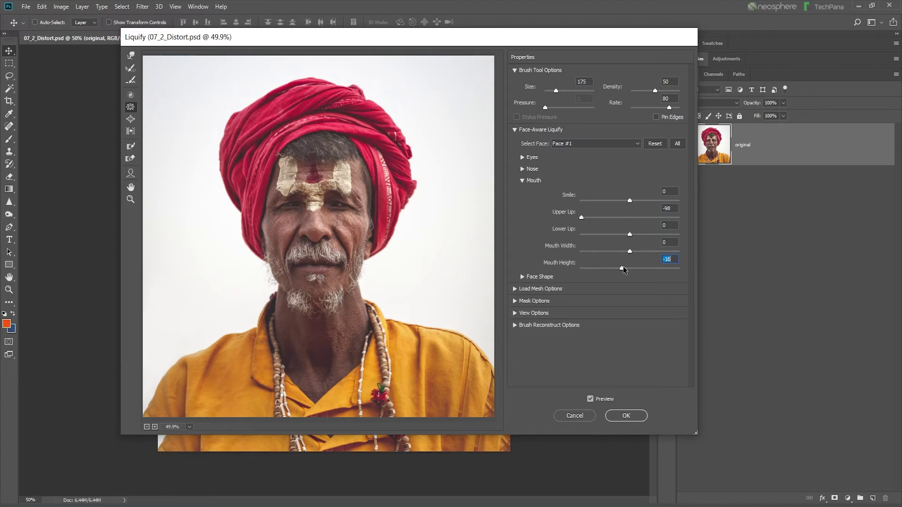
text(0)
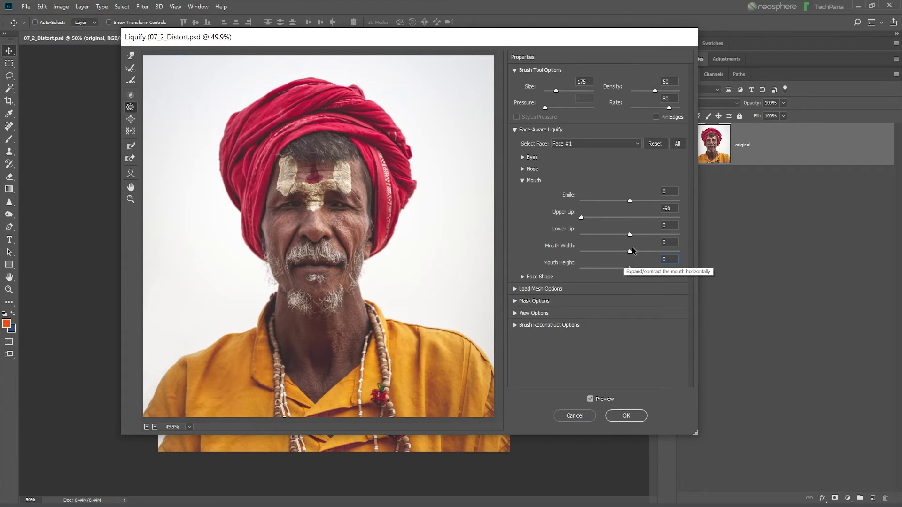
drag(632, 250, 684, 251)
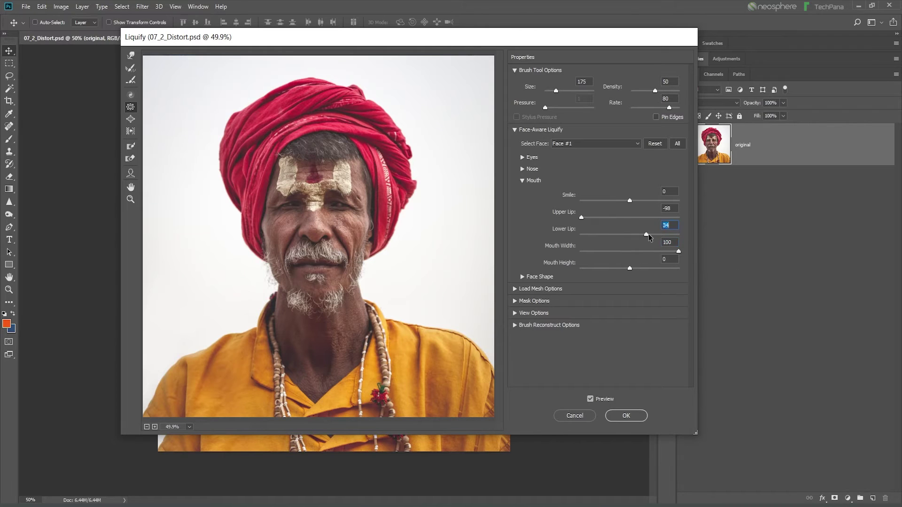
drag(629, 234, 581, 248)
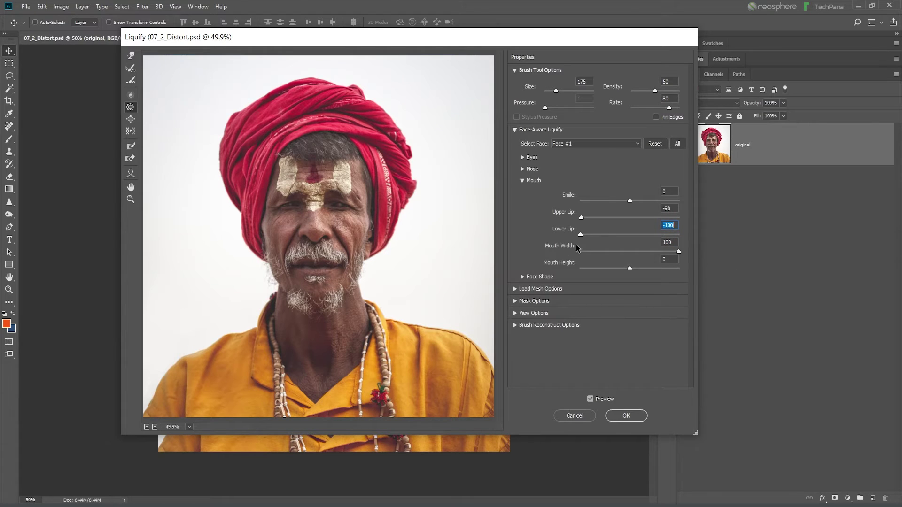
drag(630, 199, 650, 207)
click(521, 180)
Step: Set the nose height and nose width to 100 and apply the Liquify changes to the portrait
click(522, 169)
drag(632, 193, 698, 190)
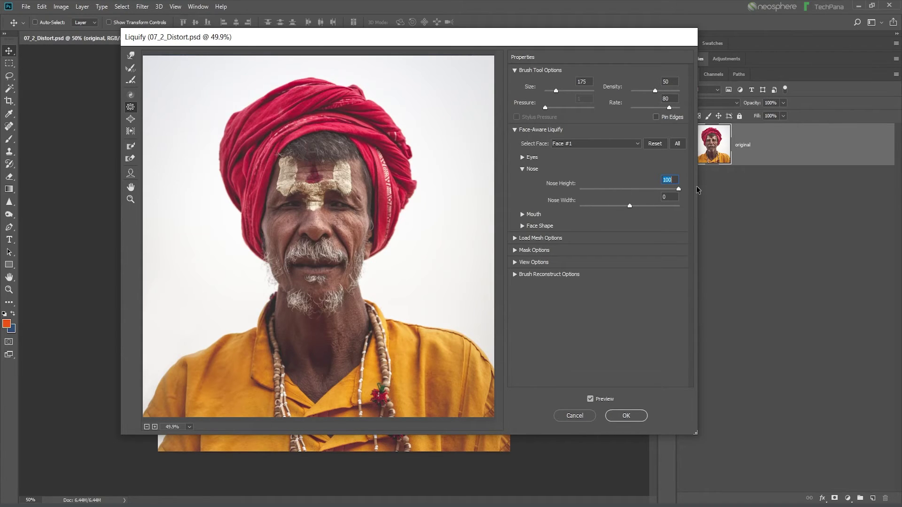
drag(629, 206, 714, 205)
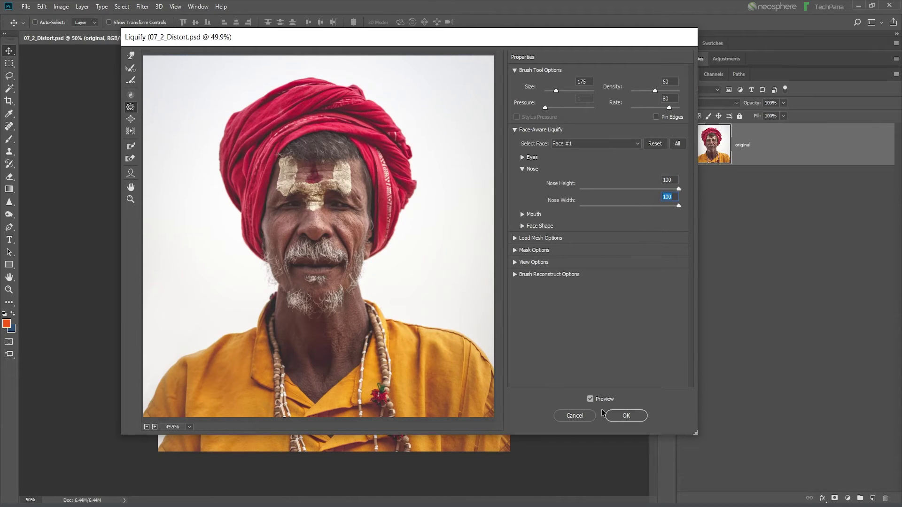
click(626, 415)
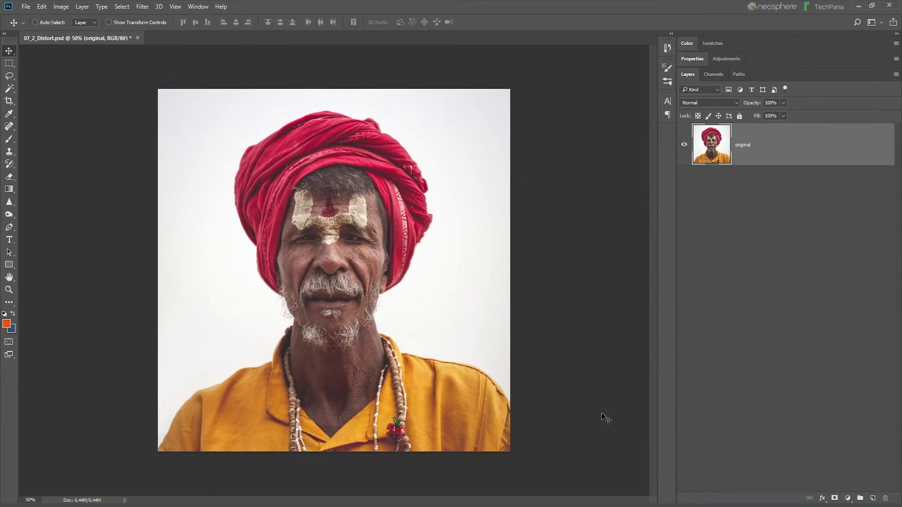
Step: Reopen the portrait in Liquify and set the forehead, face width, jawline and chin height to -100
click(149, 12)
click(197, 97)
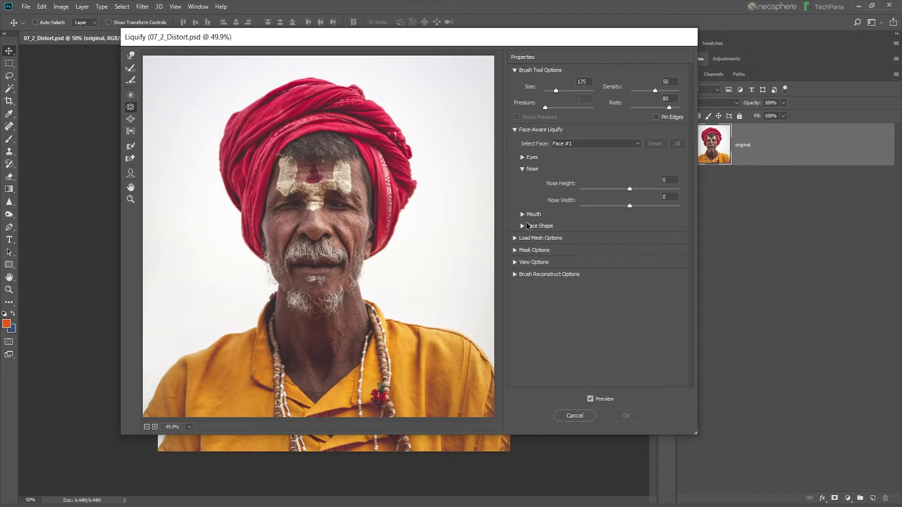
click(523, 226)
drag(628, 246, 563, 248)
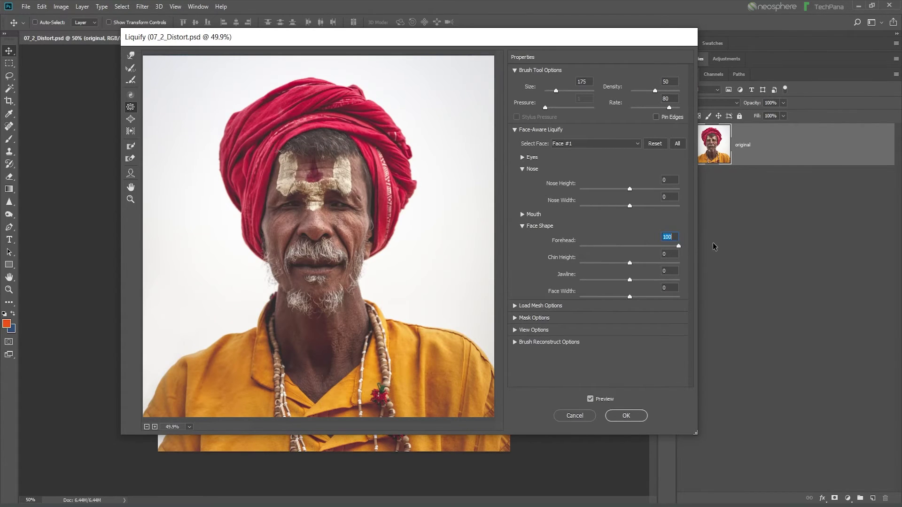
drag(629, 296, 555, 302)
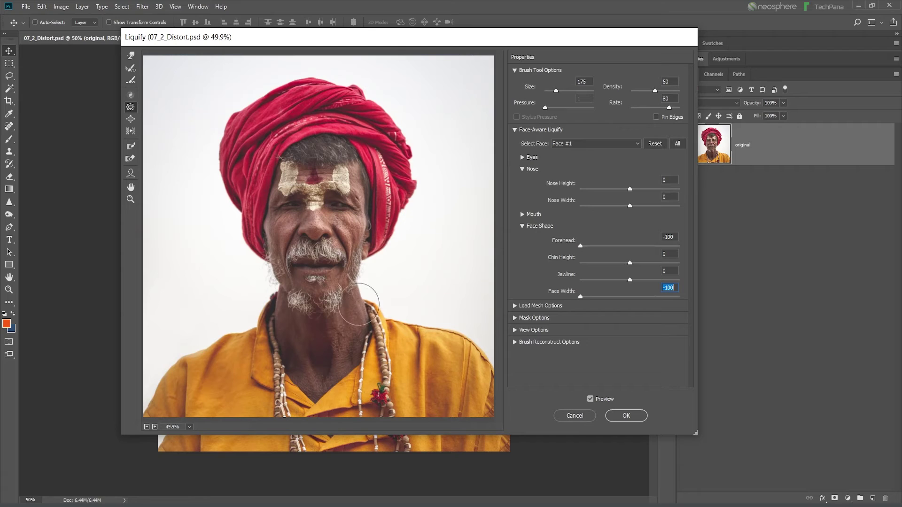
drag(629, 280, 559, 282)
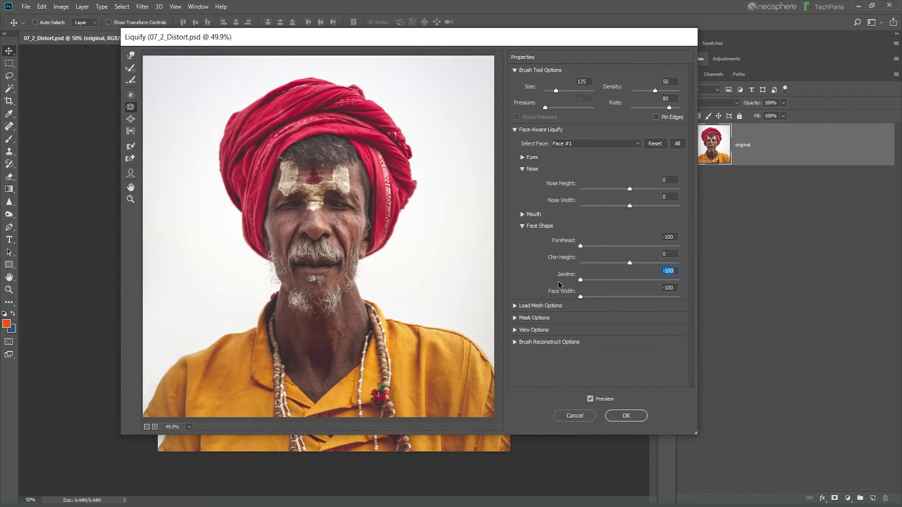
drag(628, 262, 577, 278)
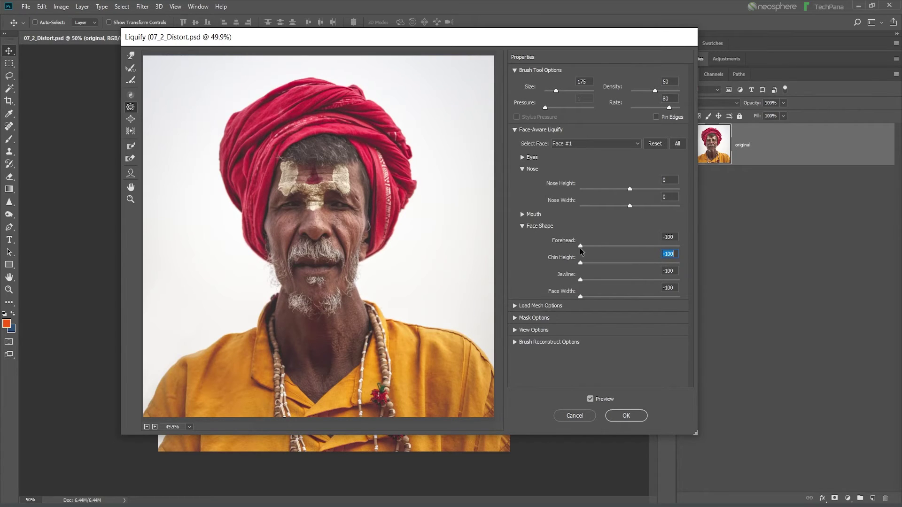
Step: Set the smile to 89, upper lip to -94, lower lip to -100 and mouth width to 0, and adjust the mouth height
click(522, 226)
click(521, 214)
drag(629, 235, 677, 235)
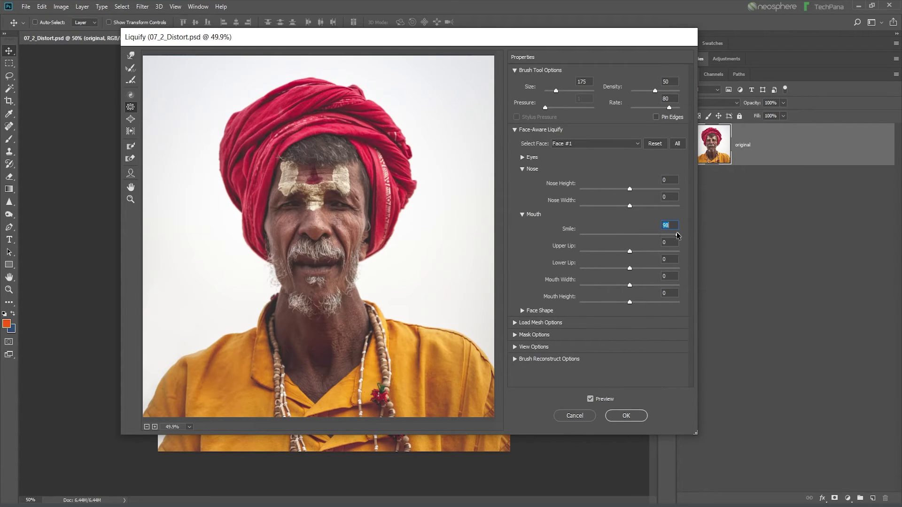
drag(629, 256, 569, 268)
drag(630, 285, 681, 281)
click(629, 285)
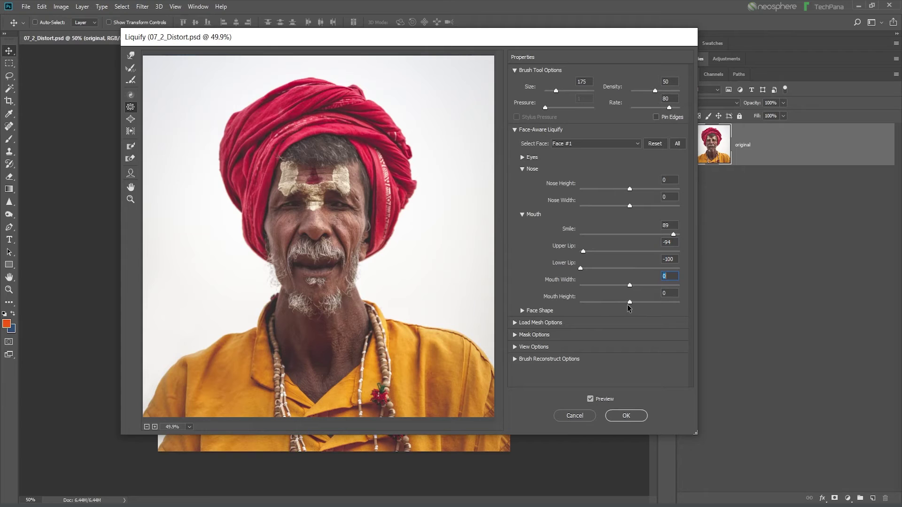
mouse_move(629, 303)
mouse_down()
mouse_move(676, 303)
mouse_move(612, 304)
mouse_up()
click(522, 215)
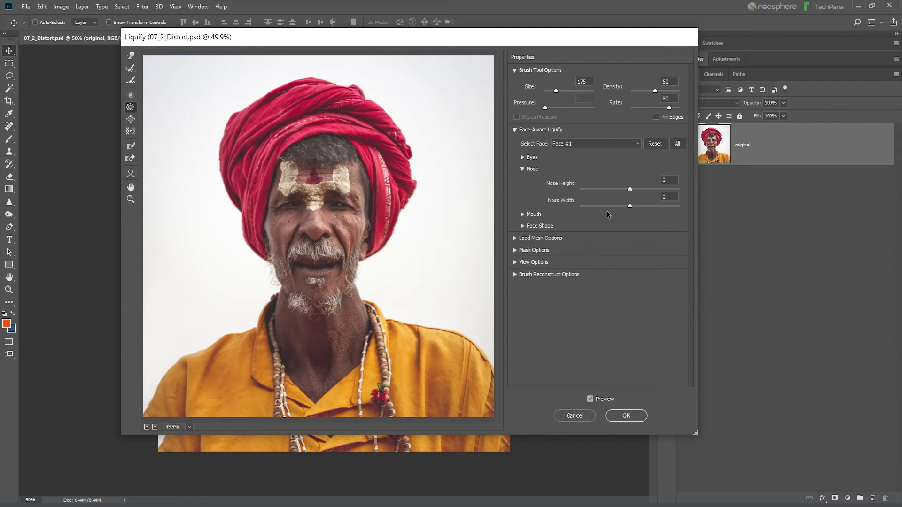
Step: Set the nose width and nose height to -100 and apply the Liquify changes
mouse_move(629, 207)
mouse_down()
mouse_move(688, 207)
mouse_move(598, 208)
mouse_move(629, 206)
mouse_up()
text(-100)
key(Return)
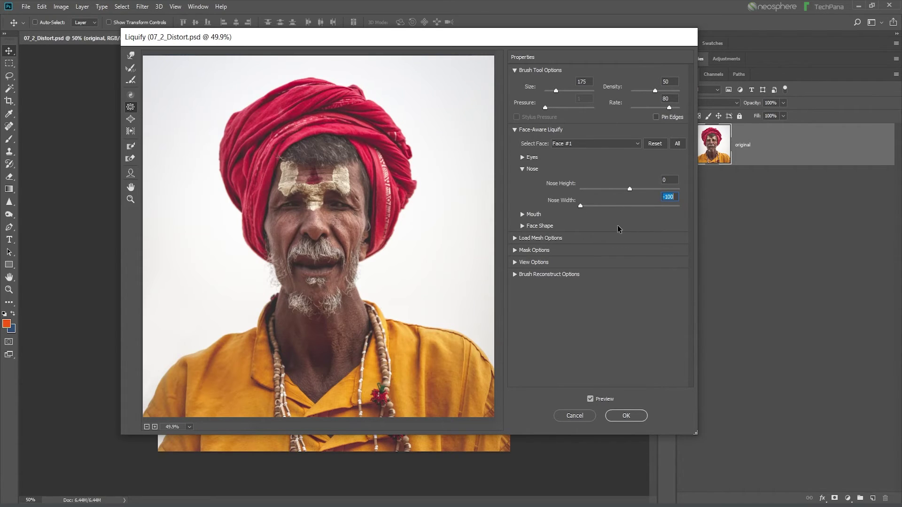
drag(630, 189, 581, 189)
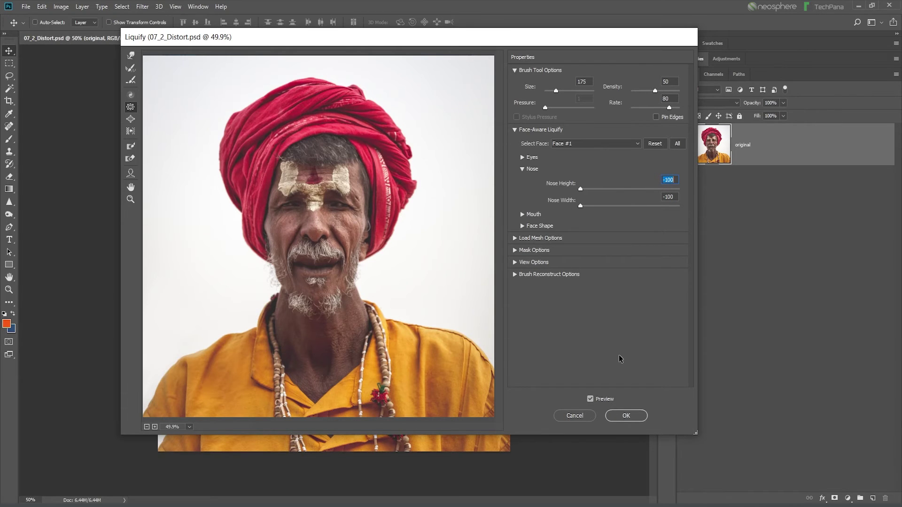
click(626, 415)
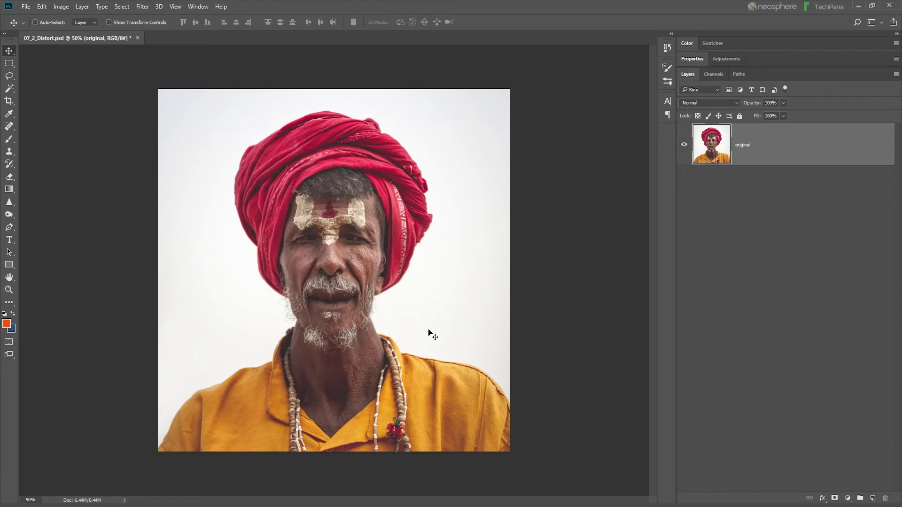
Step: Open the portrait in the Camera Raw Filter and set temperature to -22, blacks to +25, shadows to +19 and clarity to +18
click(142, 6)
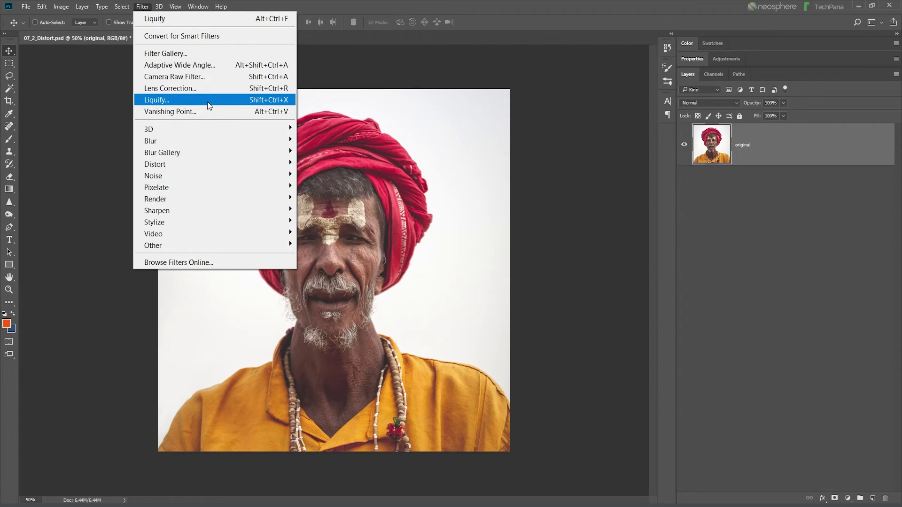
click(210, 78)
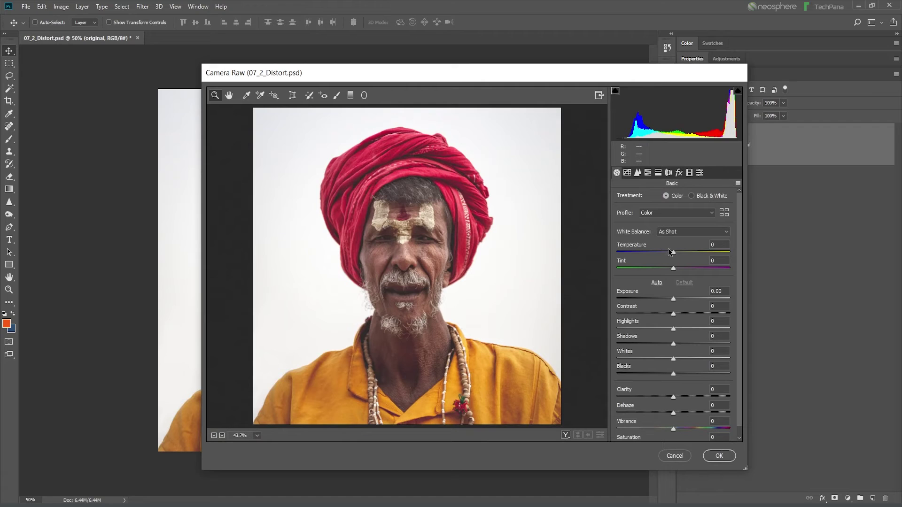
drag(673, 254, 660, 253)
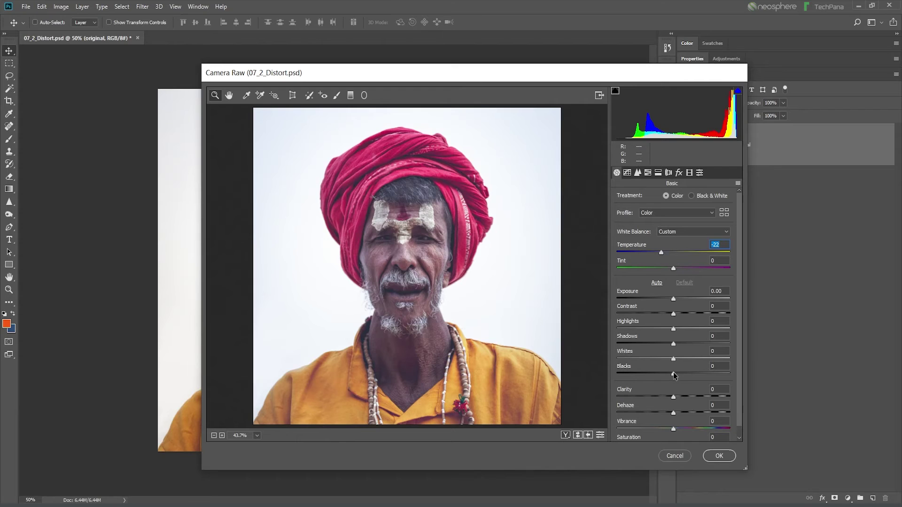
drag(674, 375, 687, 374)
drag(673, 344, 684, 345)
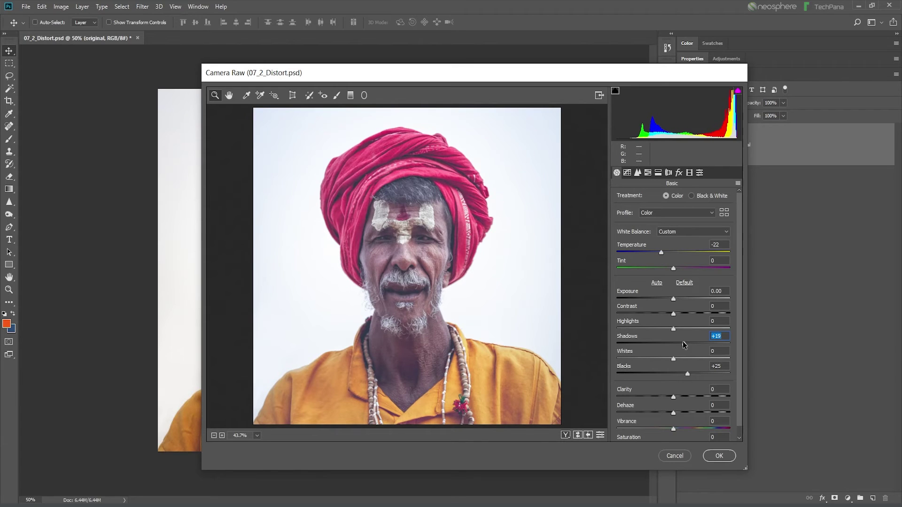
drag(673, 397, 682, 396)
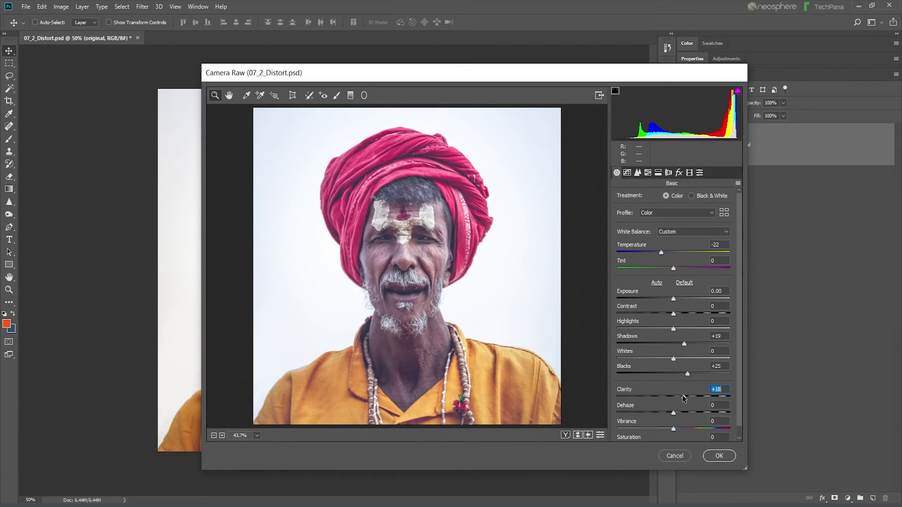
Step: Set the Camera Raw sharpening amount to 144 and the luminance noise reduction to 79
click(638, 173)
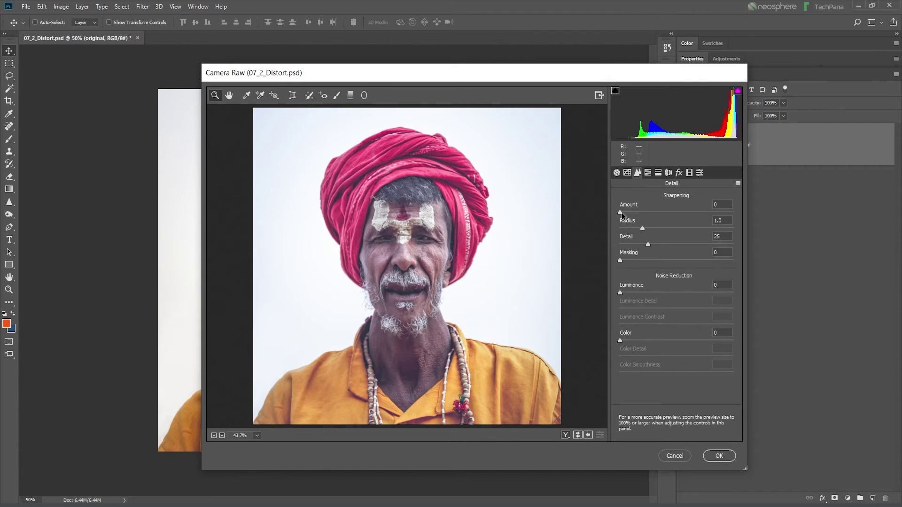
drag(622, 212, 672, 213)
drag(684, 212, 714, 211)
click(222, 436)
click(222, 436)
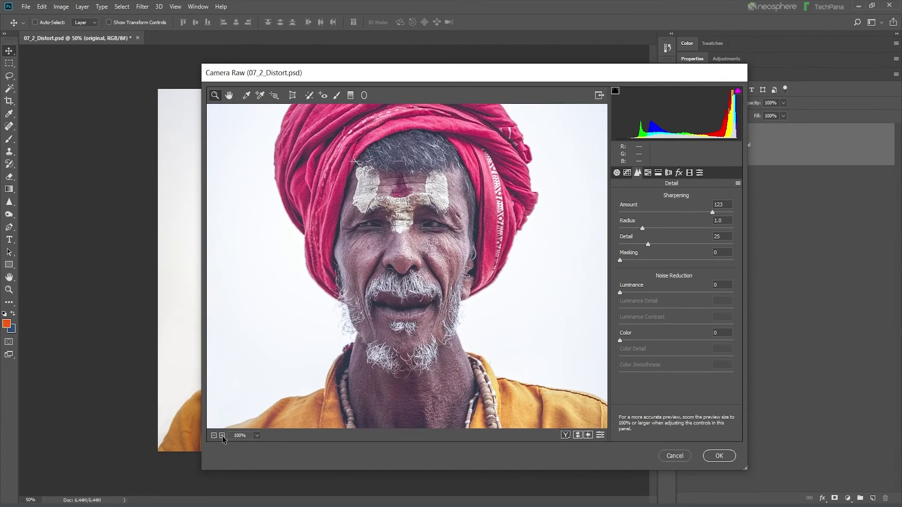
click(222, 436)
drag(620, 292, 696, 292)
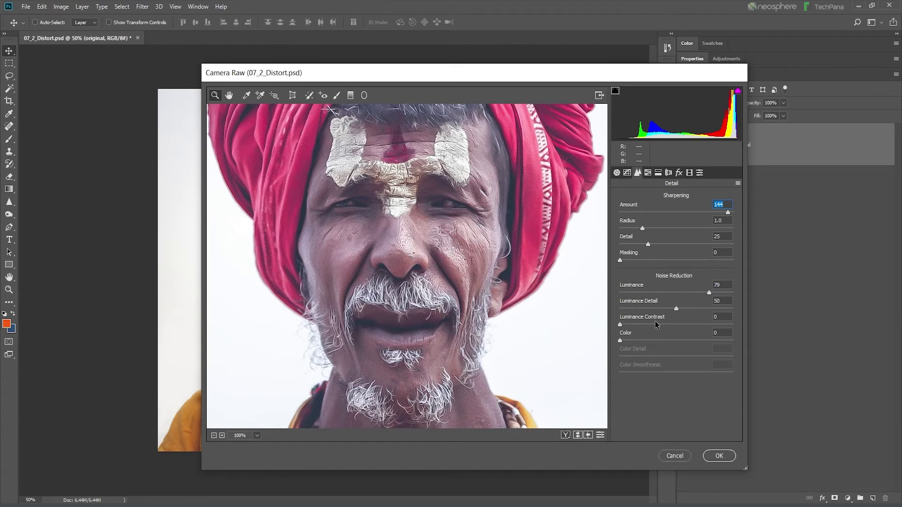
Step: Set the temperature to +12, dehaze to +24 and clarity to -36, and apply the Camera Raw adjustments to the portrait
click(617, 172)
drag(662, 252, 680, 251)
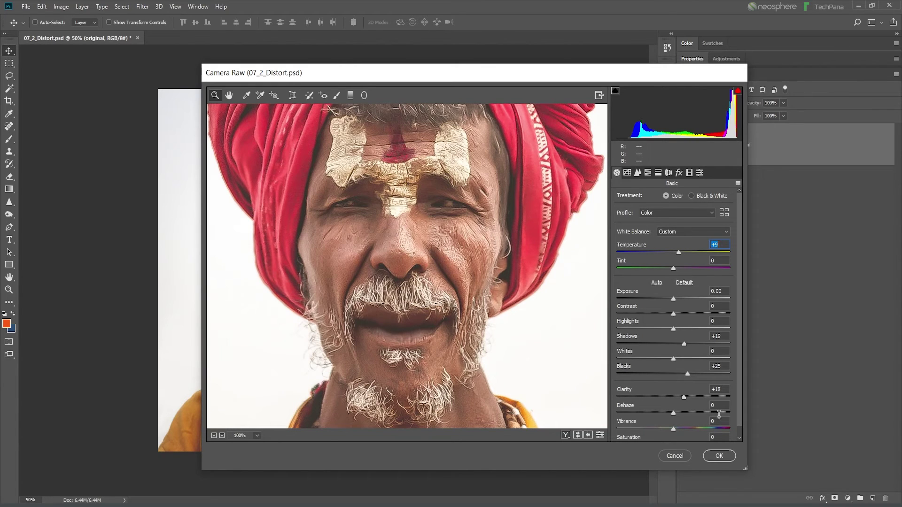
mouse_move(683, 397)
mouse_down()
mouse_move(694, 397)
mouse_move(635, 405)
mouse_move(672, 401)
mouse_move(701, 413)
mouse_move(658, 414)
mouse_move(686, 414)
mouse_up()
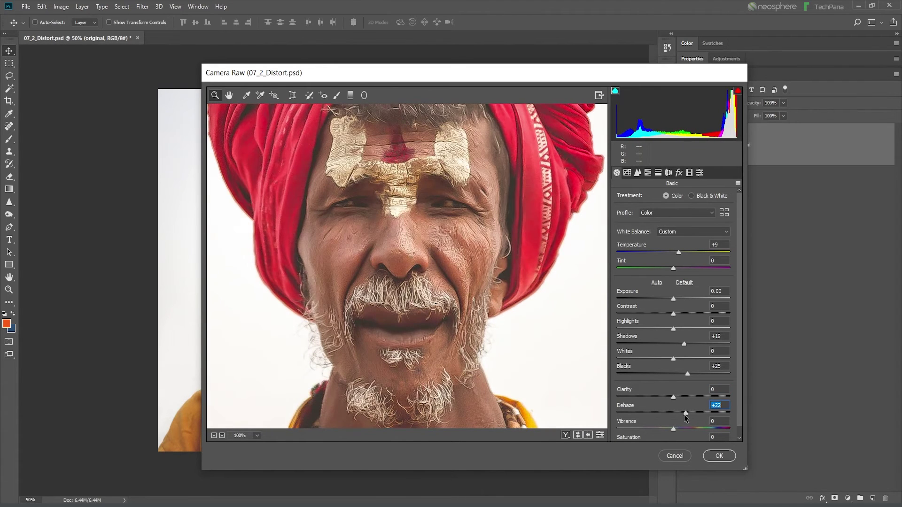
drag(673, 398, 653, 400)
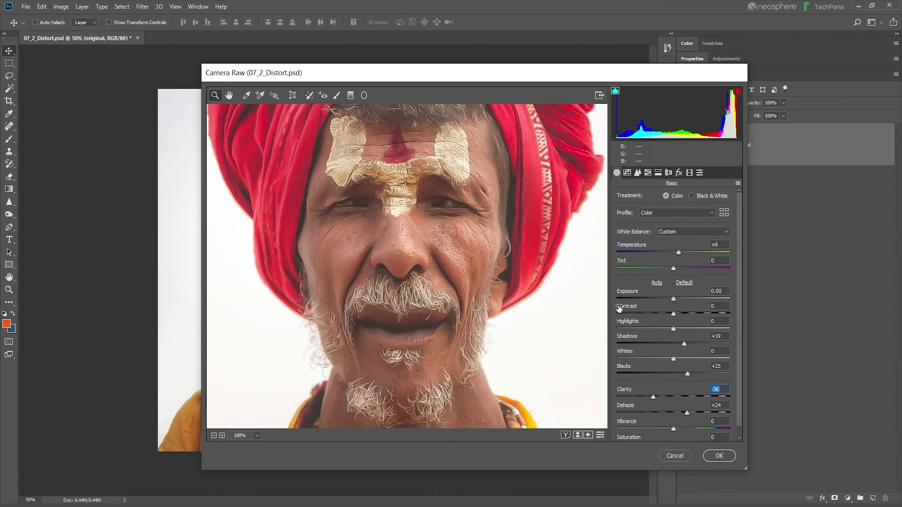
drag(679, 252, 650, 256)
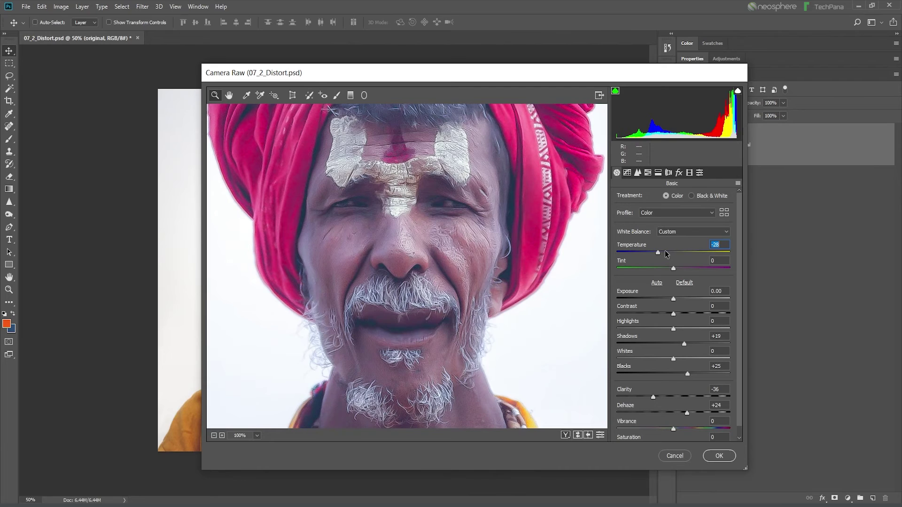
drag(678, 250, 681, 252)
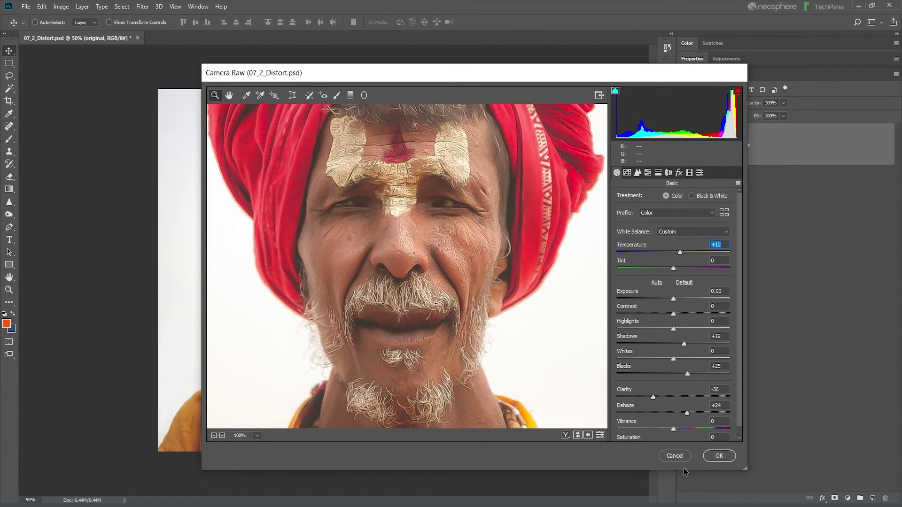
click(718, 456)
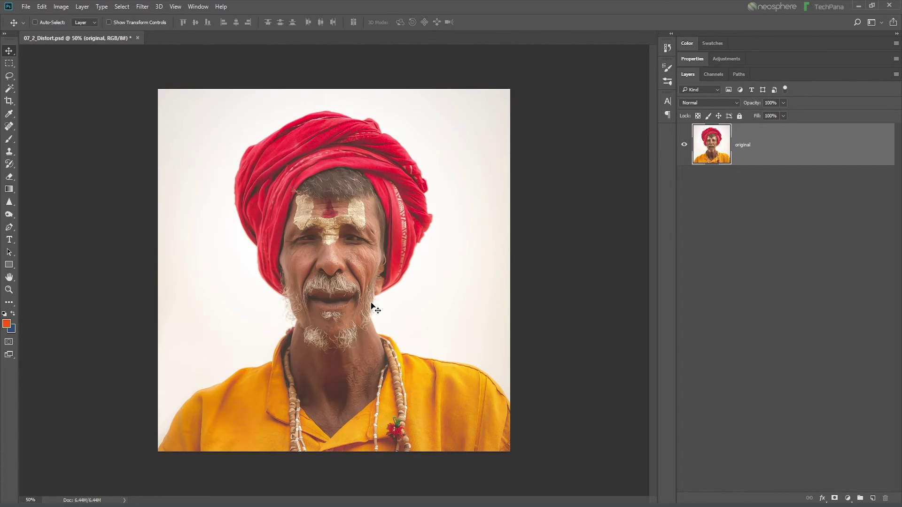
scroll(295, 284, up, 3)
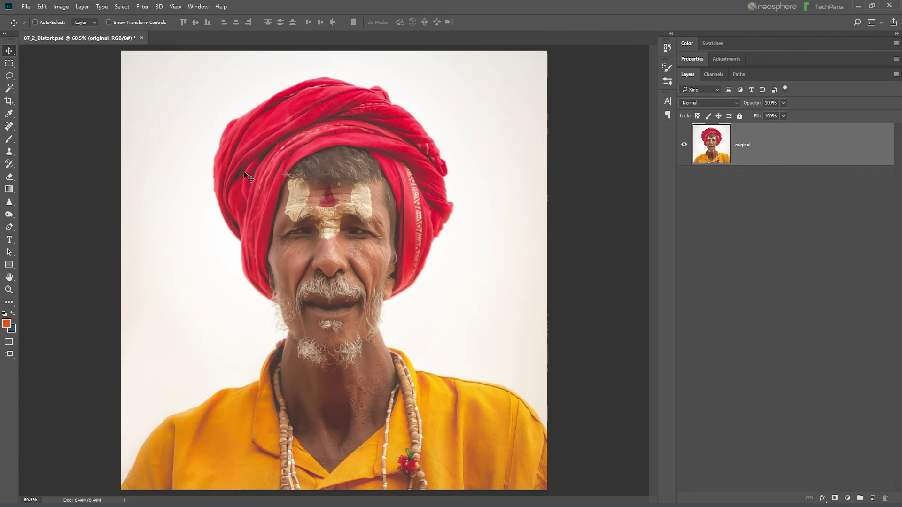
Step: Open the Oil Paint filter on the portrait and set stylization to 5 and cleanliness to 2
scroll(315, 331, up, 4)
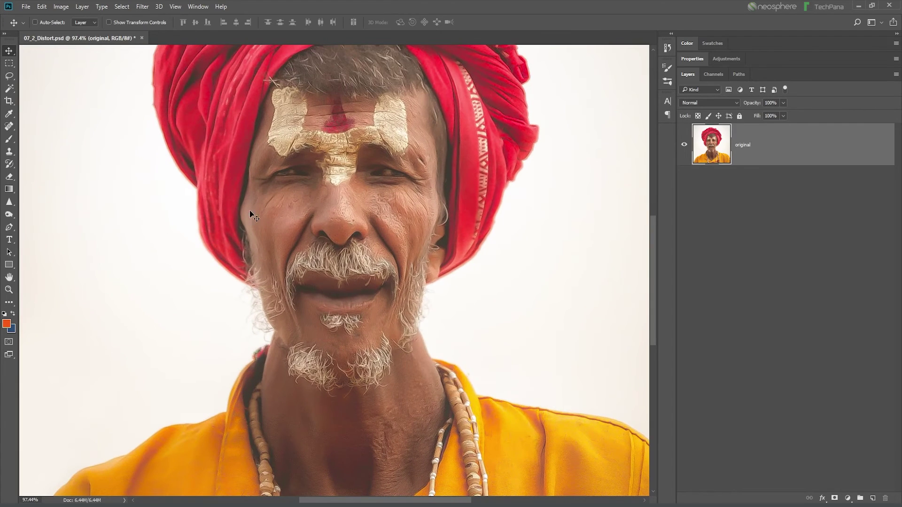
click(143, 6)
mouse_move(216, 221)
click(329, 268)
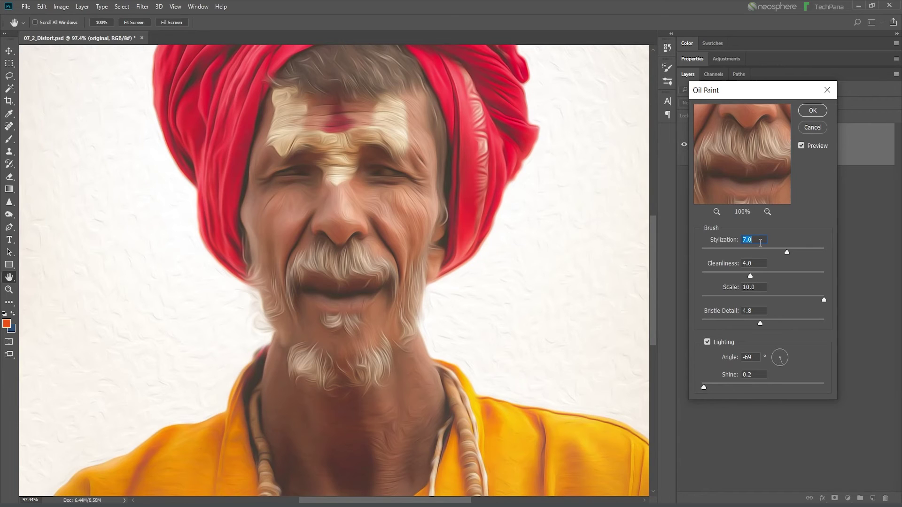
text(5)
text(2)
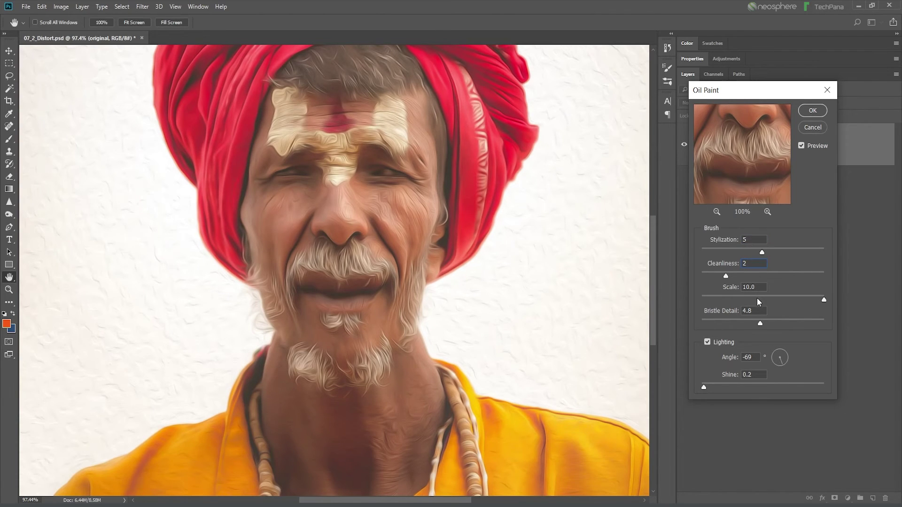
Step: Turn off the Oil Paint lighting and apply the filter to the portrait
click(707, 343)
click(707, 342)
click(707, 342)
click(812, 111)
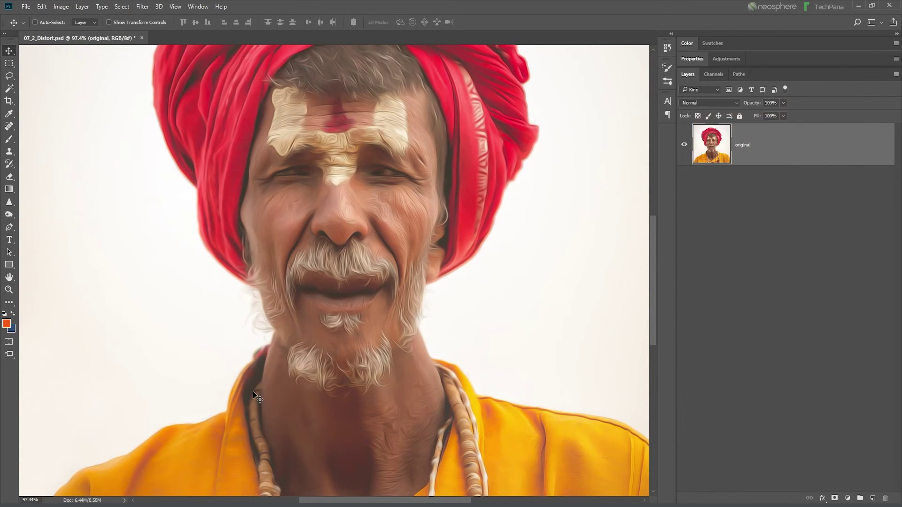
Step: Open the portrait in the Filter Gallery and display the Artistic effects instead of the Texture effects
scroll(278, 370, down, 3)
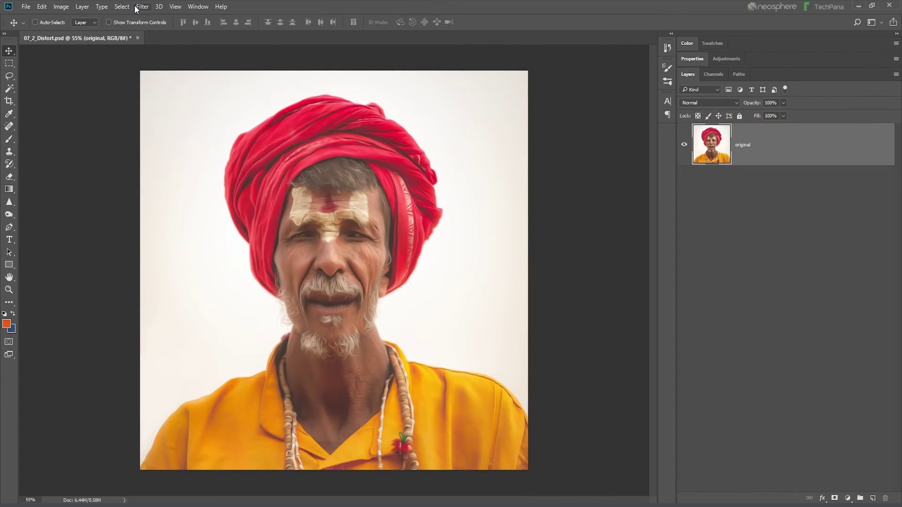
click(137, 7)
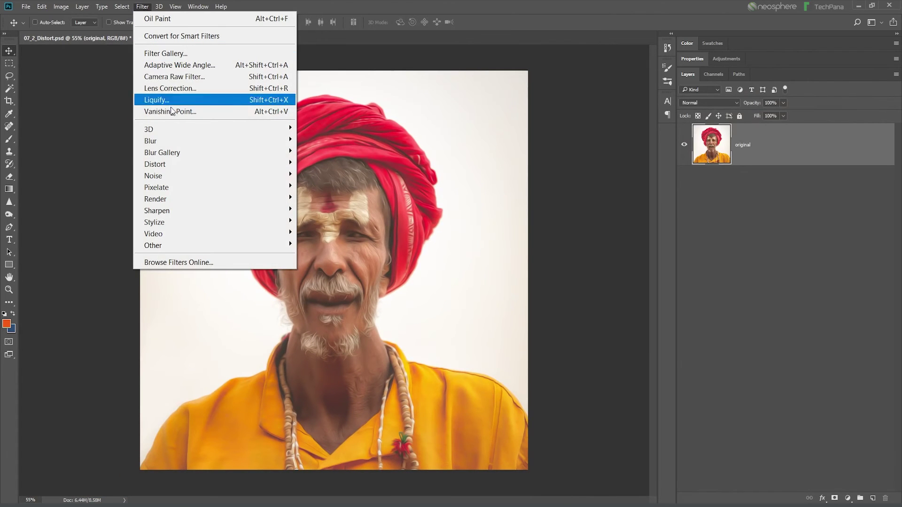
click(165, 53)
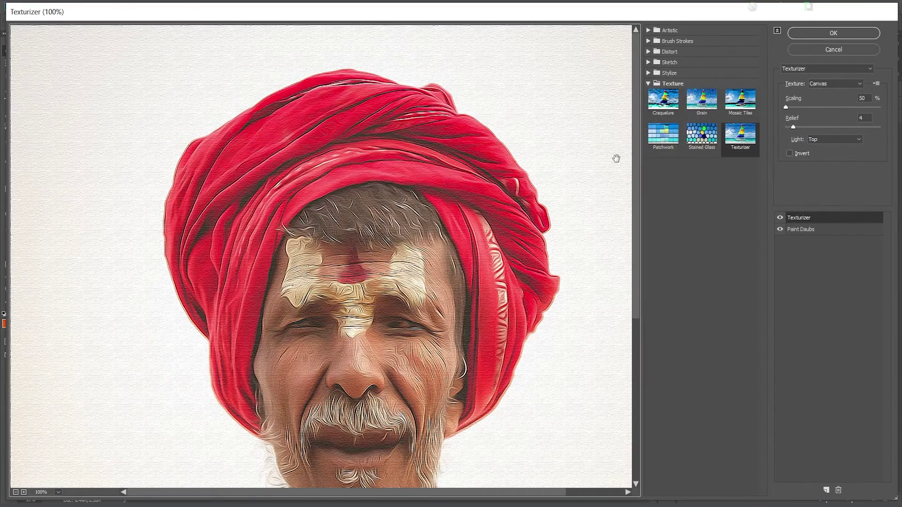
click(648, 84)
click(648, 30)
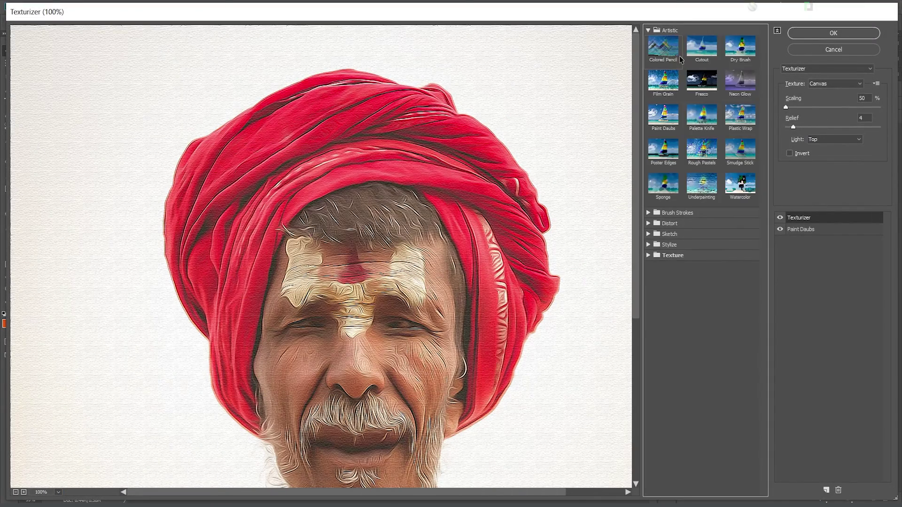
Step: Preview the Colored Pencil, Cutout and Dry Brush effects on the man's face
click(673, 53)
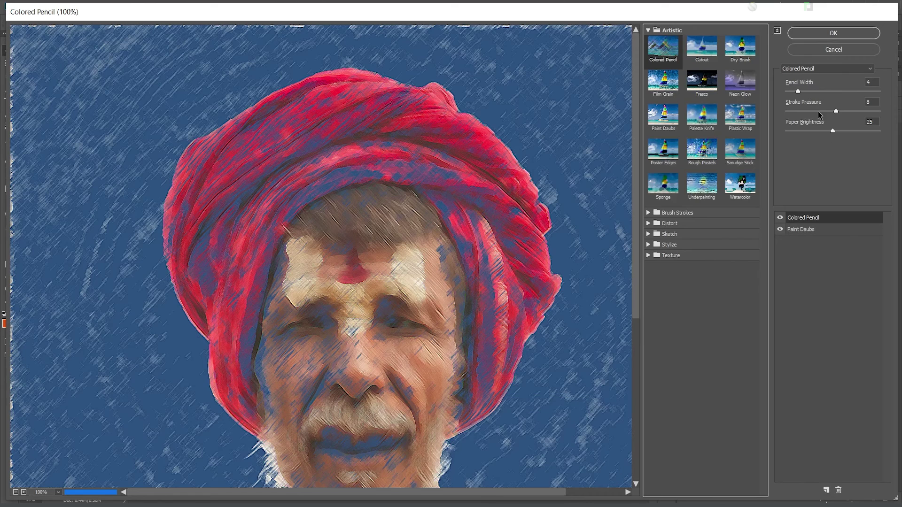
click(704, 49)
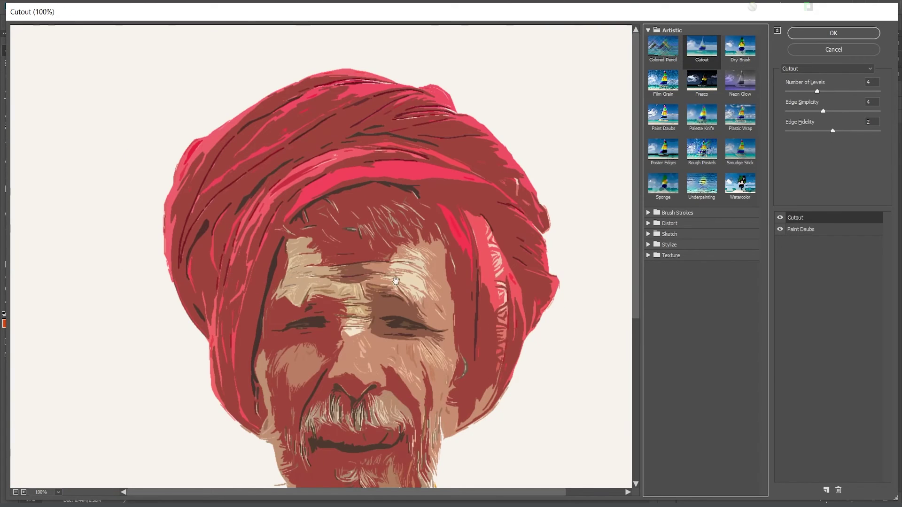
drag(364, 339, 372, 244)
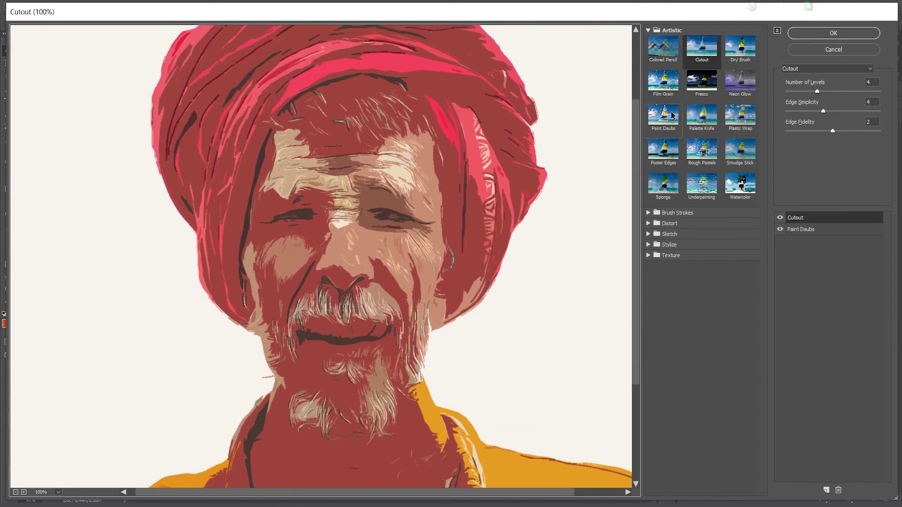
click(741, 53)
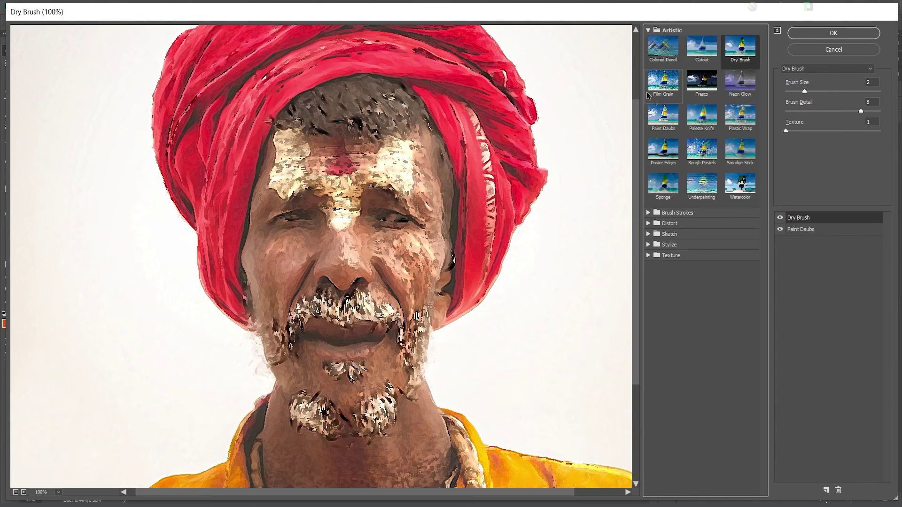
Step: Switch the effect to Film Grain with grain 0 and intensity 1, and stack a Rough Pastels effect layer on top
click(663, 81)
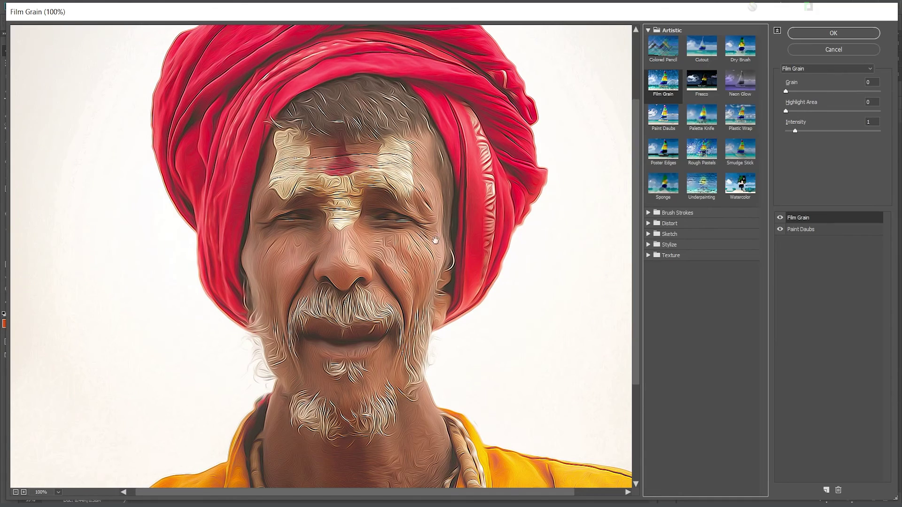
mouse_move(789, 91)
mouse_down()
mouse_move(829, 94)
mouse_move(782, 91)
mouse_up()
mouse_move(793, 131)
mouse_down()
mouse_move(832, 129)
mouse_move(794, 130)
mouse_up()
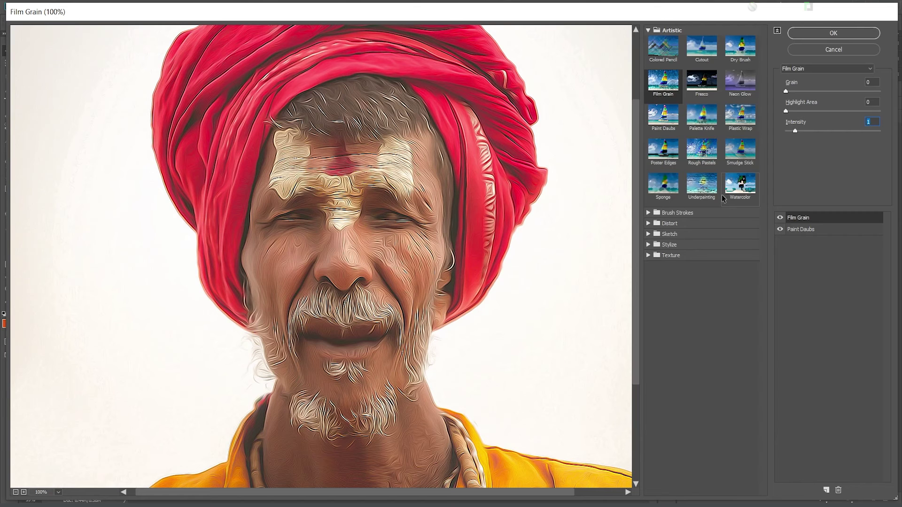
click(826, 490)
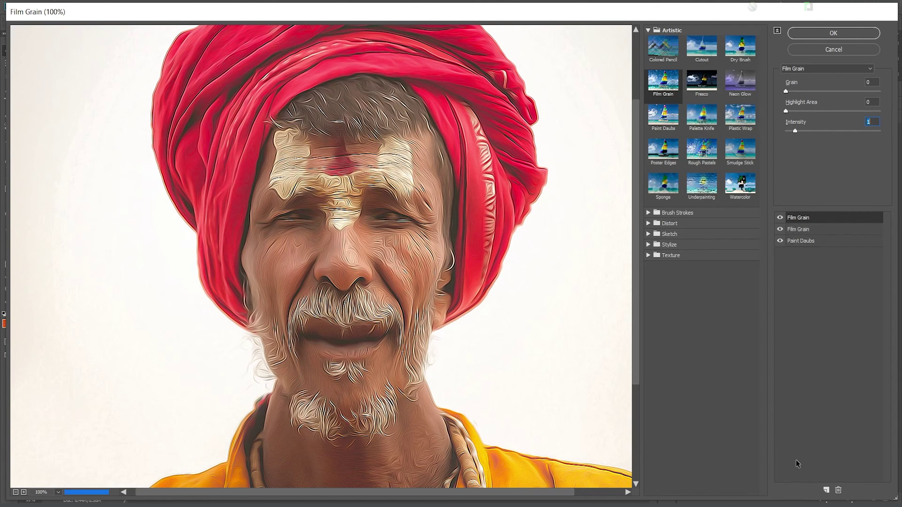
click(701, 150)
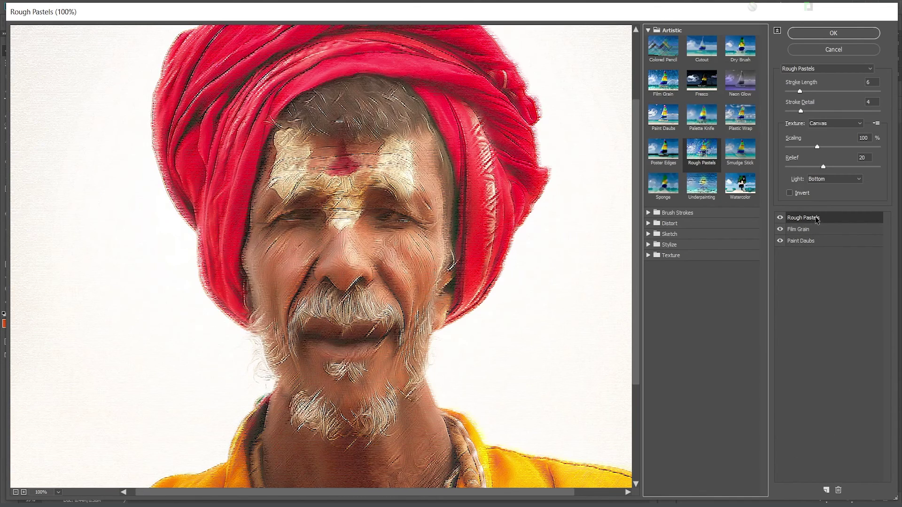
Step: Check the settings of the stacked effects and delete the Rough Pastels and Film Grain effect layers
click(826, 232)
click(826, 244)
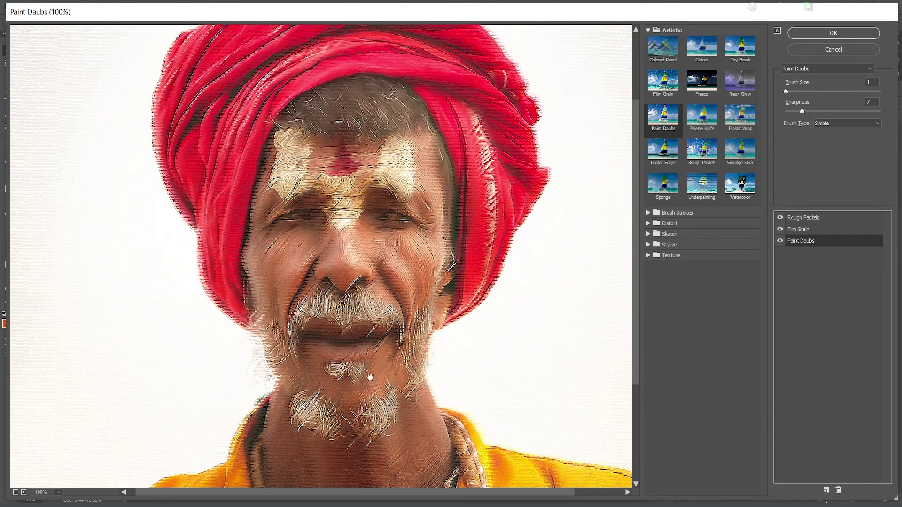
click(831, 218)
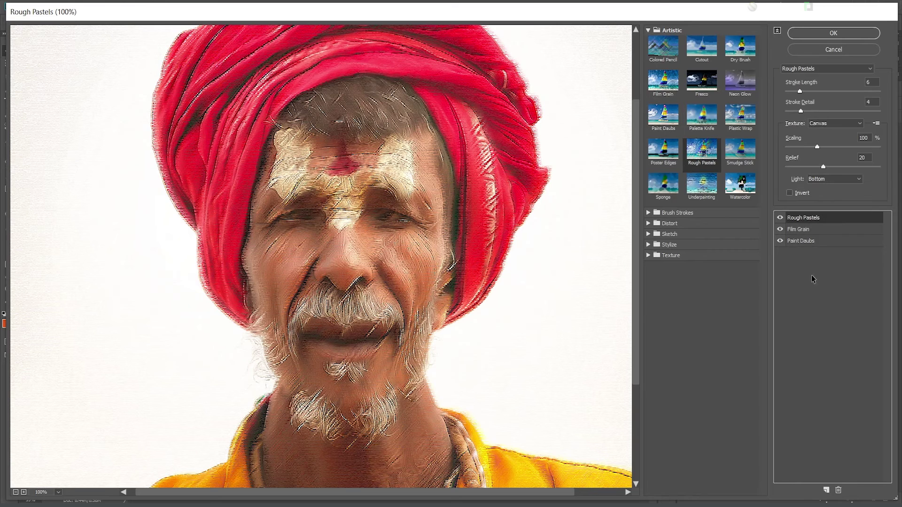
click(838, 490)
click(838, 490)
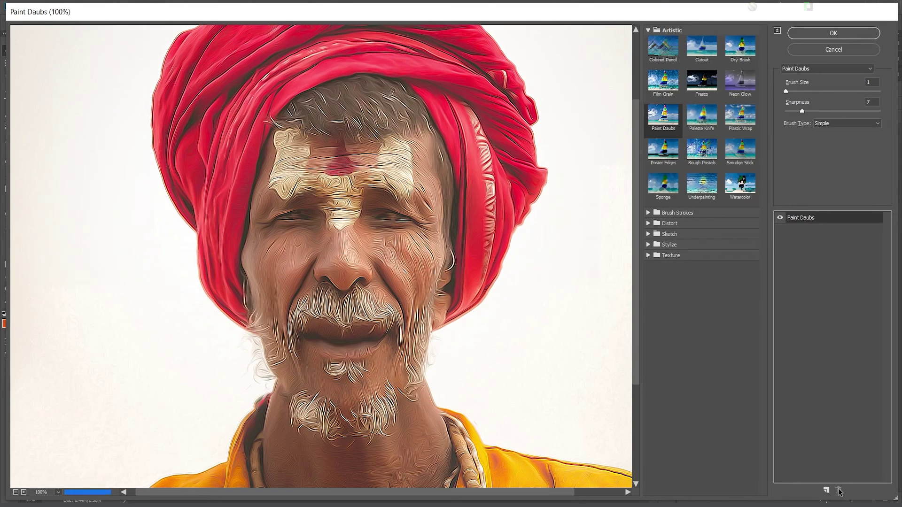
Step: Preview the Artistic effects Sponge and Underpainting on the portrait as the only effect layer
click(667, 187)
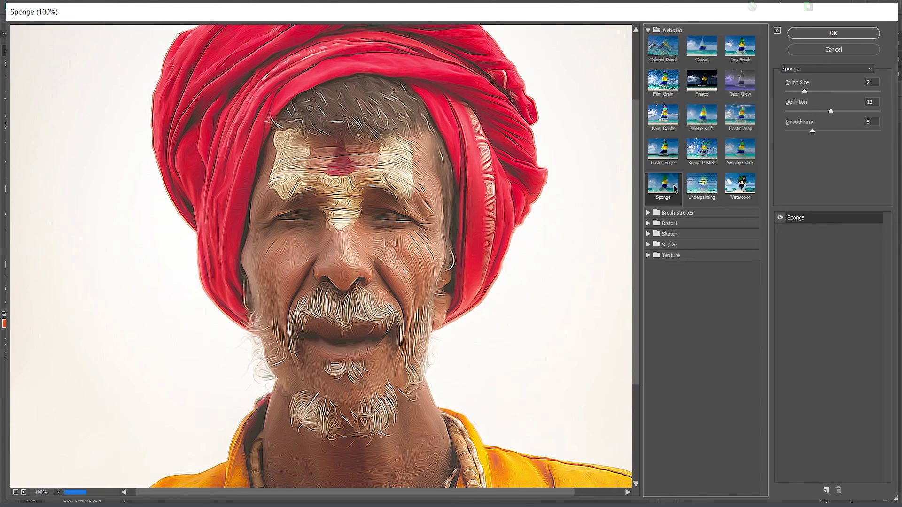
click(704, 189)
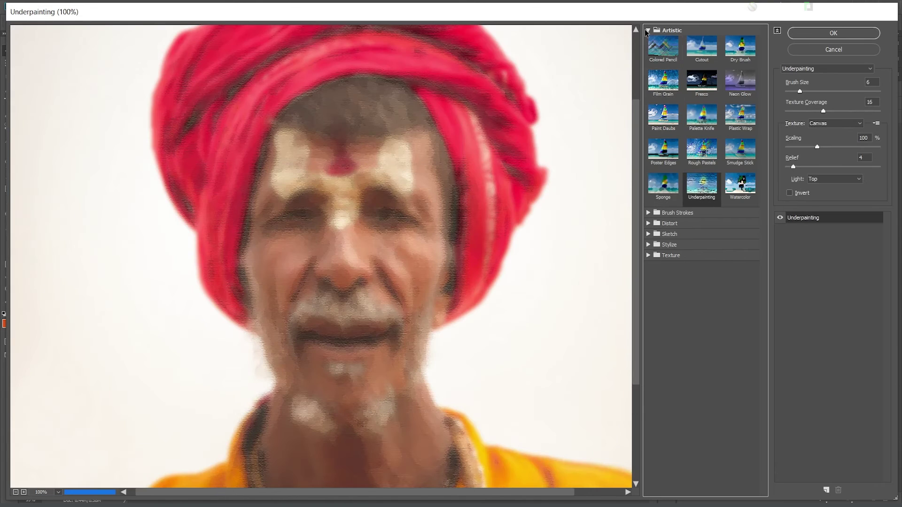
click(667, 32)
Step: Preview the Brush Strokes effects Accented Edges, Angled Strokes, Crosshatch and Spatter on the portrait
click(649, 41)
click(663, 57)
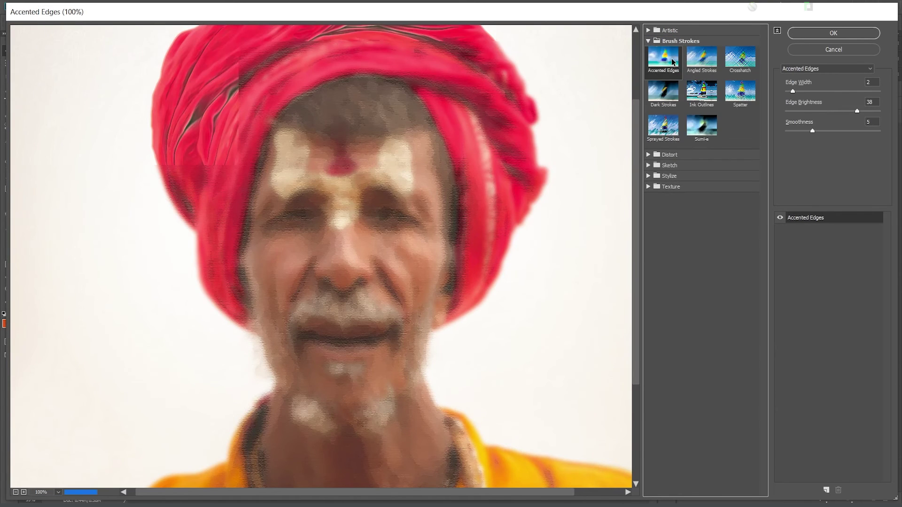
click(702, 57)
click(740, 64)
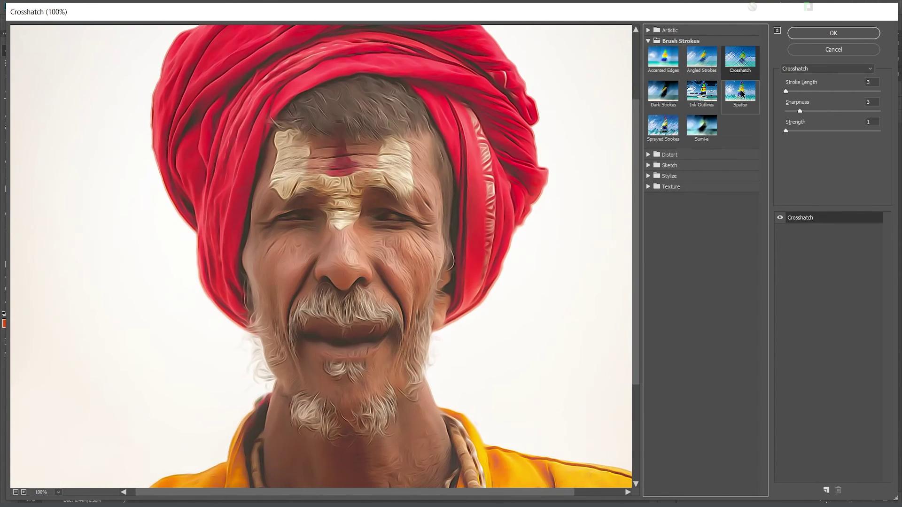
click(739, 91)
Step: Preview the Distort effects Diffuse Glow, Glass and Ocean Ripple on the portrait
click(648, 41)
click(648, 51)
click(663, 67)
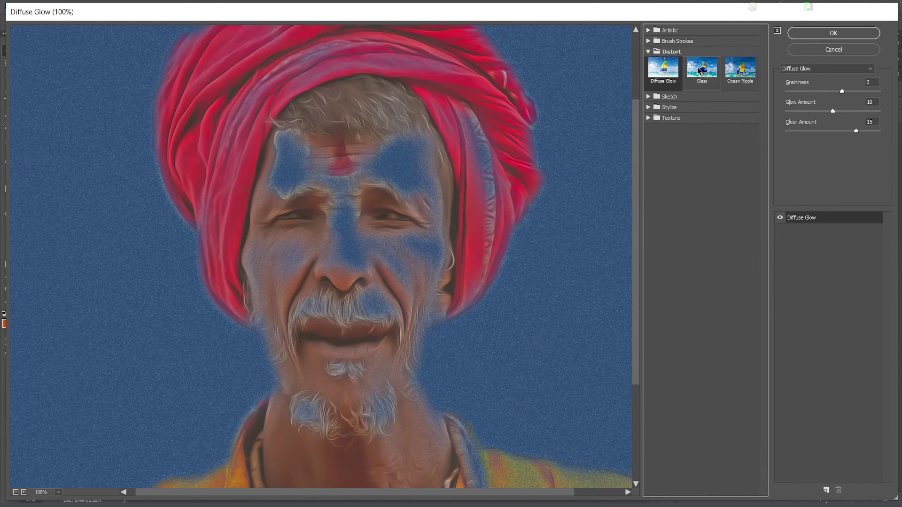
click(702, 66)
click(740, 69)
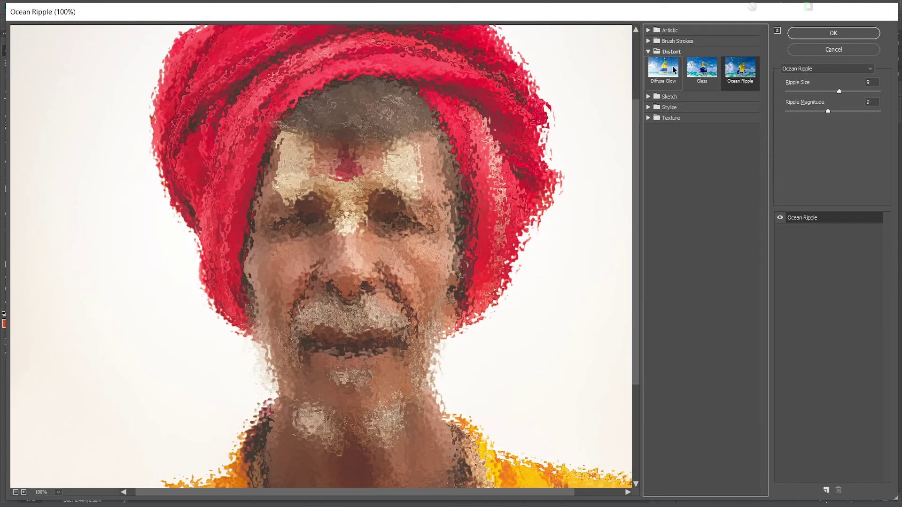
Step: Preview the Sketch effects Bas Relief, Chalk & Charcoal, Conté Crayon, Chrome and Halftone Pattern on the portrait
click(648, 51)
click(648, 62)
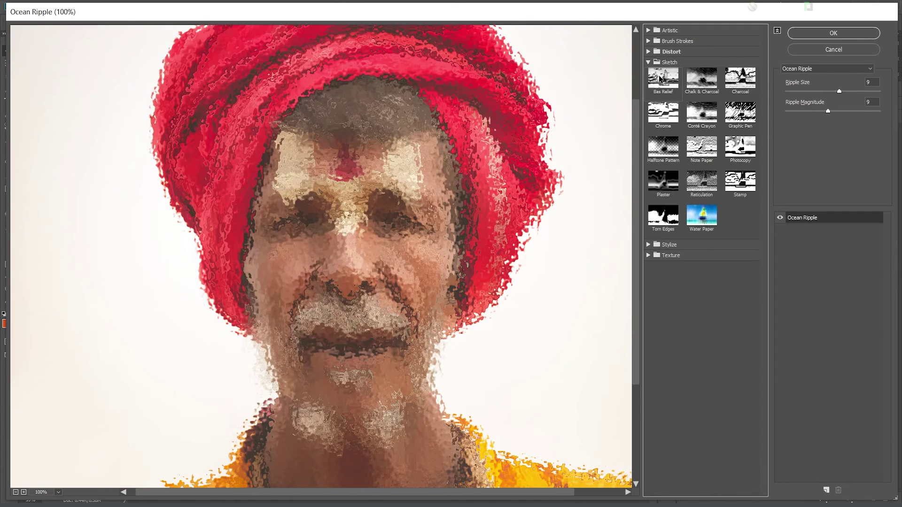
click(660, 79)
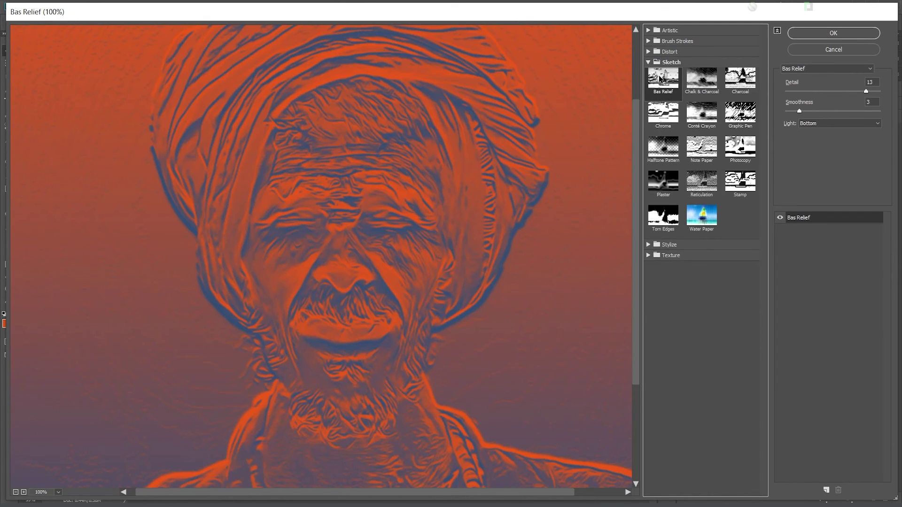
click(693, 94)
click(703, 115)
click(676, 117)
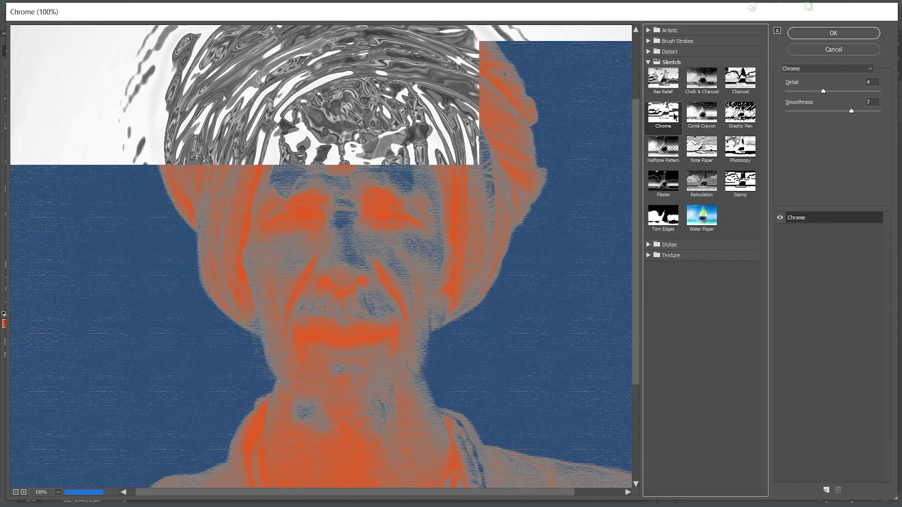
click(671, 161)
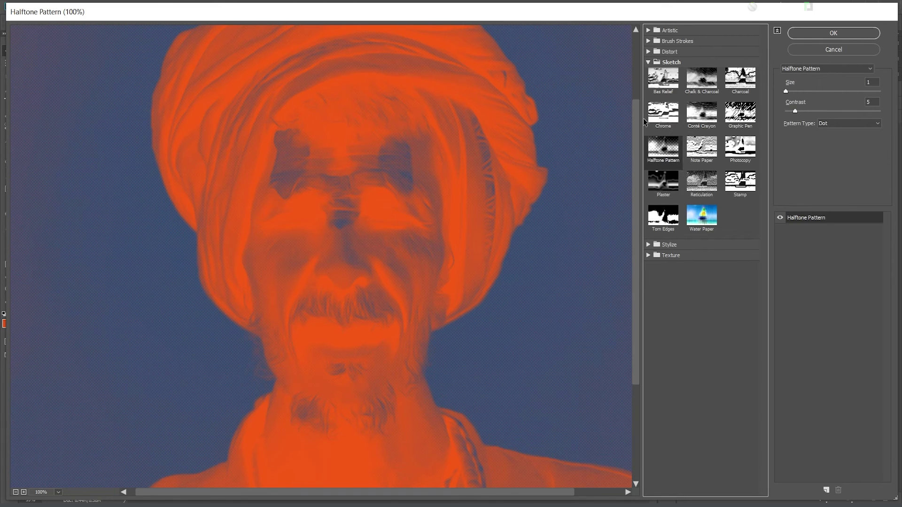
Step: Preview the Stylize effect Glowing Edges on the portrait
click(648, 63)
click(647, 73)
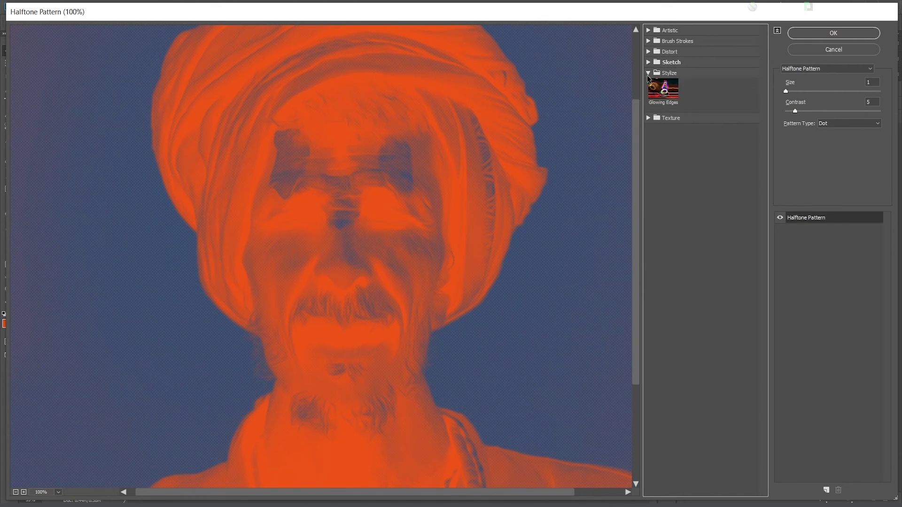
click(655, 91)
click(648, 74)
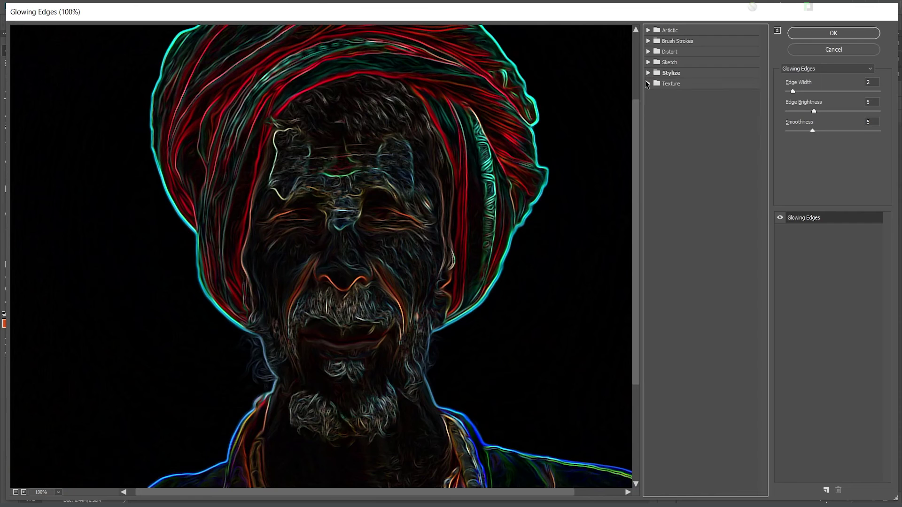
Step: Change the effect layer to the Mosaic Tiles texture, keep it visible and set the tile size to 2
click(648, 84)
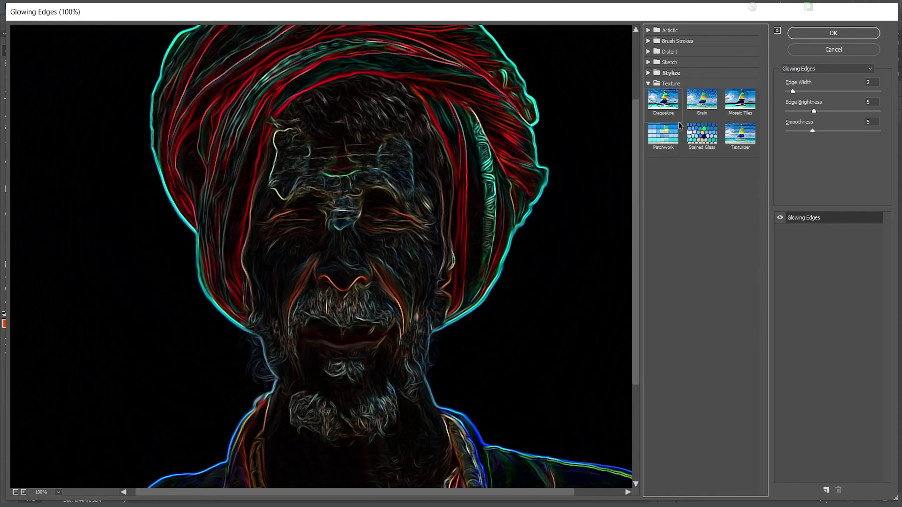
click(778, 217)
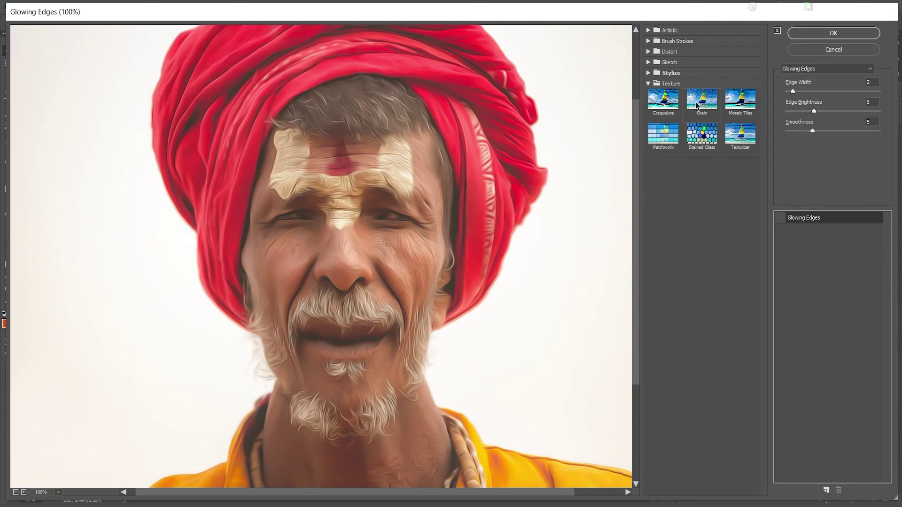
click(730, 105)
click(781, 218)
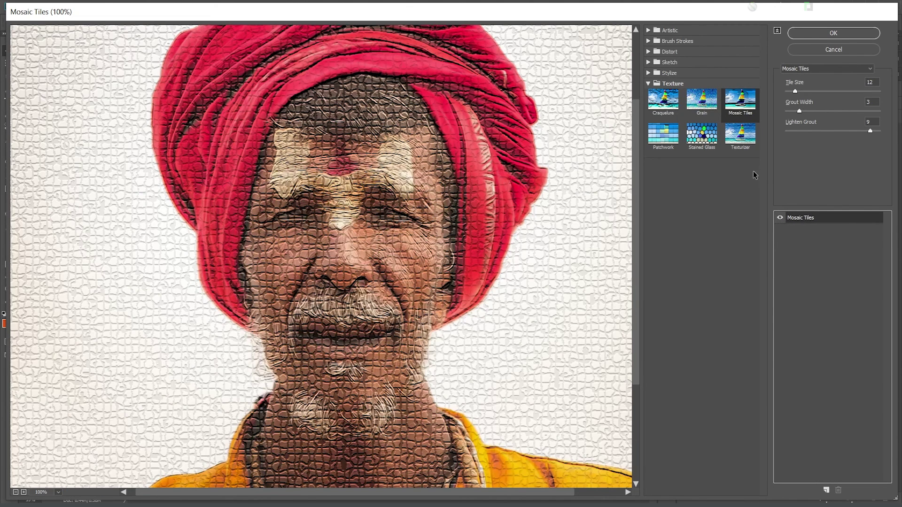
drag(795, 91, 782, 91)
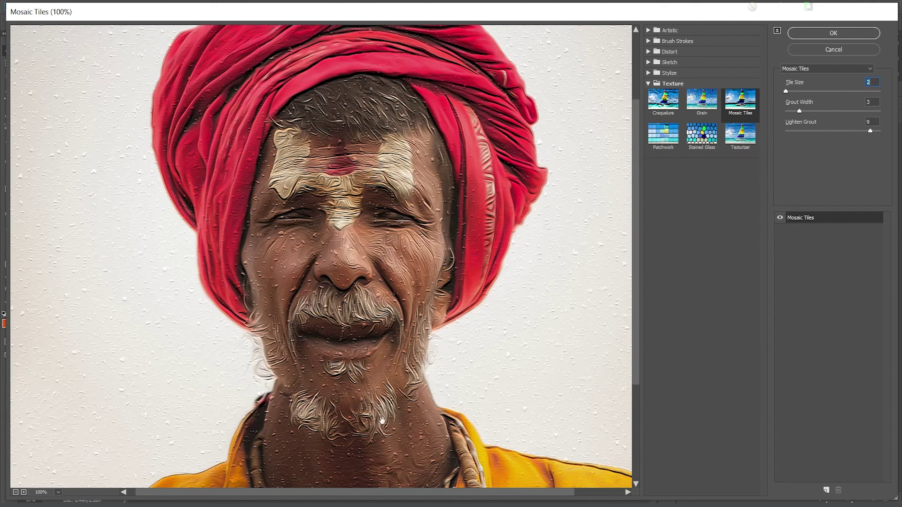
Step: Preview the Texture effects Patchwork, Craquelure and Grain on the portrait
click(663, 135)
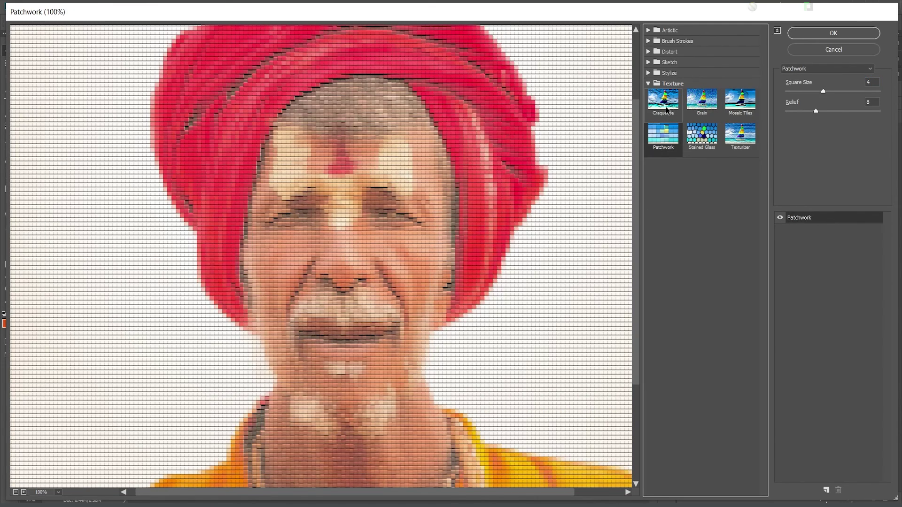
click(666, 109)
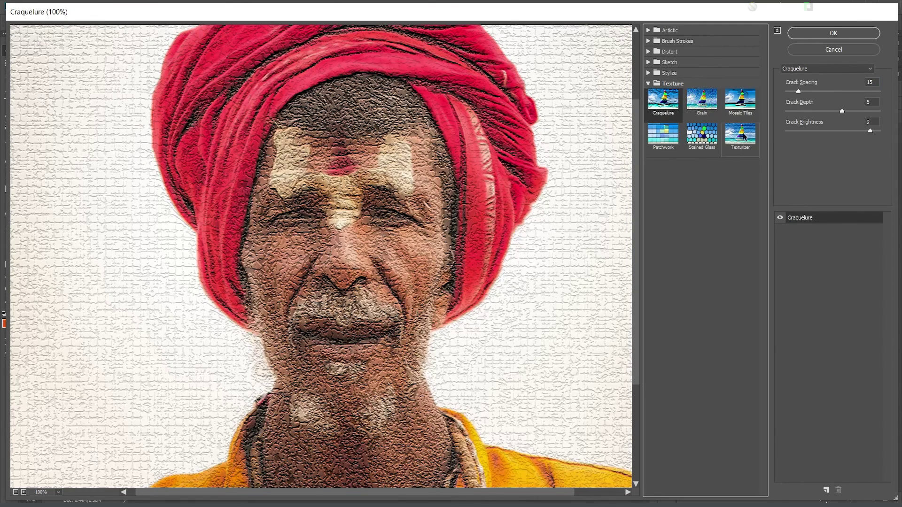
click(711, 110)
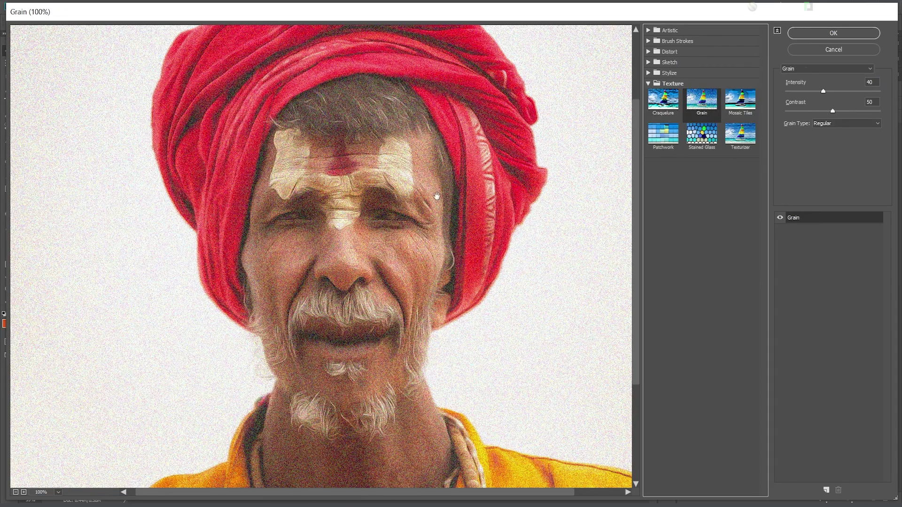
Step: Change the effect to Texturizer with the Canvas texture, keeping the scaling at 50% and setting the relief to 2
click(738, 134)
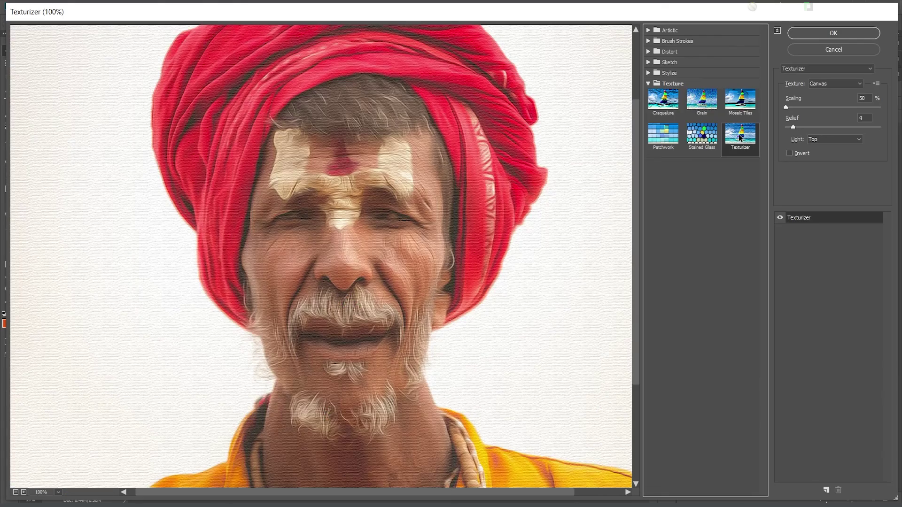
drag(791, 107, 713, 120)
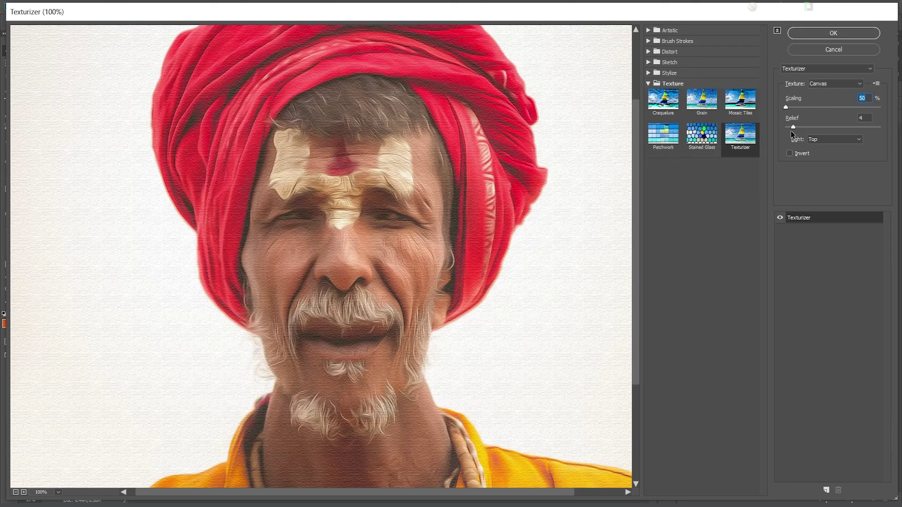
mouse_move(792, 127)
mouse_down()
mouse_move(817, 126)
mouse_move(770, 128)
mouse_move(790, 127)
mouse_up()
Step: Try the Bottom light direction for the canvas texture, return it to Top and apply the effect to the portrait
click(815, 140)
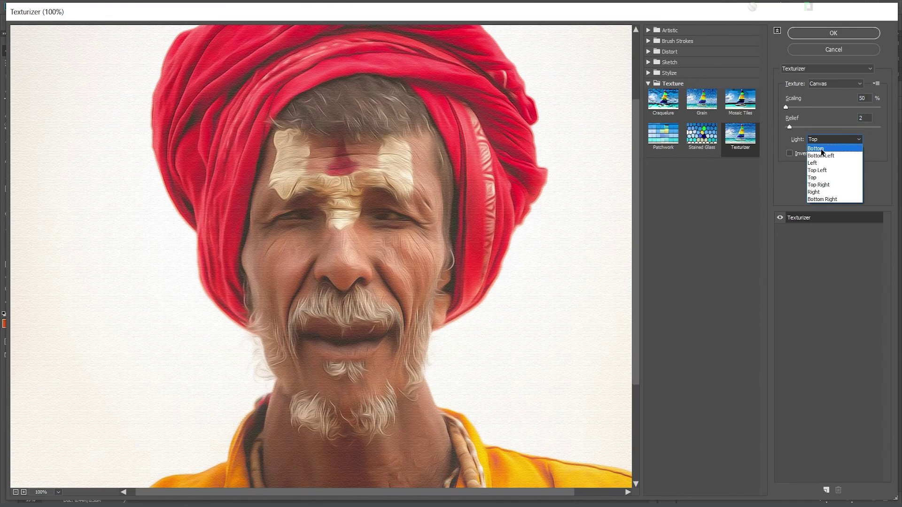
click(821, 149)
click(823, 140)
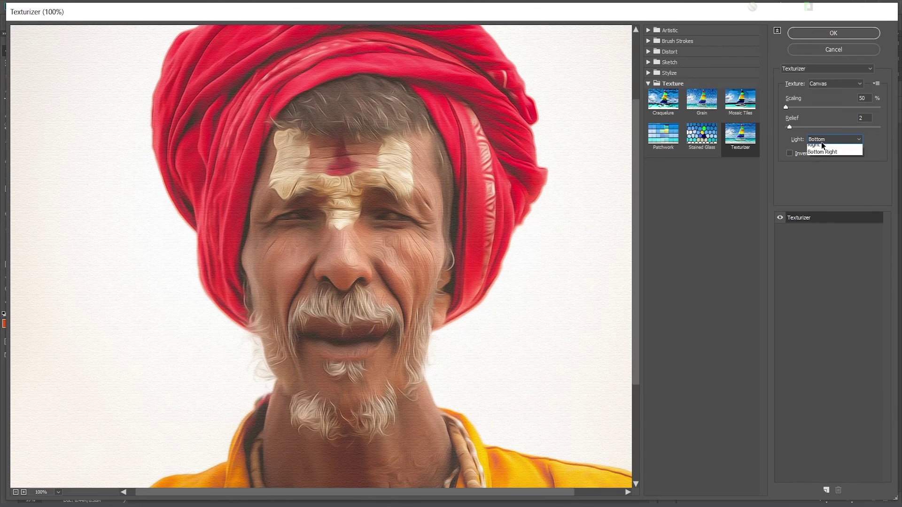
click(819, 177)
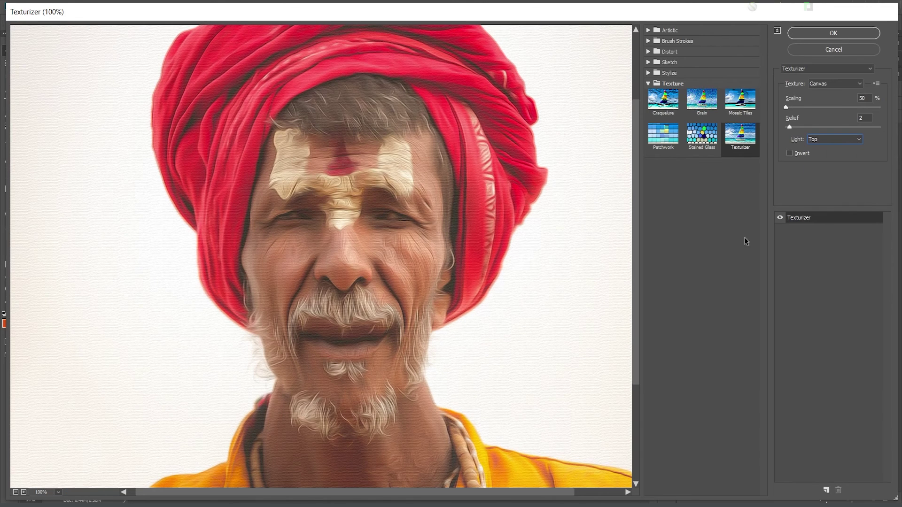
click(833, 35)
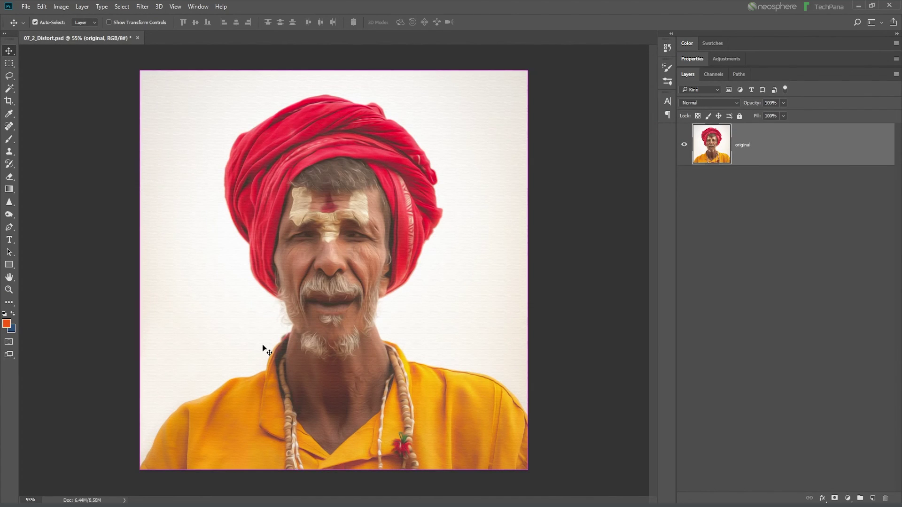
Step: Compare the portrait with and without the applied texture at 100% by undoing and restoring the effect
key(ctrl+1)
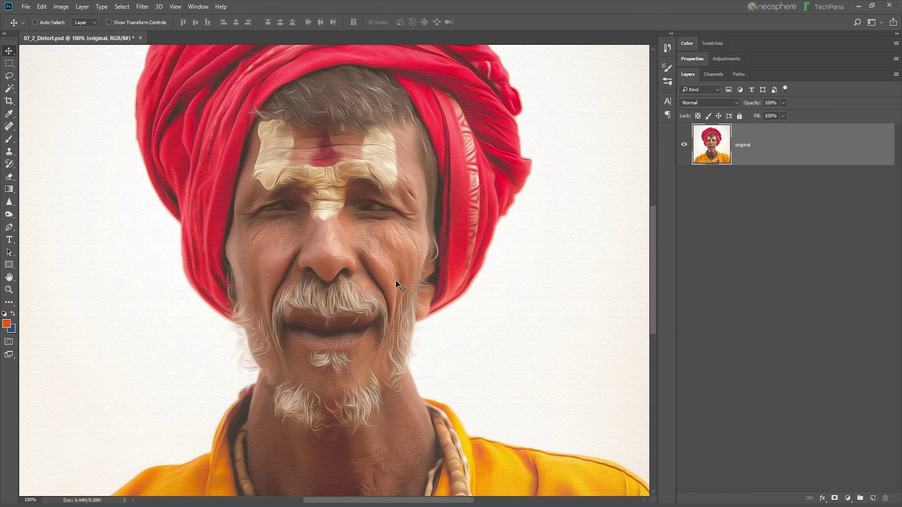
click(42, 6)
click(61, 17)
click(42, 7)
click(44, 17)
click(137, 7)
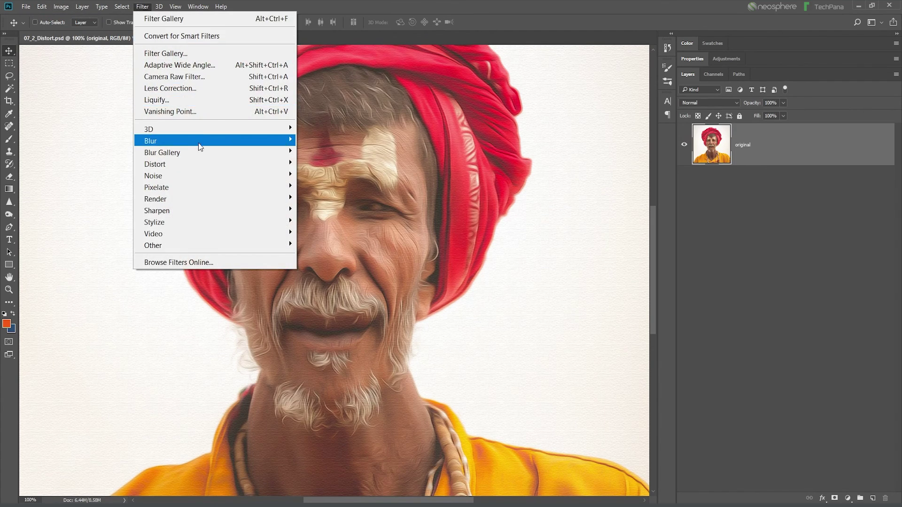
mouse_move(213, 161)
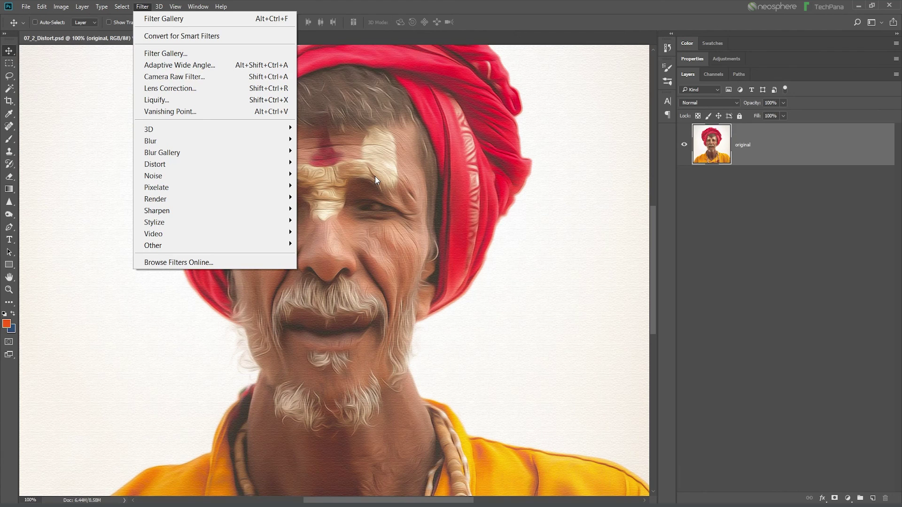
click(360, 286)
key(ctrl+0)
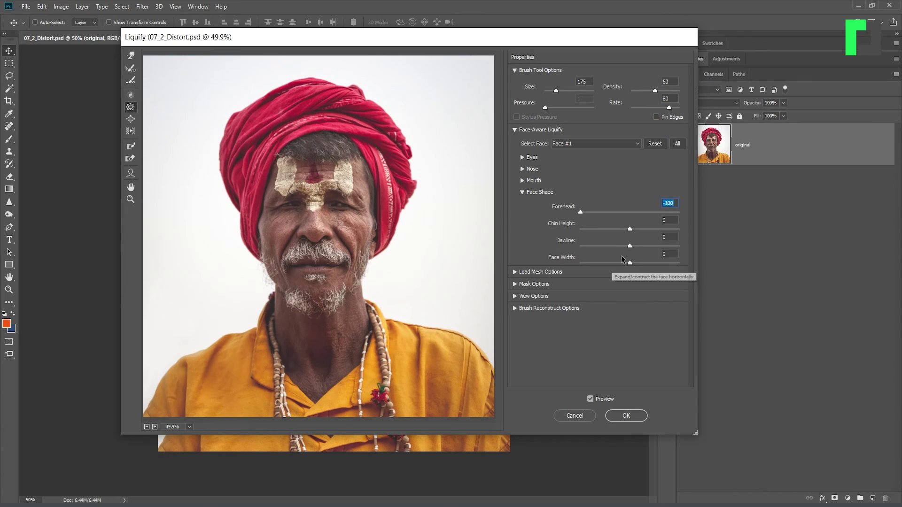
Step: Reshape the man's face with Face-Aware Liquify by setting Face Width to -100 and reducing the Chin Height
key(Tab)
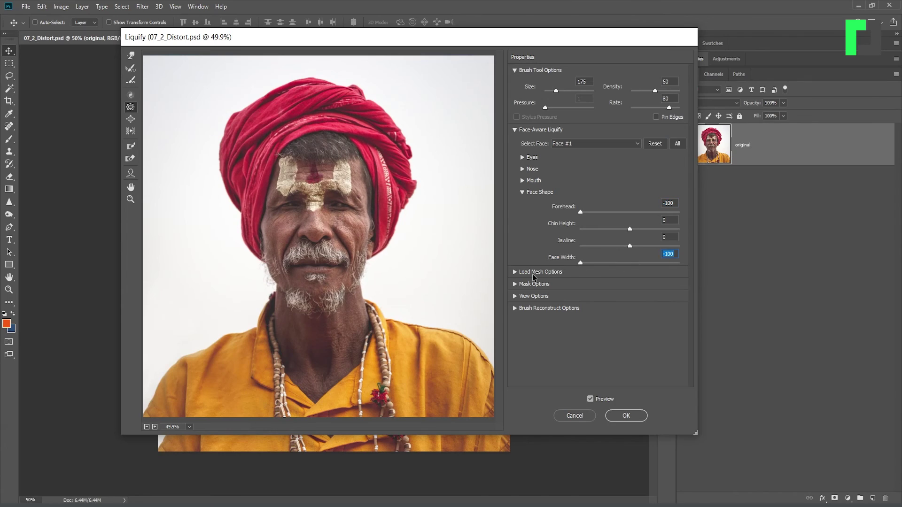
key(shift+Tab)
text(-100)
drag(630, 229, 609, 231)
click(522, 192)
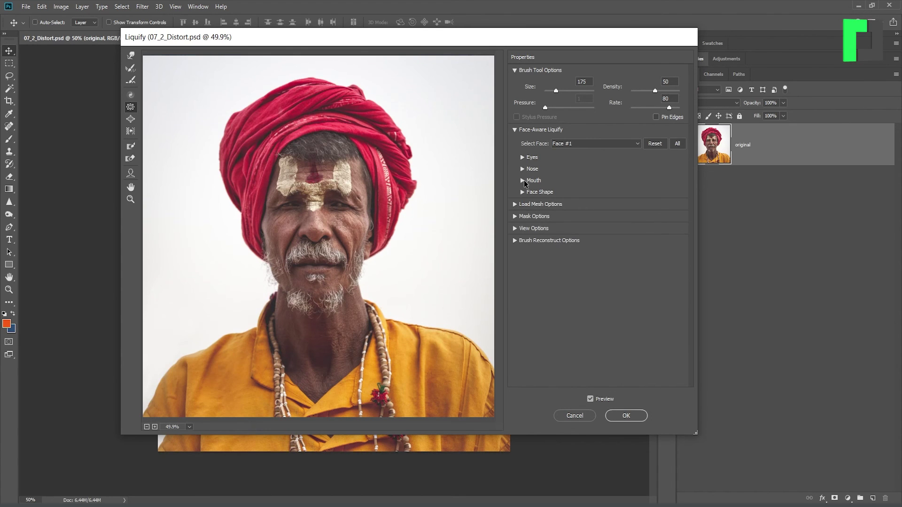
click(521, 180)
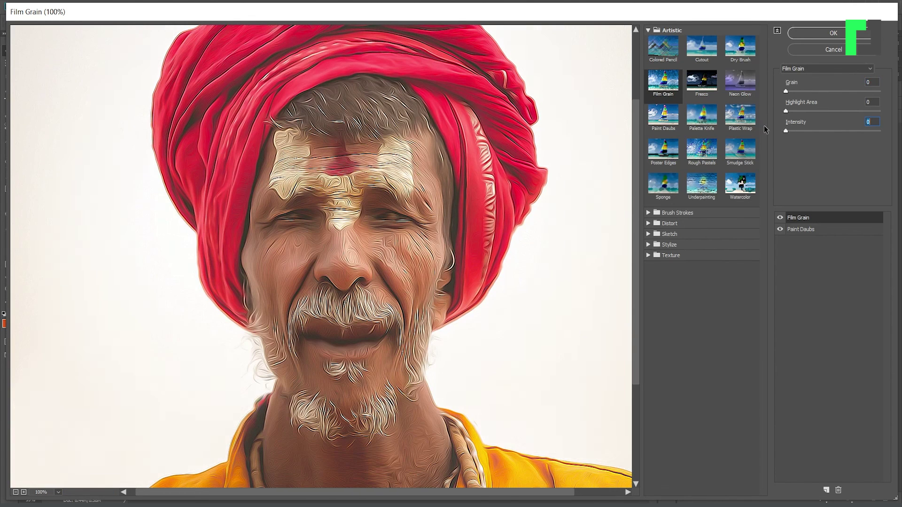
Step: Delete the Rough Pastels and Film Grain effect layers, keeping only Paint Daubs
key(Up)
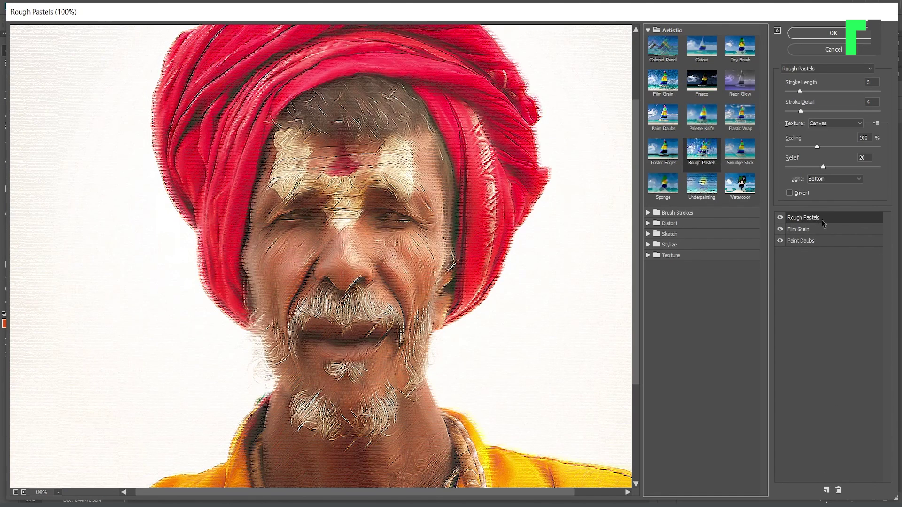
click(826, 241)
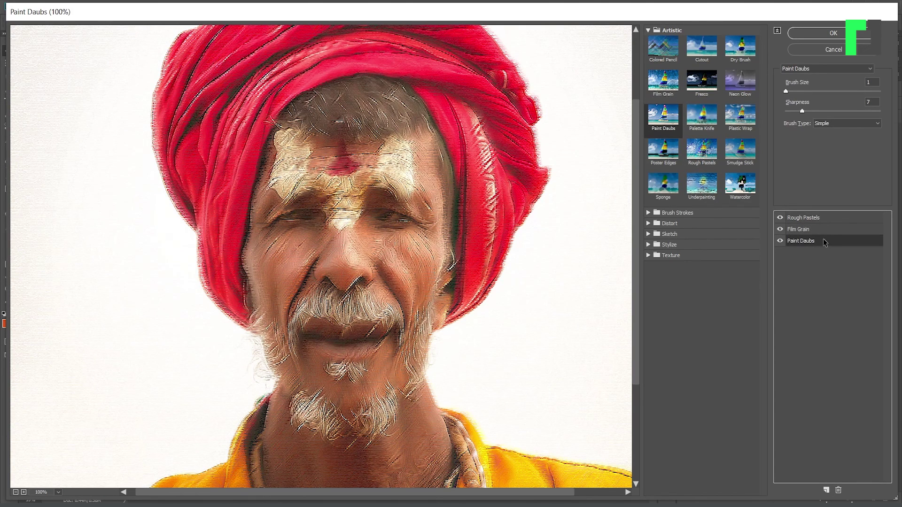
click(820, 218)
click(838, 489)
click(838, 490)
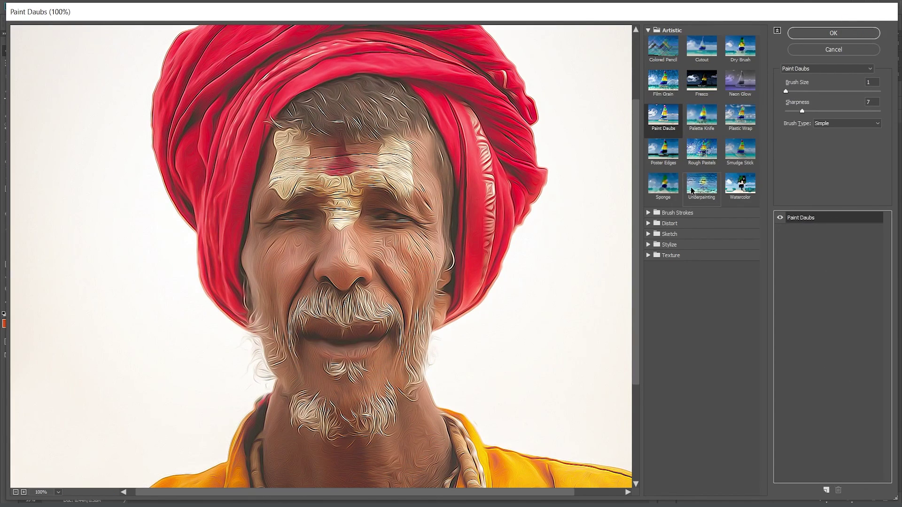
Step: Preview the Underpainting effect and two of the Brush Strokes effects on the portrait
click(694, 192)
click(648, 31)
click(648, 41)
click(662, 57)
click(740, 57)
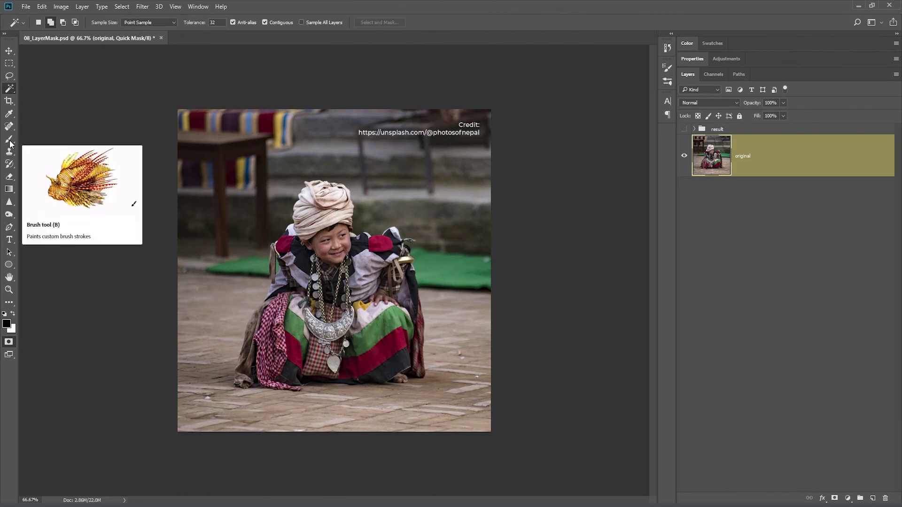
Step: Paint the quick mask with the Brush tool over the background along the outer edge of the child's brown cloth
click(10, 140)
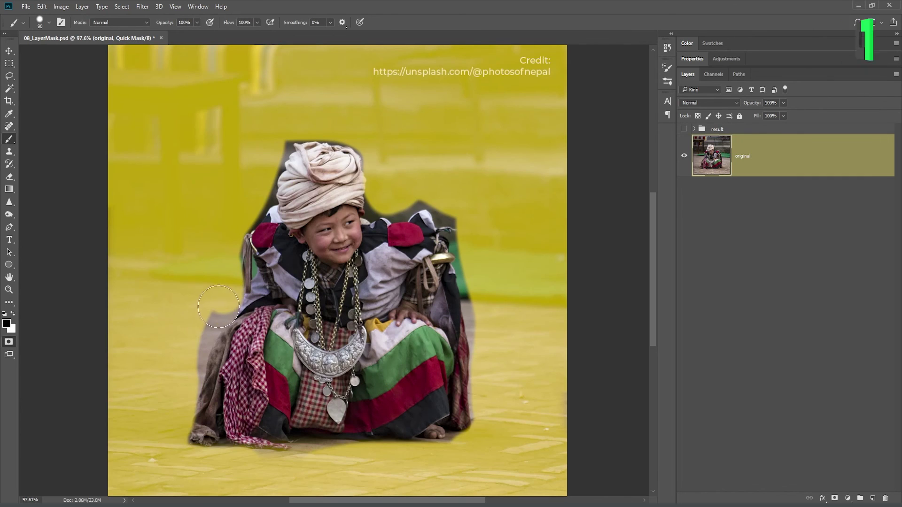
drag(188, 350, 202, 437)
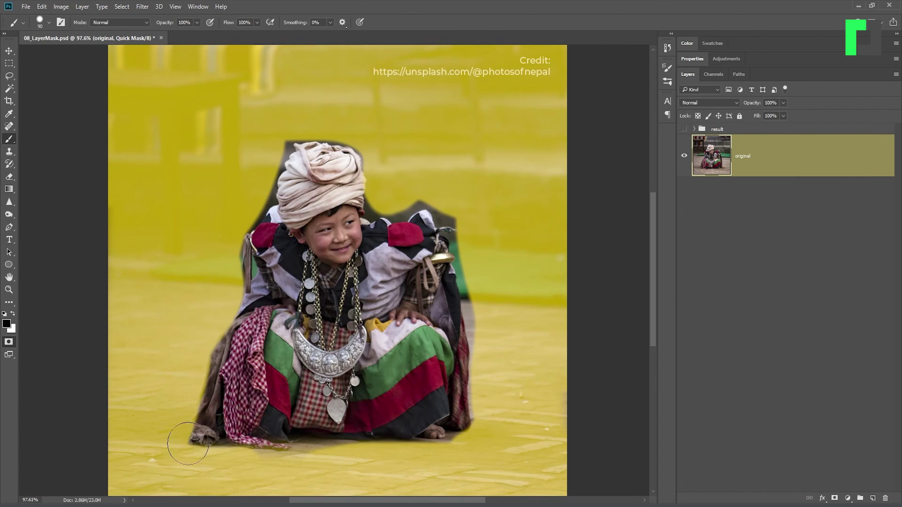
Step: Sample the dark red of the child's clothing as the foreground colour and add a new layer
click(412, 343)
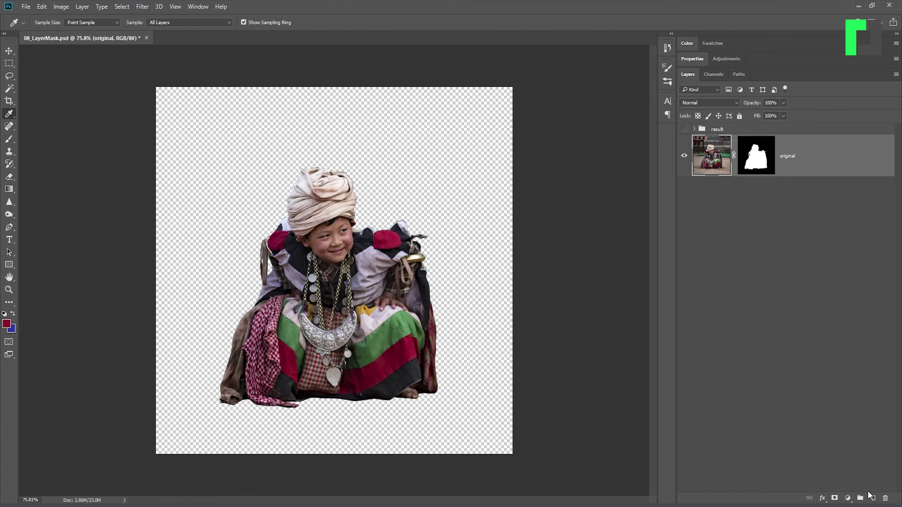
click(869, 495)
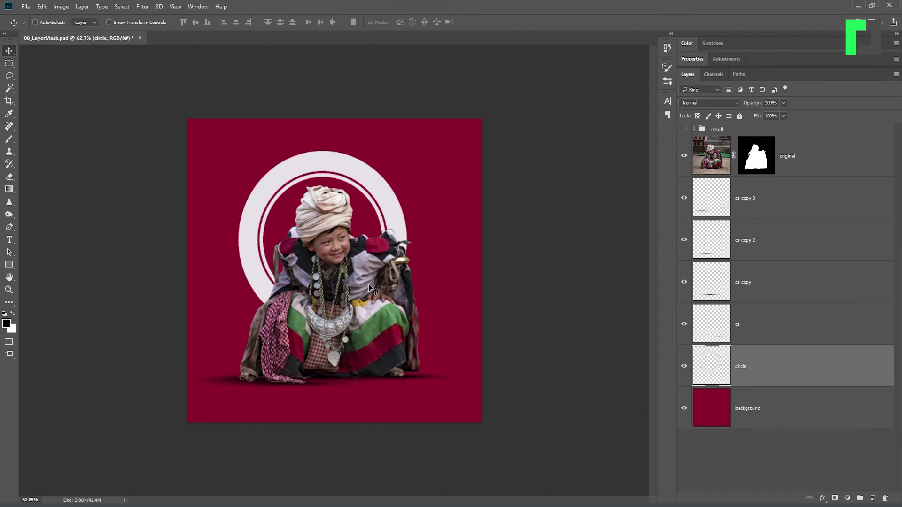
Step: Select the image of the masked original layer for close-up work on the child's face
scroll(327, 221, up, 5)
scroll(327, 221, up, 3)
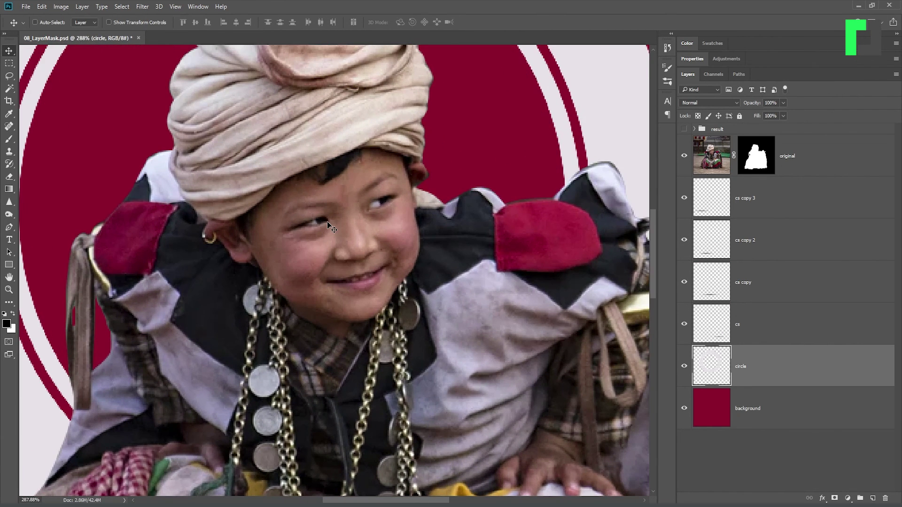
click(715, 164)
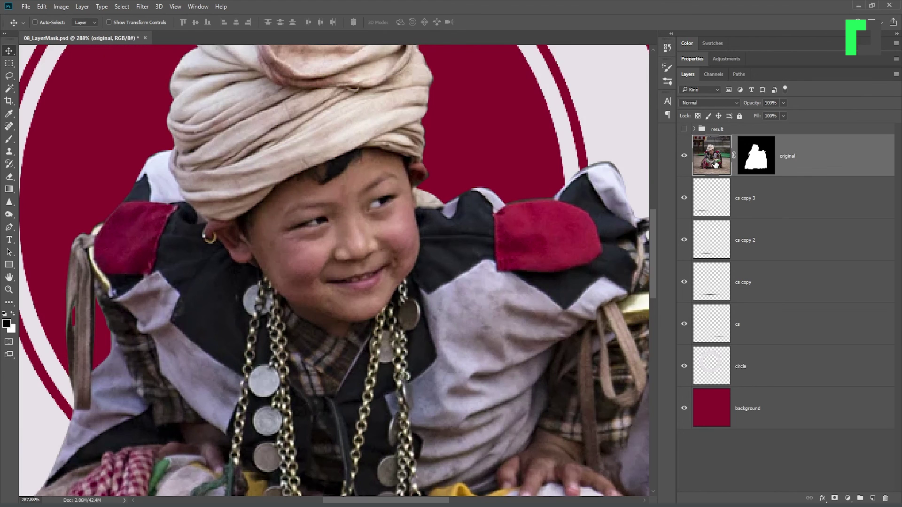